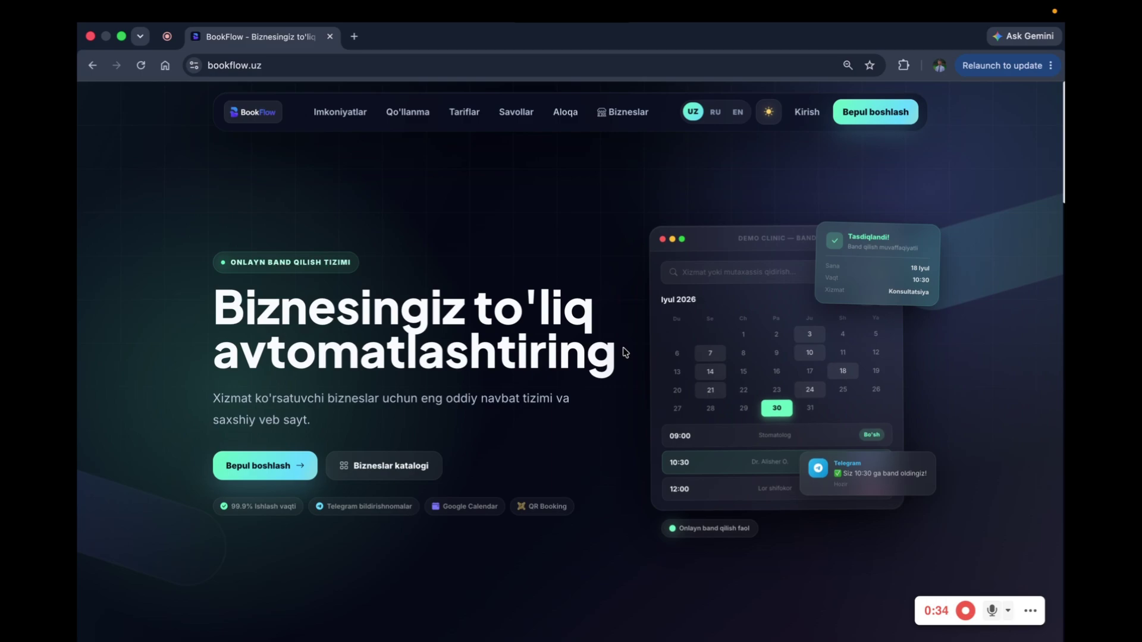
Step: Open the Tariflar pricing plans page from the bookflow.uz home page
scroll(625, 352, "down", 3)
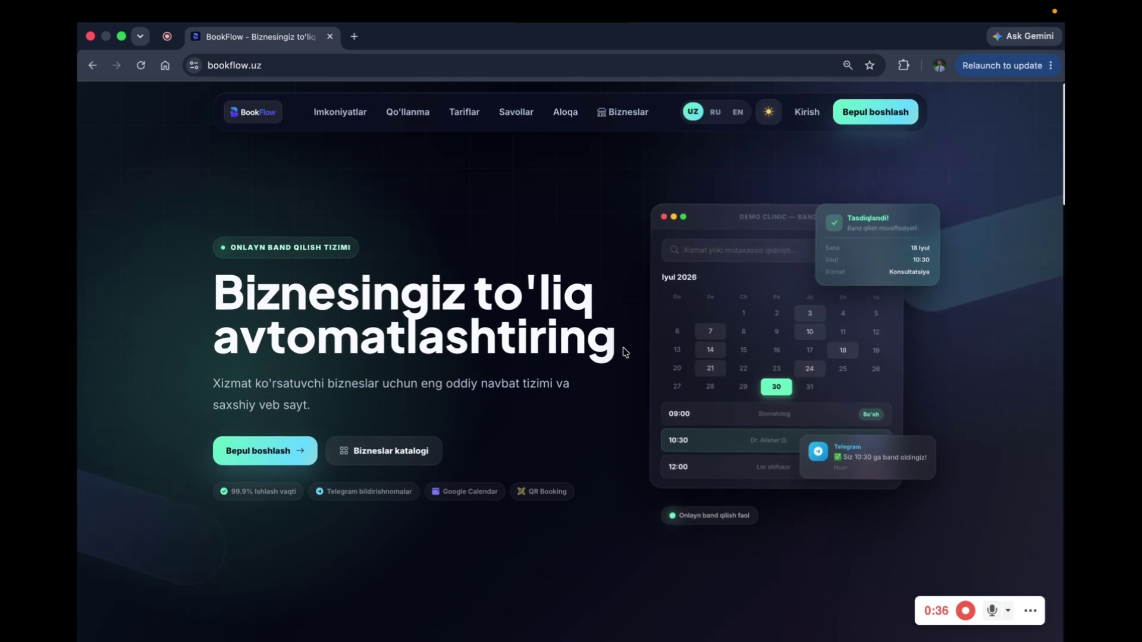
scroll(624, 352, "up", 3)
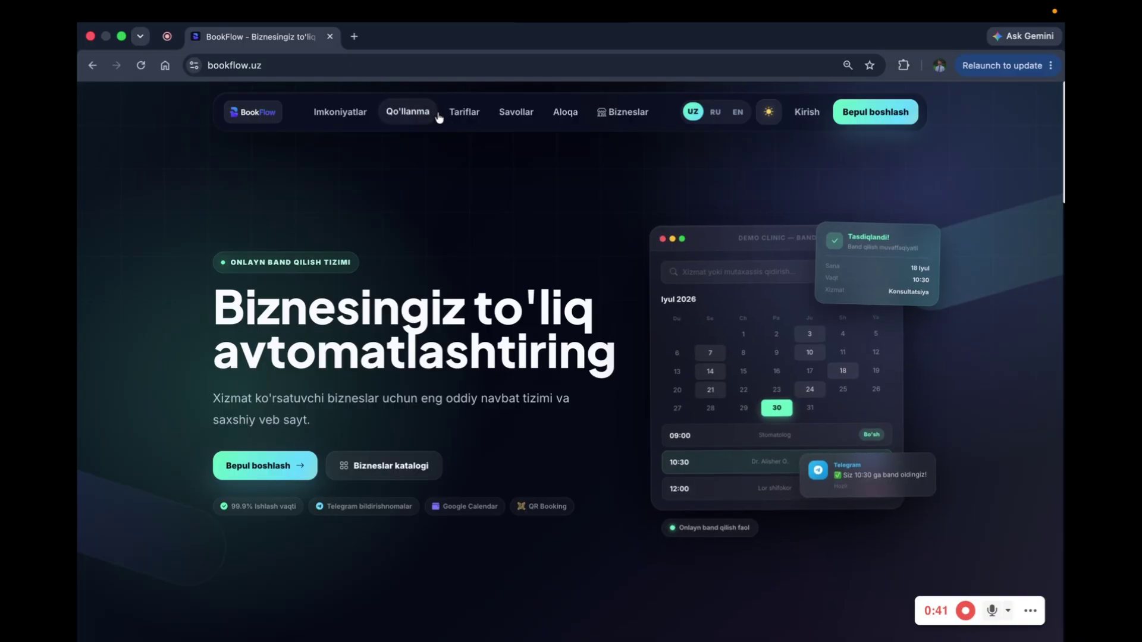
left_click(459, 112)
Step: Close the contact popup and toggle between 1 yillik and 3 oylik plan prices
scroll(459, 229, "down", 5)
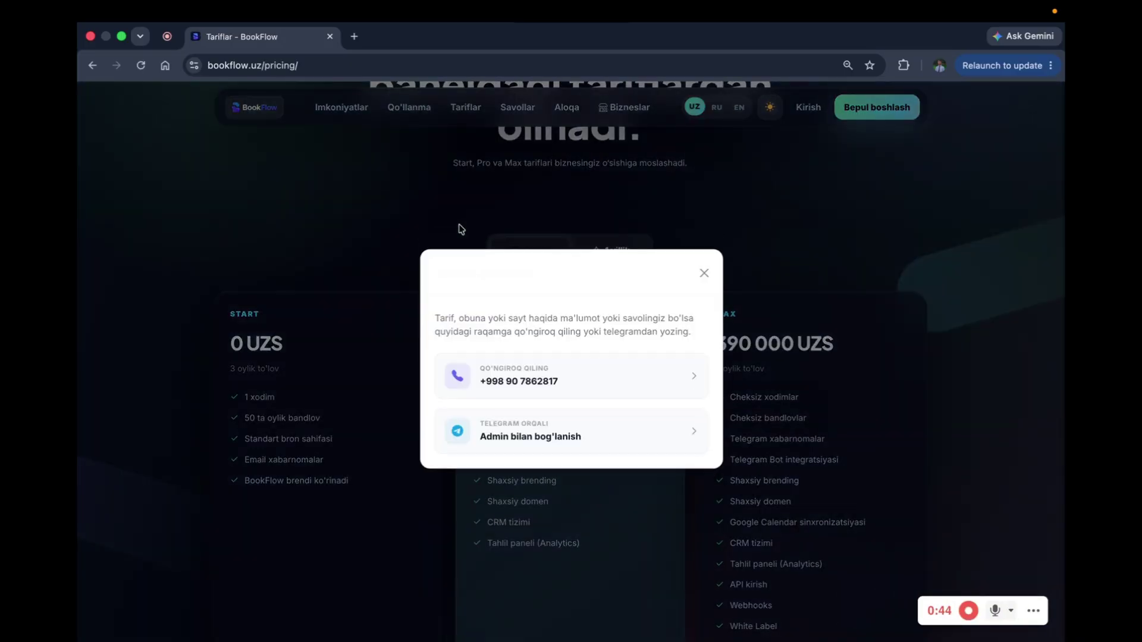
left_click(704, 270)
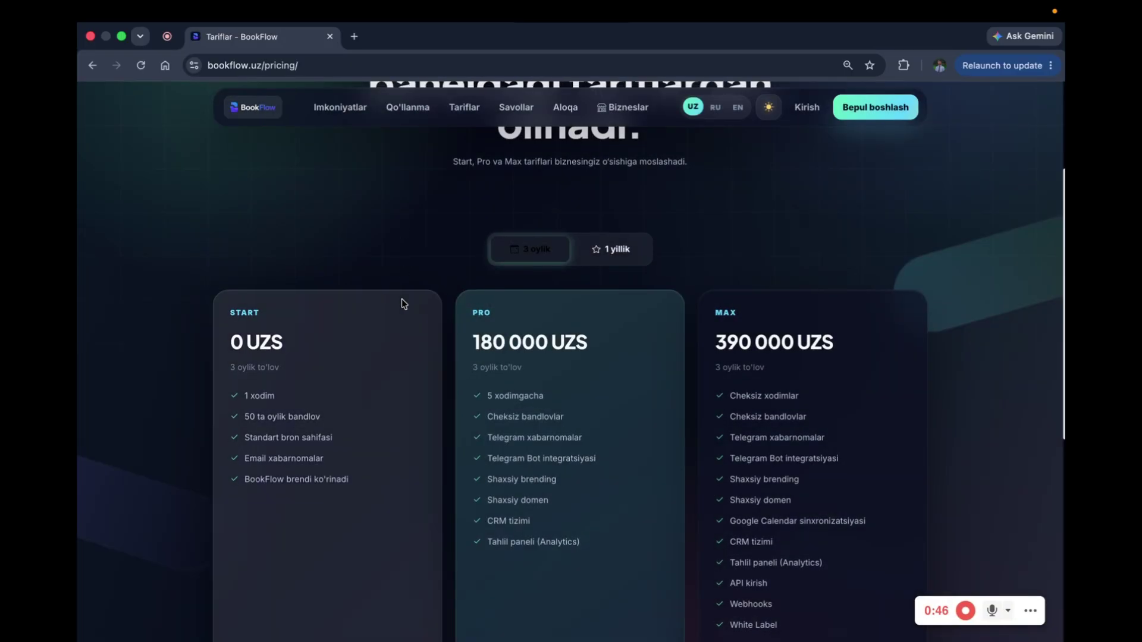
scroll(290, 312, "down", 2)
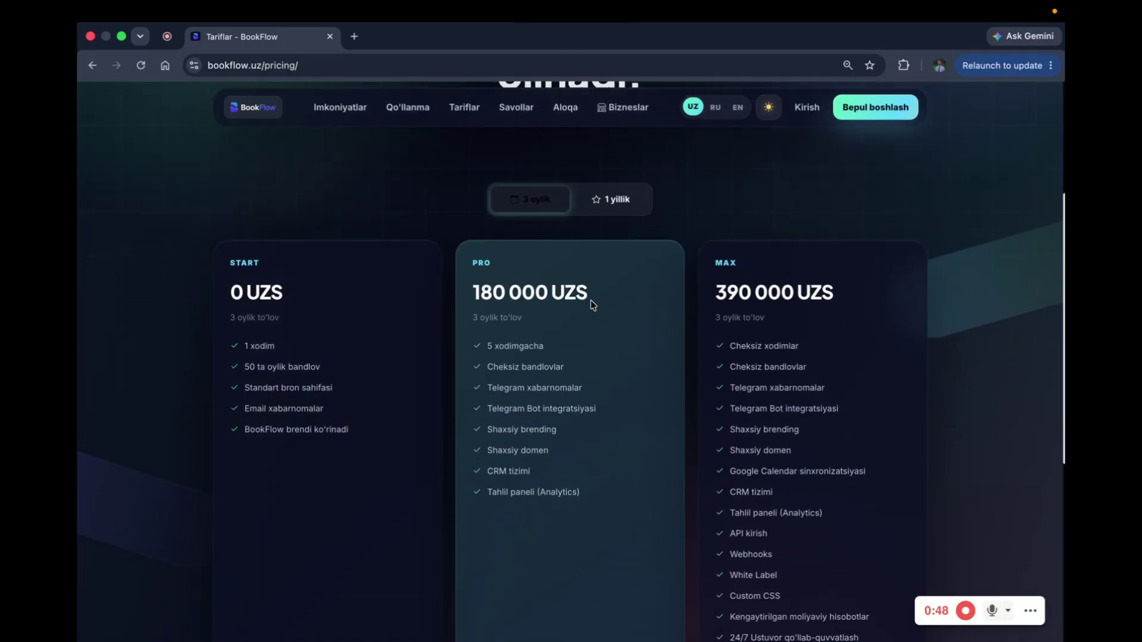
scroll(588, 267, "up", 1)
left_click(588, 212)
left_click(526, 213)
left_click(604, 212)
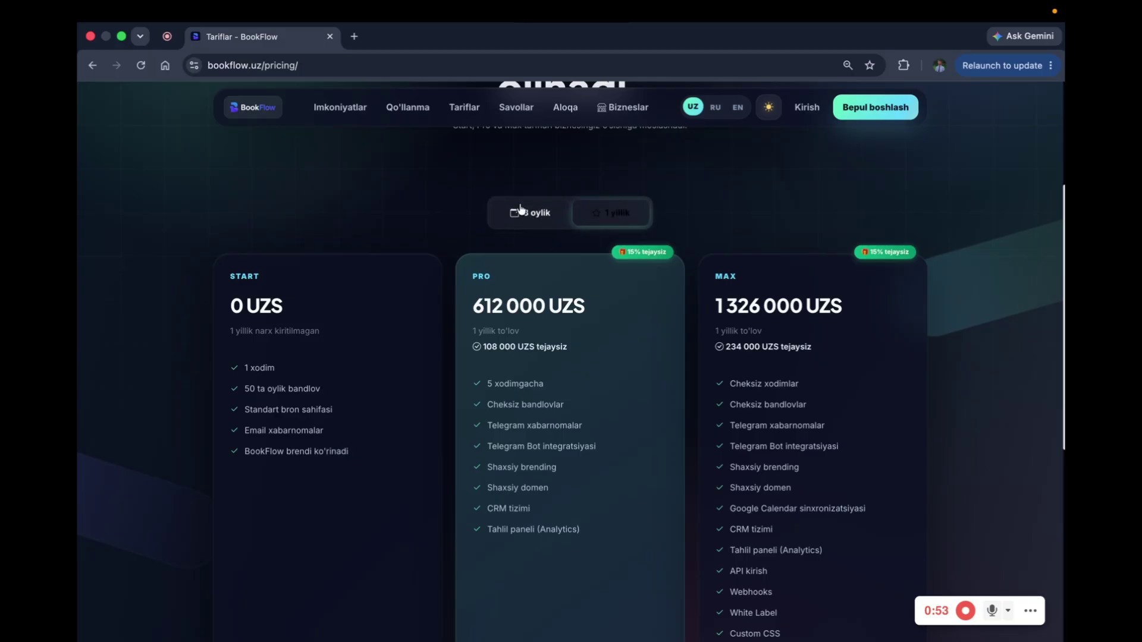
left_click(534, 224)
Step: Highlight the Start plan's 1 xodim, 50 ta oylik bandlov and Standart bron sahifasi lines
scroll(506, 247, "up", 1)
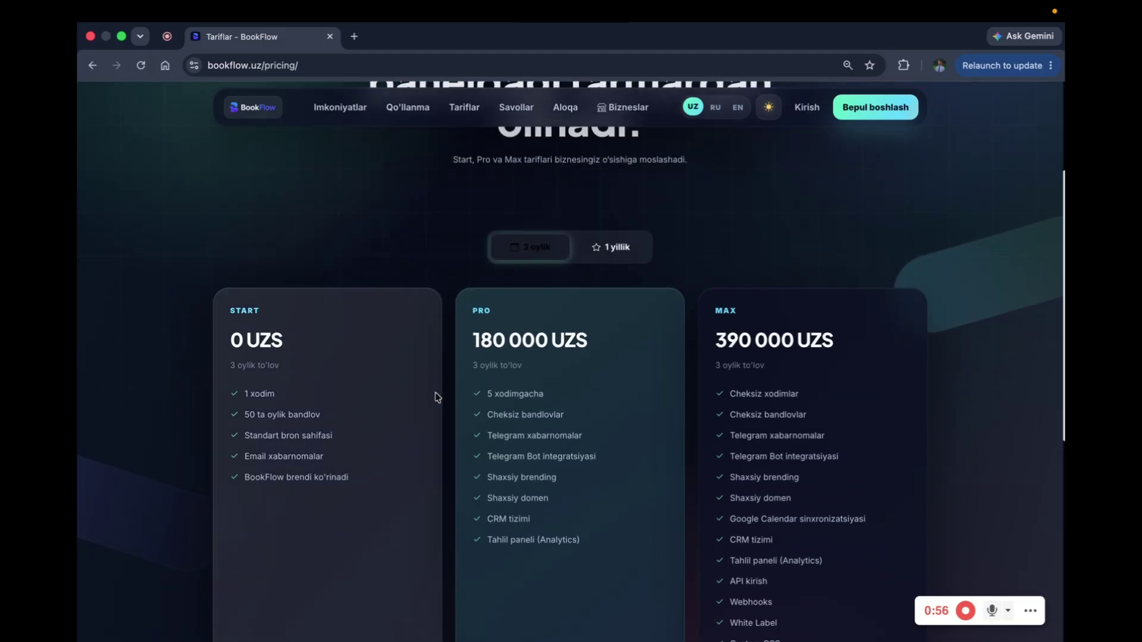
scroll(781, 496, "down", 3)
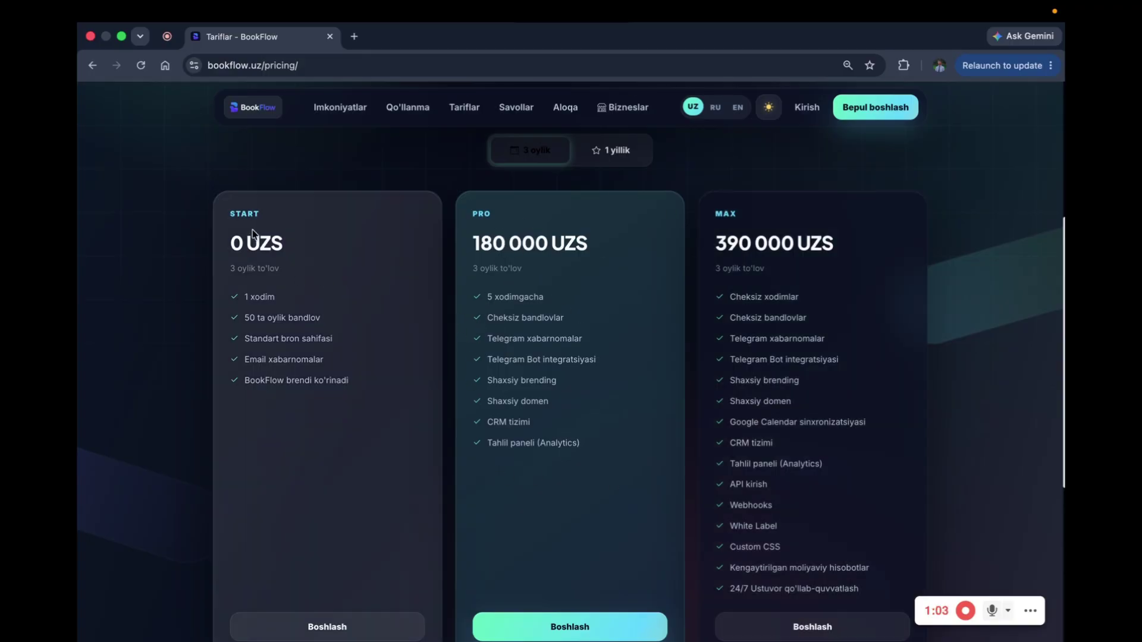
triple_click(253, 294)
double_click(276, 316)
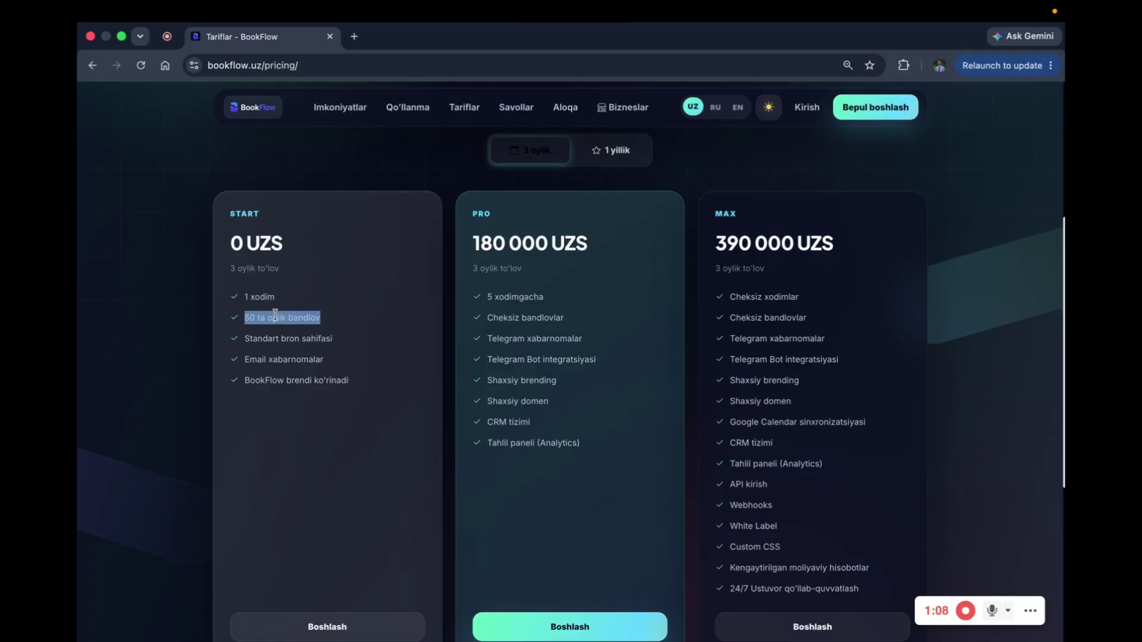
triple_click(276, 316)
scroll(254, 381, "up", 1)
triple_click(263, 362)
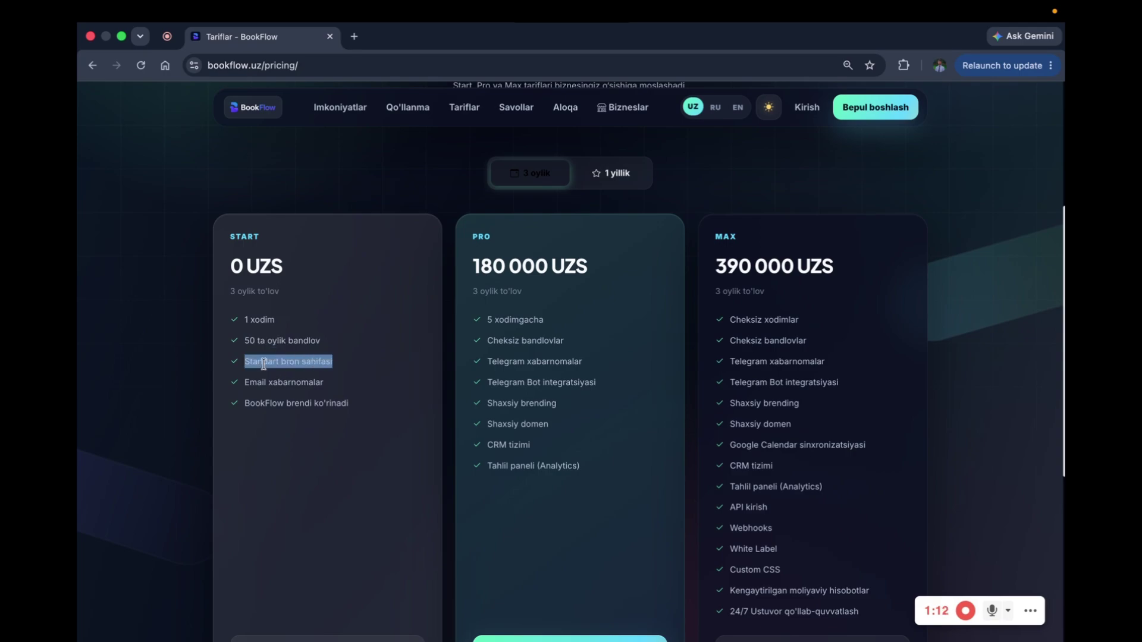
scroll(263, 364, "down", 2)
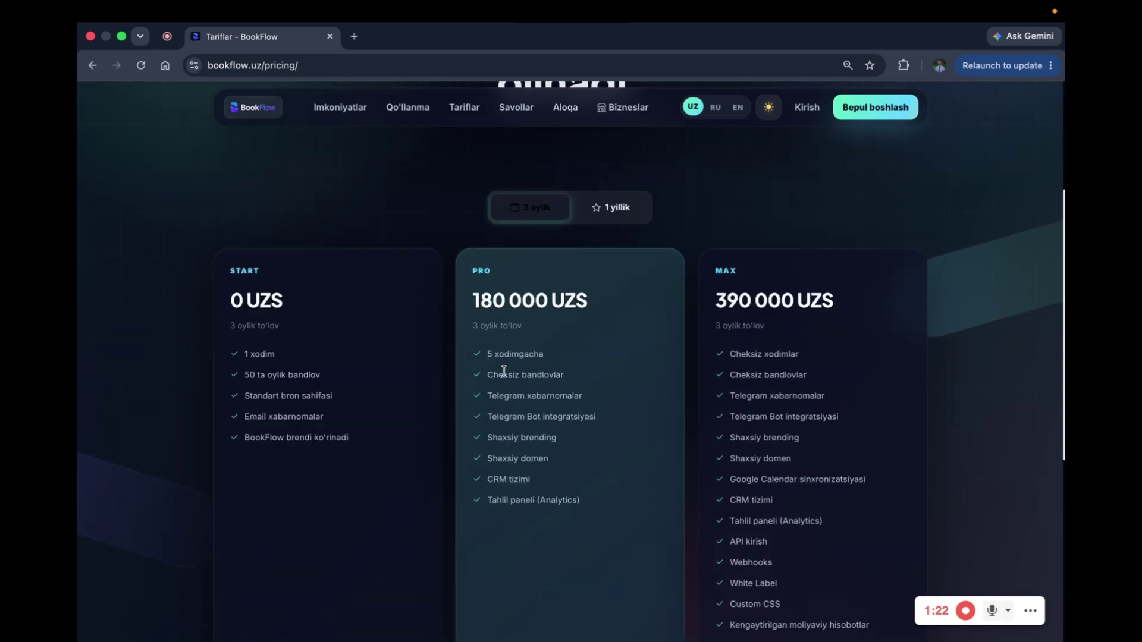
Step: Highlight the Pro plan's Cheksiz bandlovlar and Telegram xabarnomalar feature lines
triple_click(503, 371)
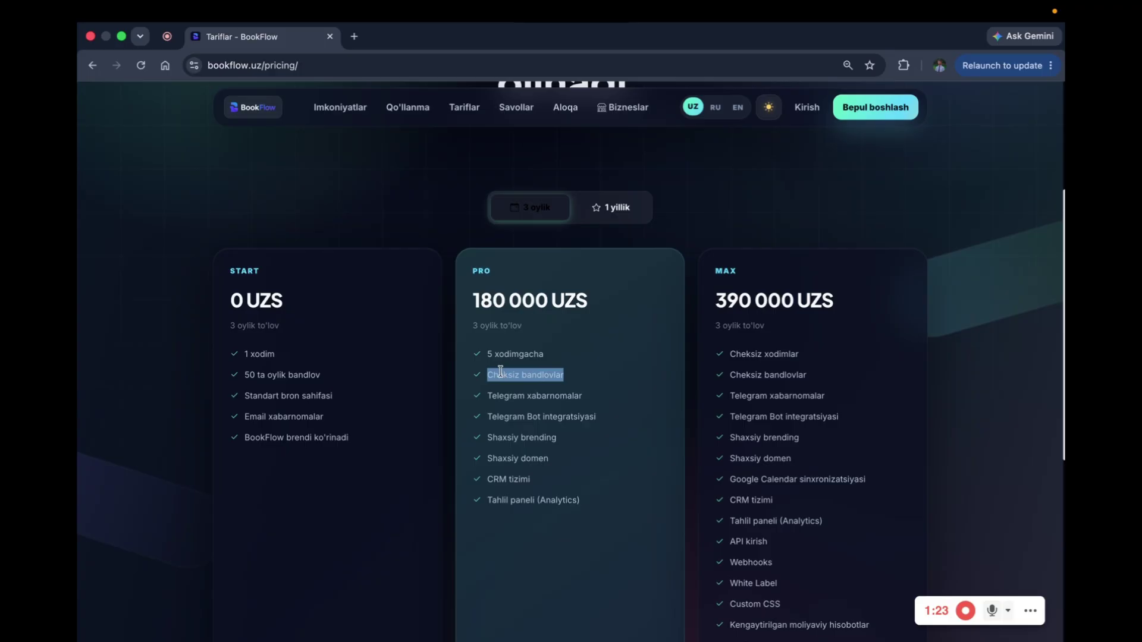
triple_click(275, 373)
triple_click(549, 374)
triple_click(534, 395)
left_click(534, 396)
triple_click(534, 395)
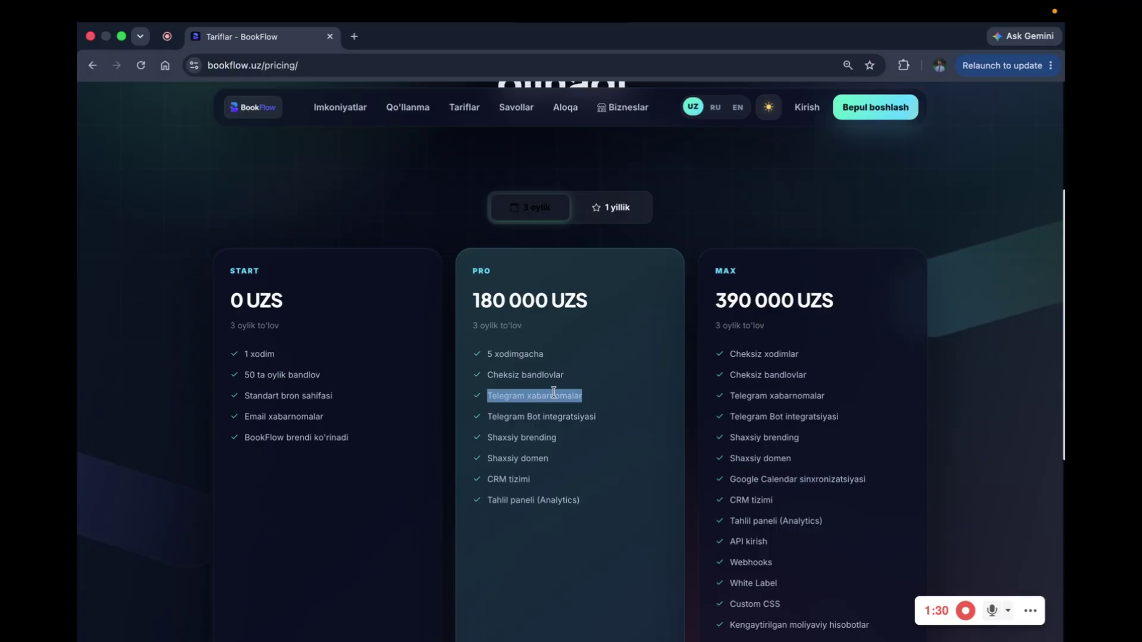
left_click(543, 393)
triple_click(542, 392)
left_click(519, 421)
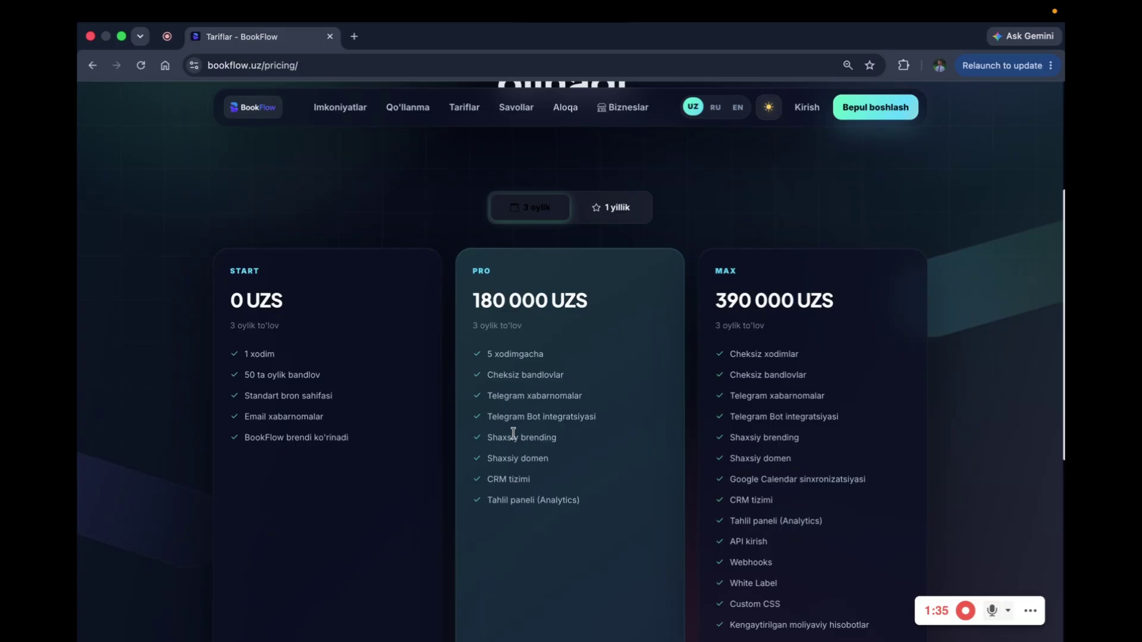
Step: Highlight the Pro plan's Shaxsiy brending, CRM tizimi and Tahlil paneli lines
triple_click(513, 433)
triple_click(514, 477)
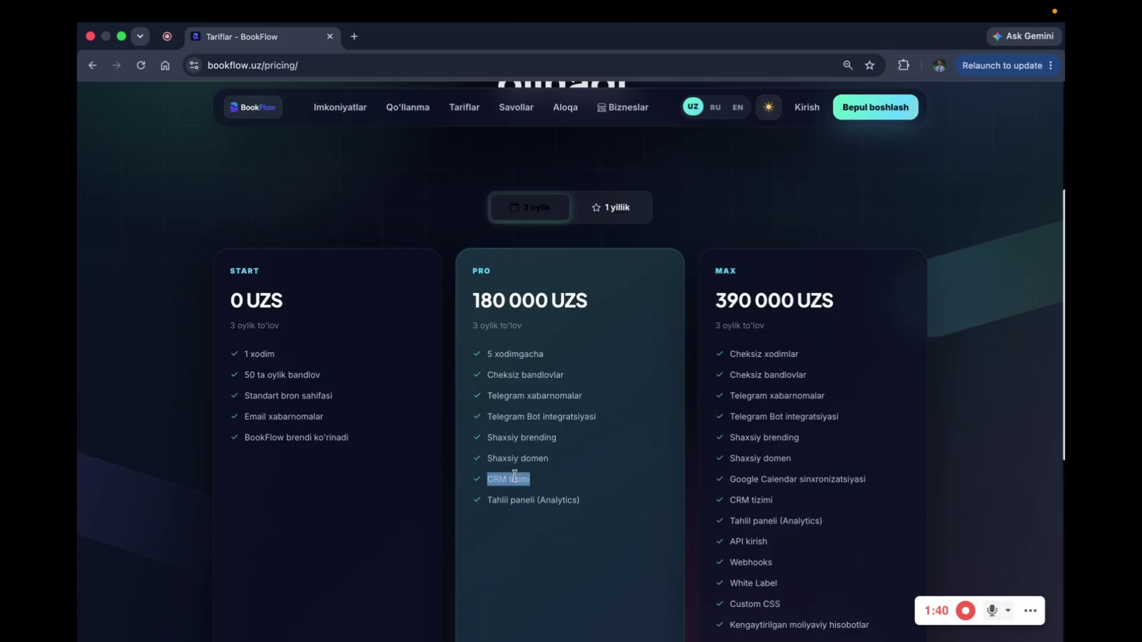
triple_click(525, 497)
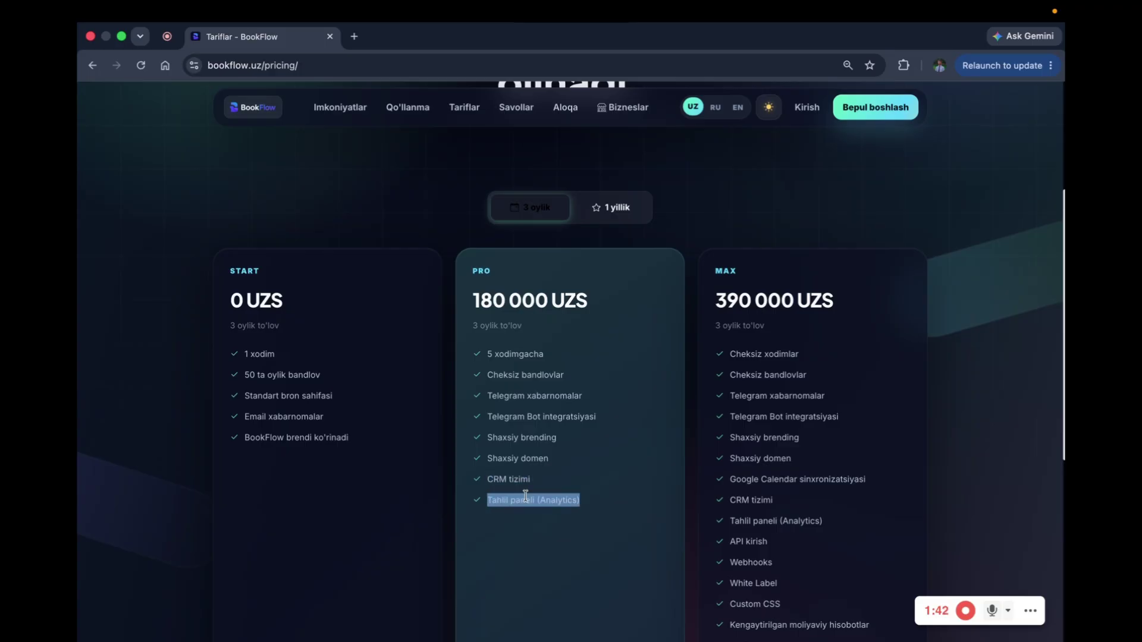
scroll(525, 495, "up", 3)
scroll(527, 523, "down", 1)
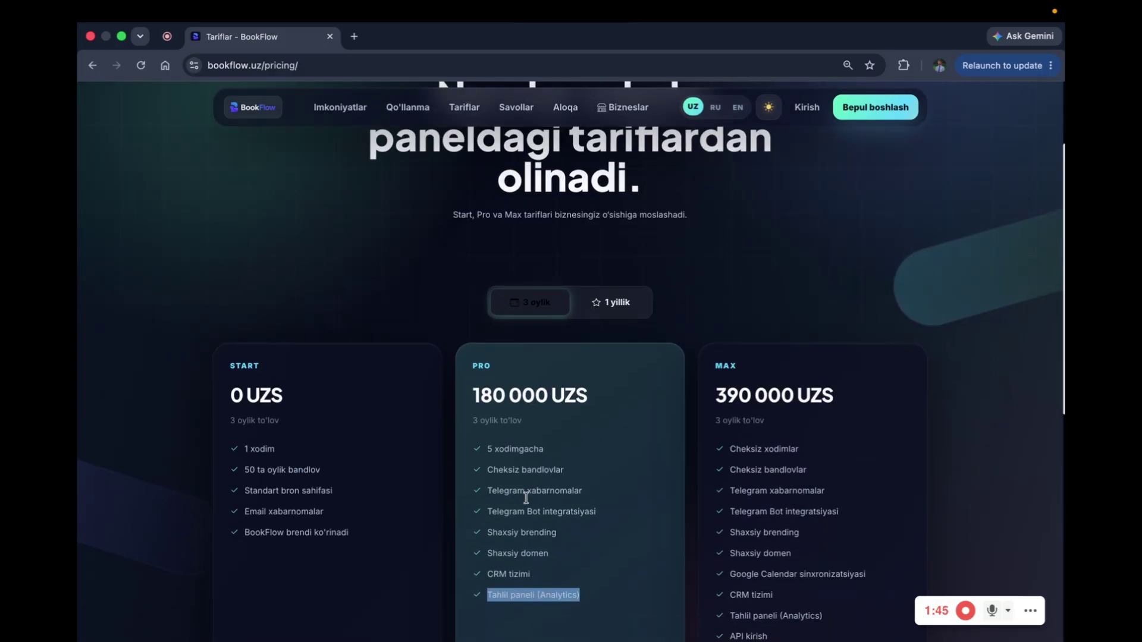
scroll(527, 526, "up", 2)
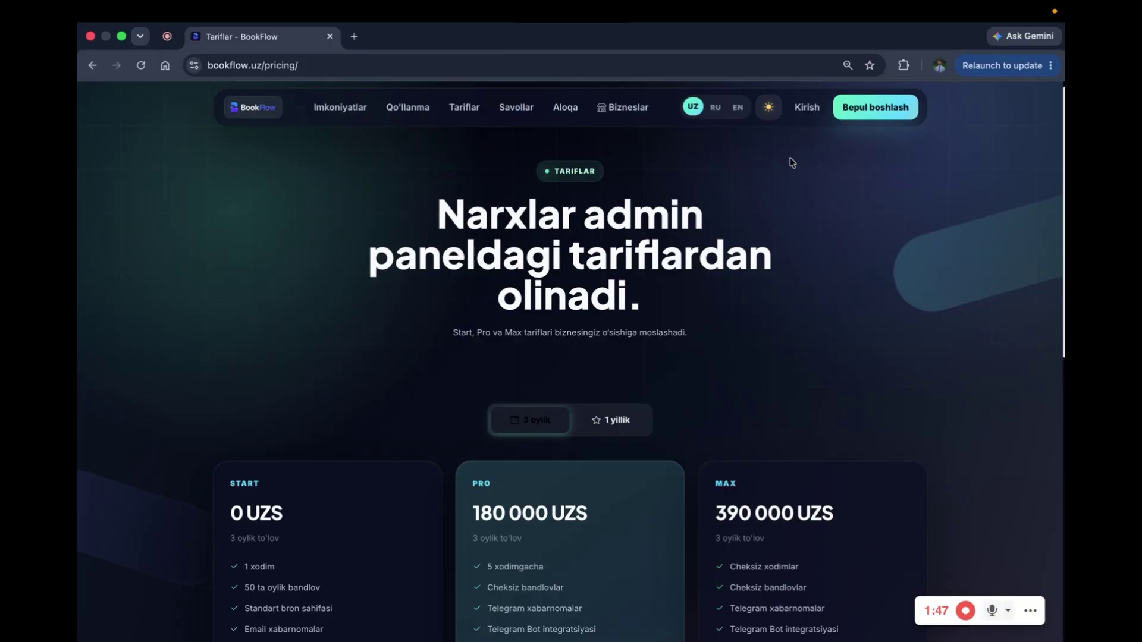
scroll(751, 271, "down", 2)
scroll(752, 271, "up", 2)
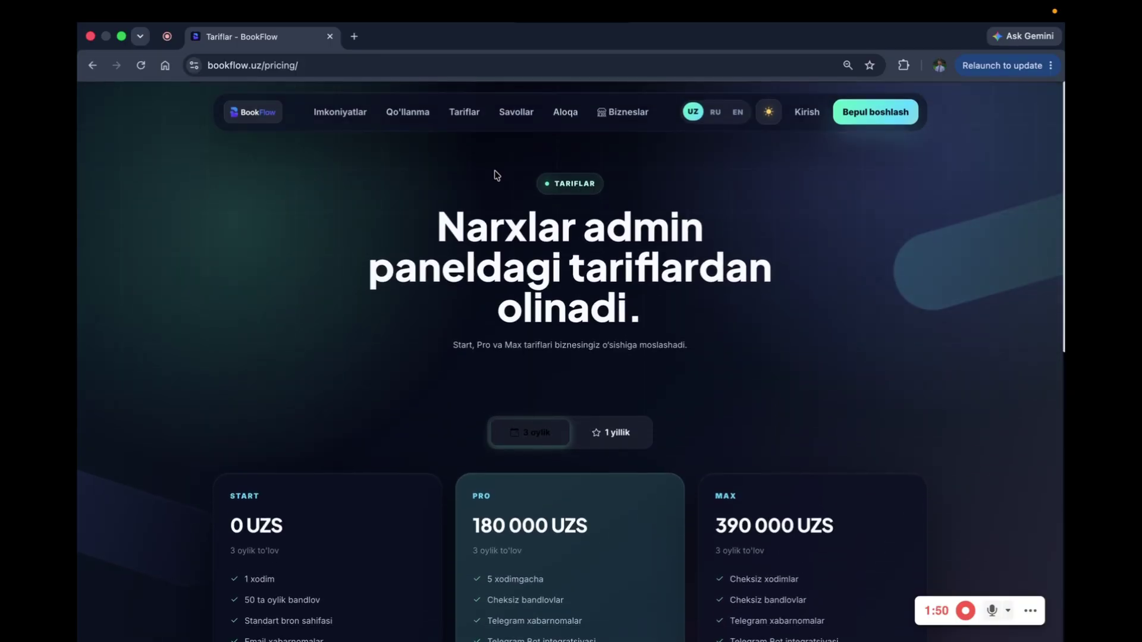
Step: Return home, switch to the light theme, and browse the Bizneslar catalogue showing Dad Urolog
left_click(274, 108)
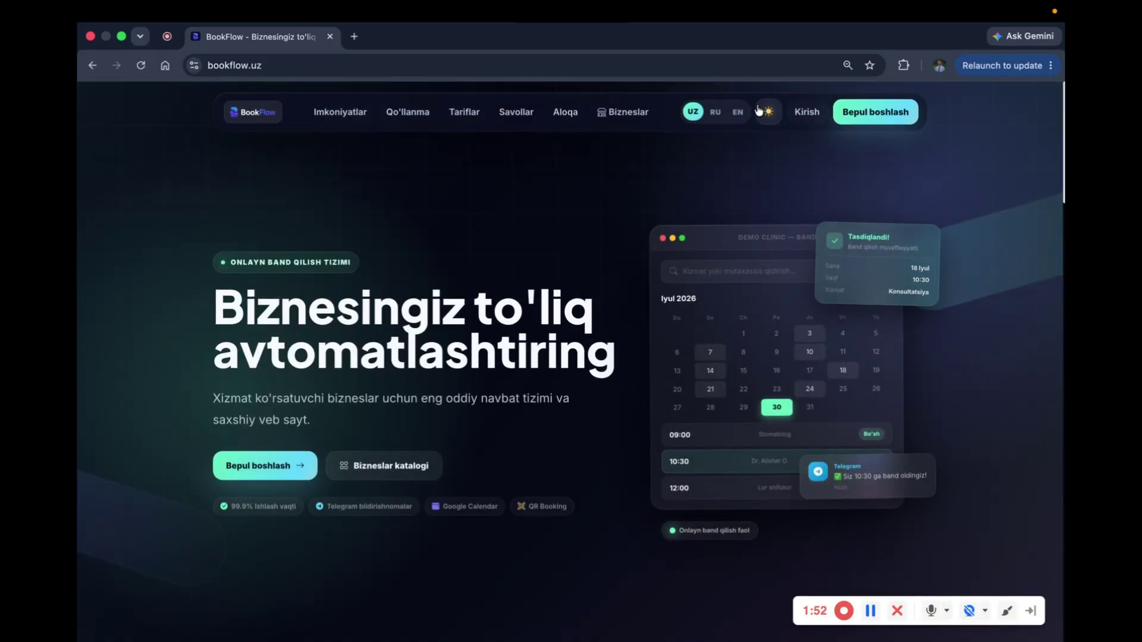
left_click(768, 112)
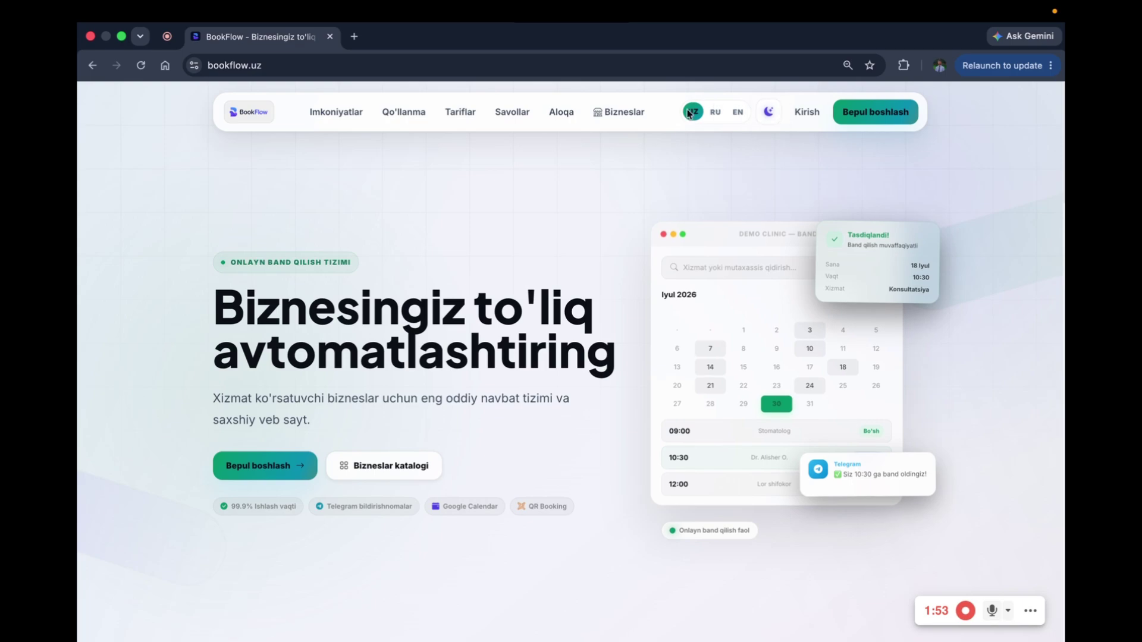
left_click(608, 113)
scroll(538, 424, "down", 4)
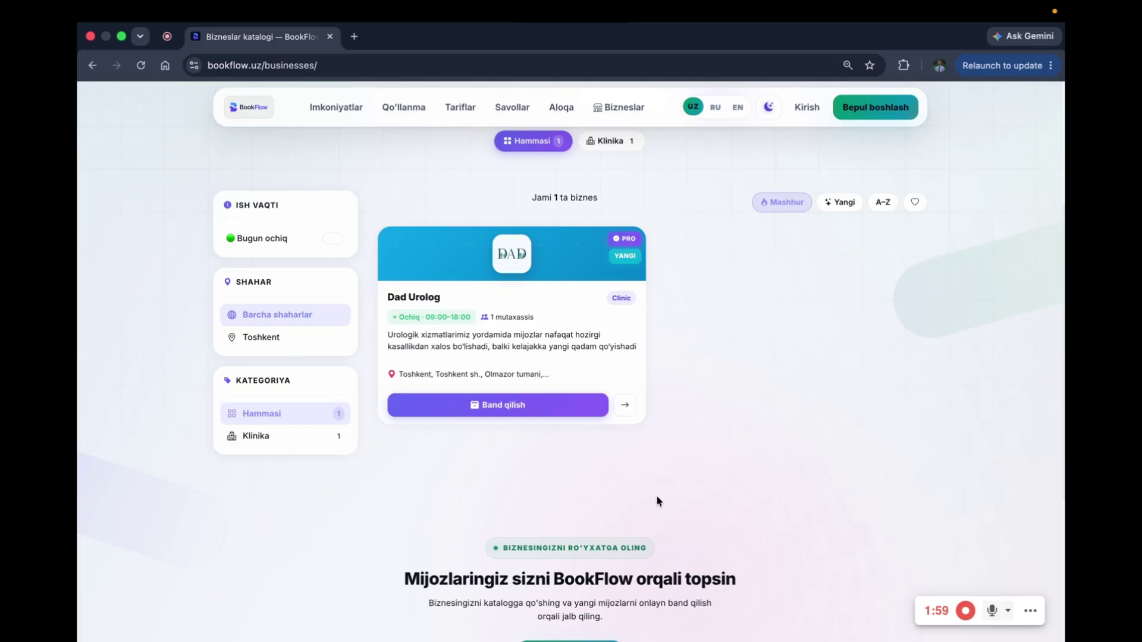
scroll(755, 333, "up", 4)
scroll(759, 324, "down", 3)
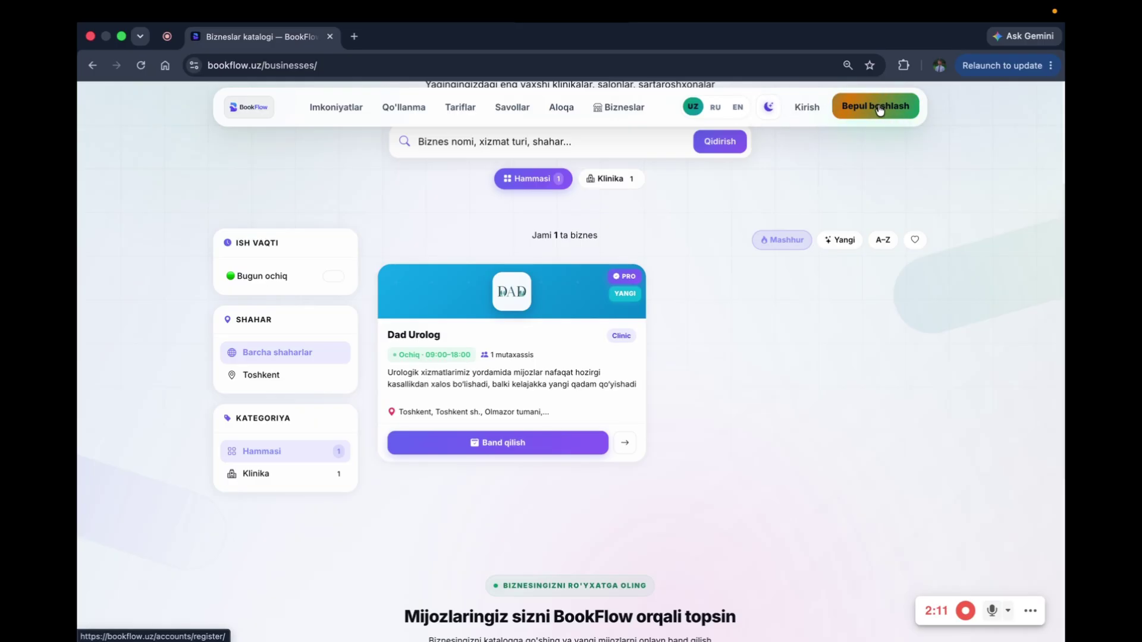
Step: Sign up for a free account with autofilled details, accept the terms and submit
left_click(878, 110)
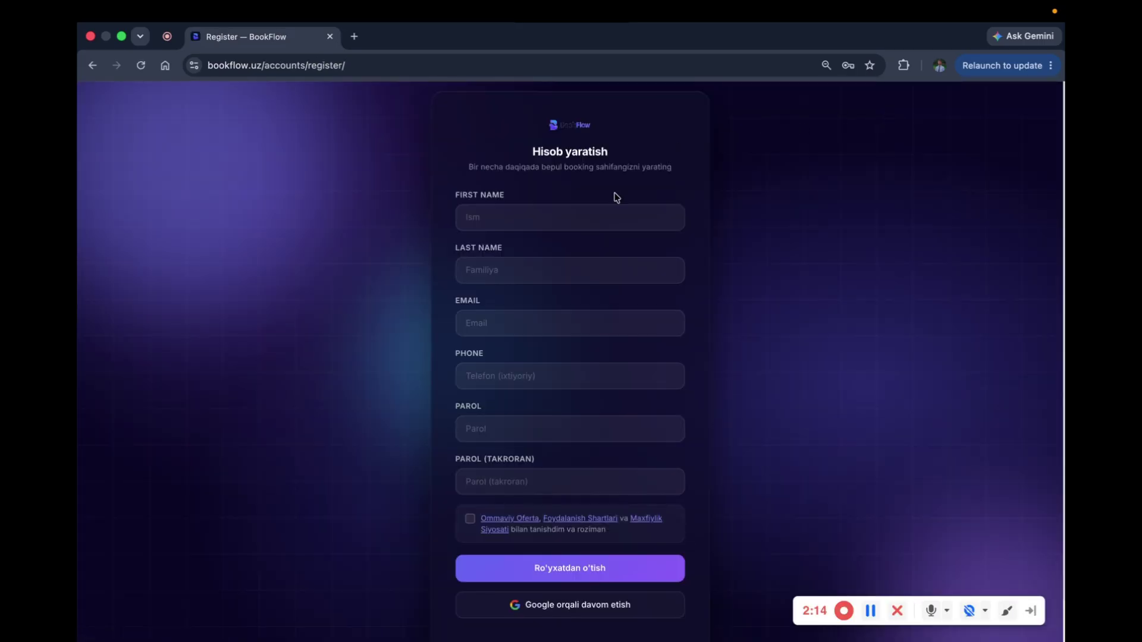
left_click(467, 218)
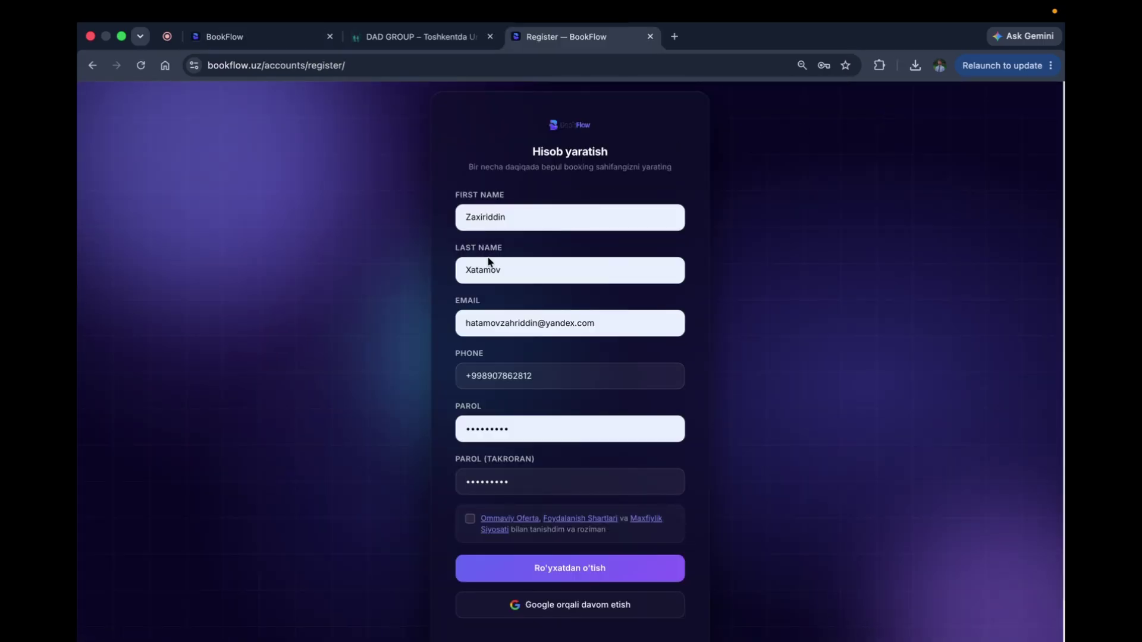
scroll(504, 482, "down", 1)
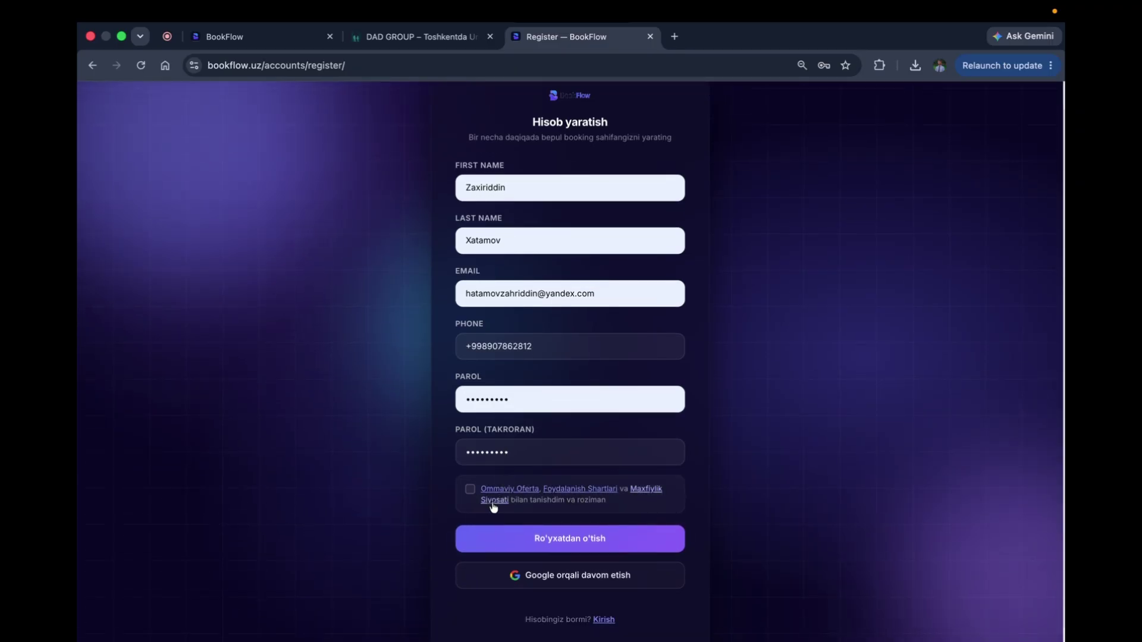
left_click(469, 490)
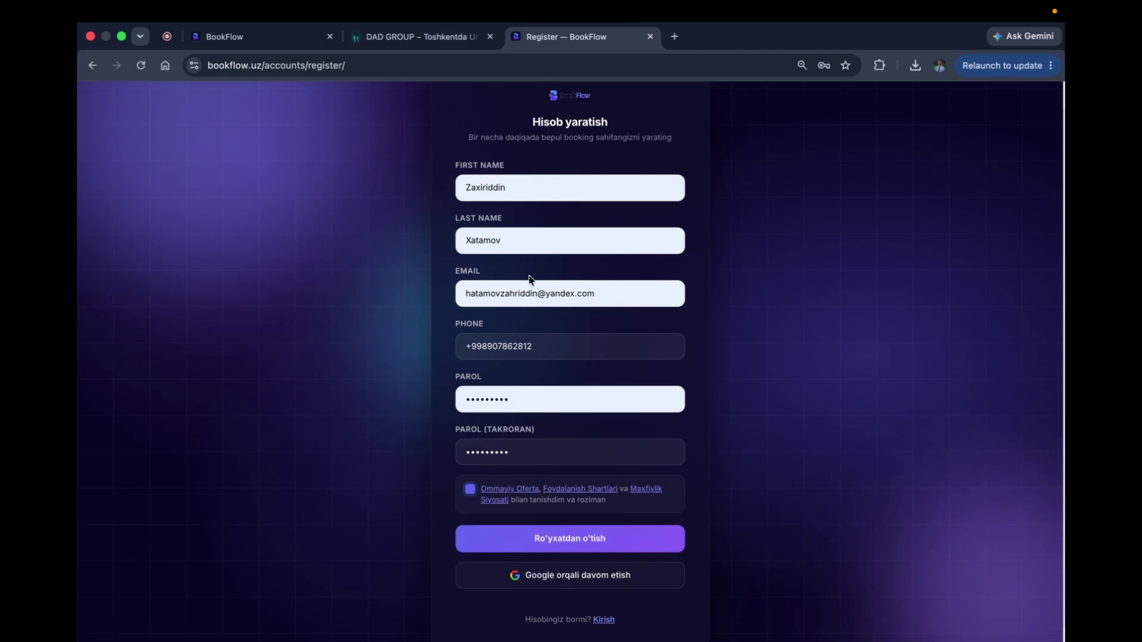
triple_click(515, 295)
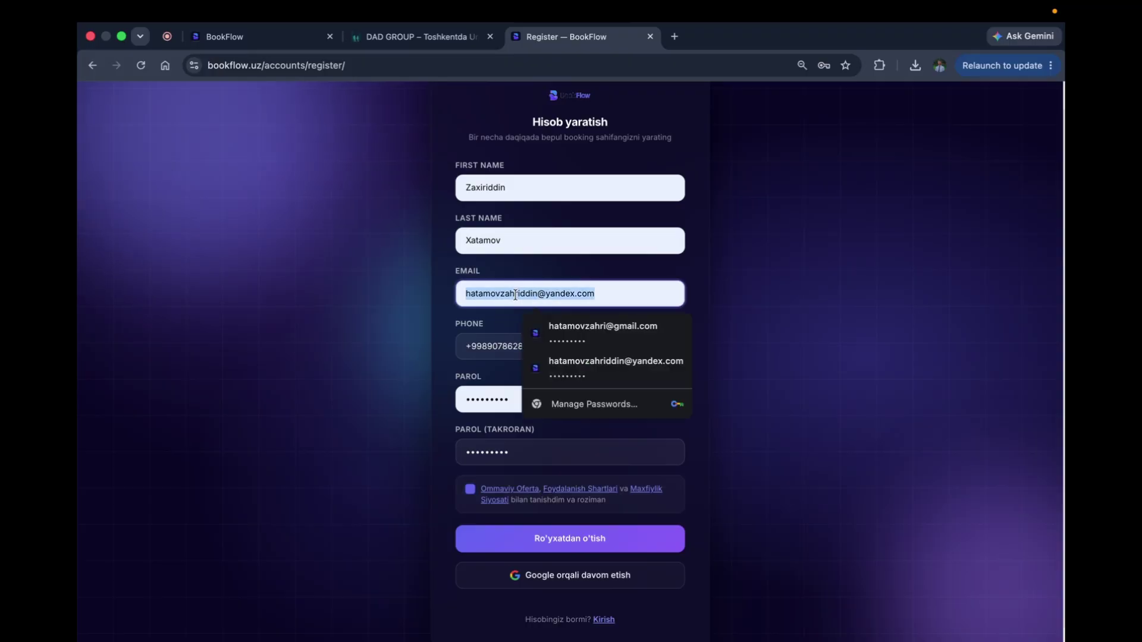
left_click(538, 538)
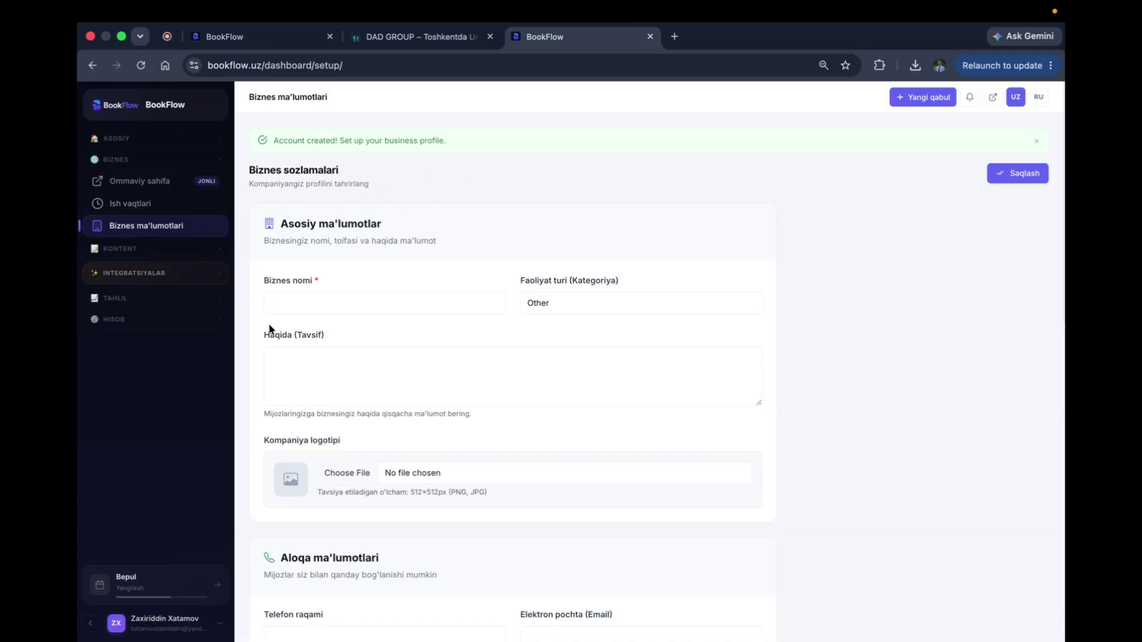
Step: Name the business 'Test biznes', choose Dental Clinic, and paste the family-health description
left_click(308, 310)
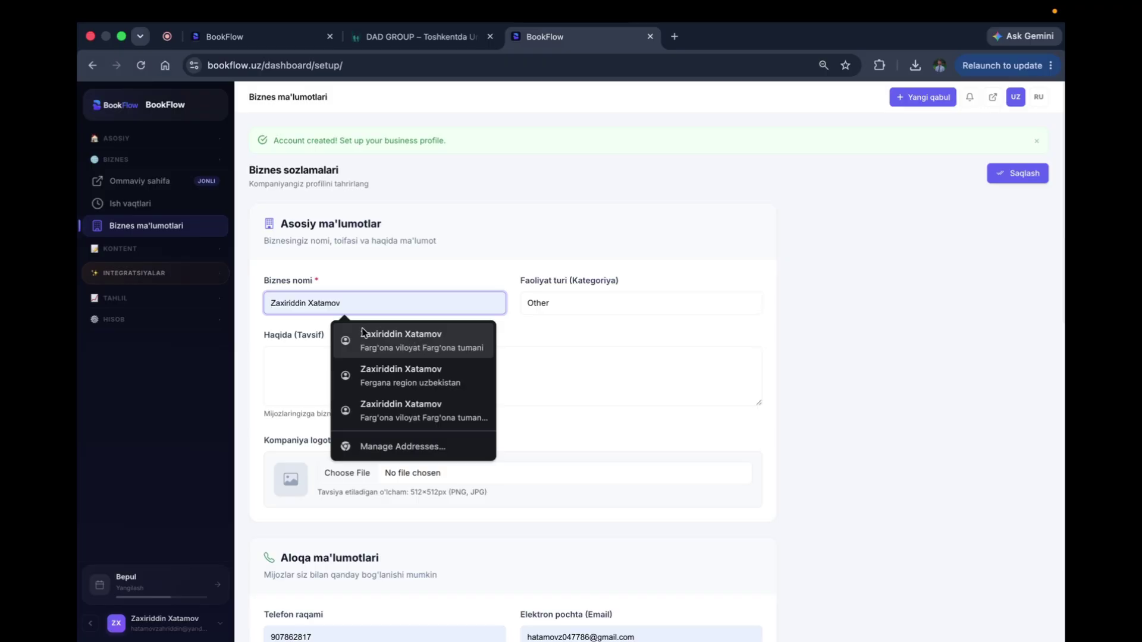
type("Test")
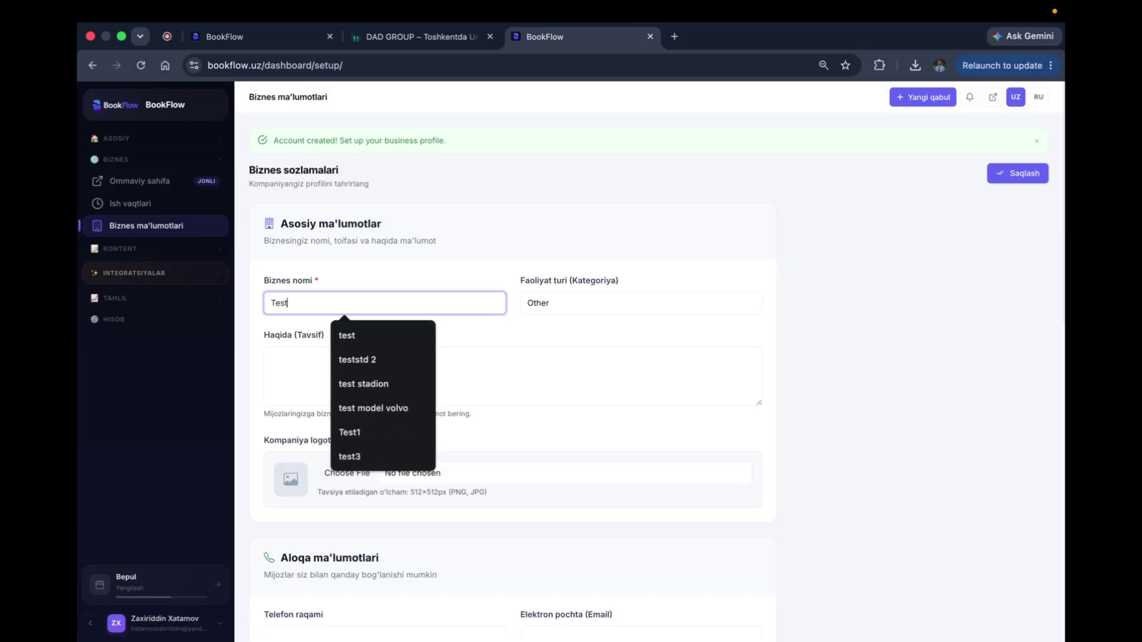
type(" biznes")
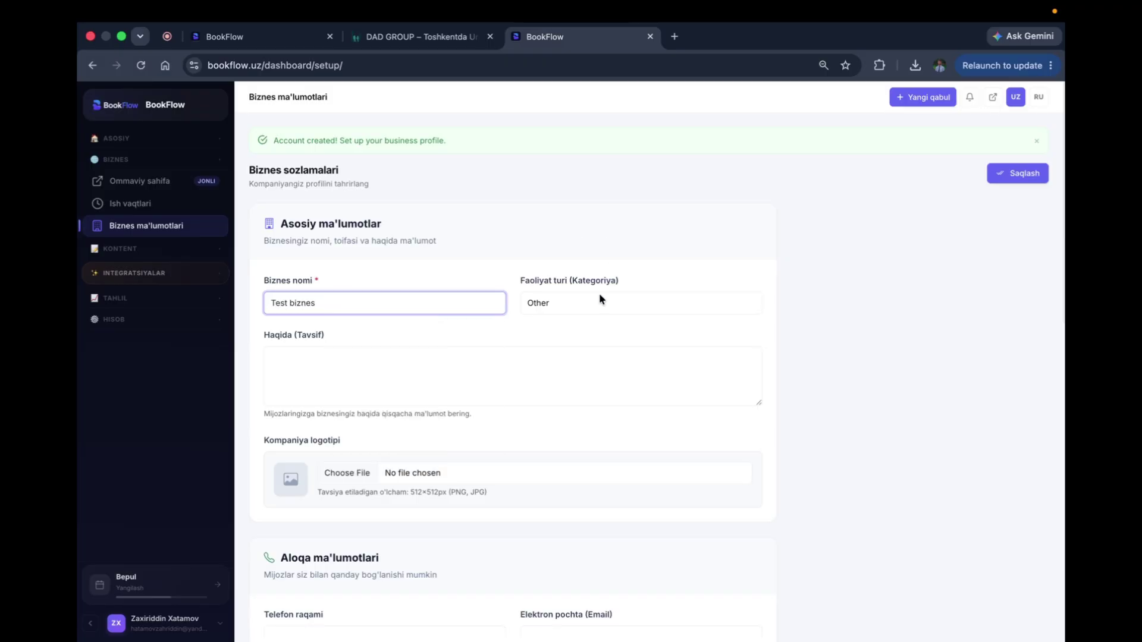
left_click(581, 301)
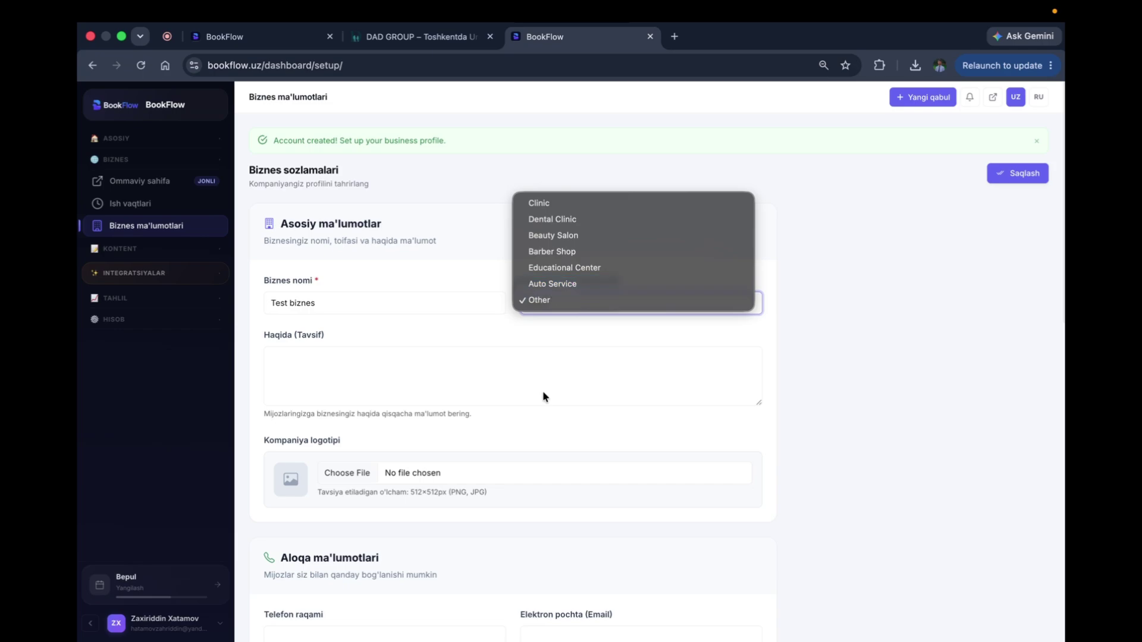
left_click(550, 218)
left_click(373, 359)
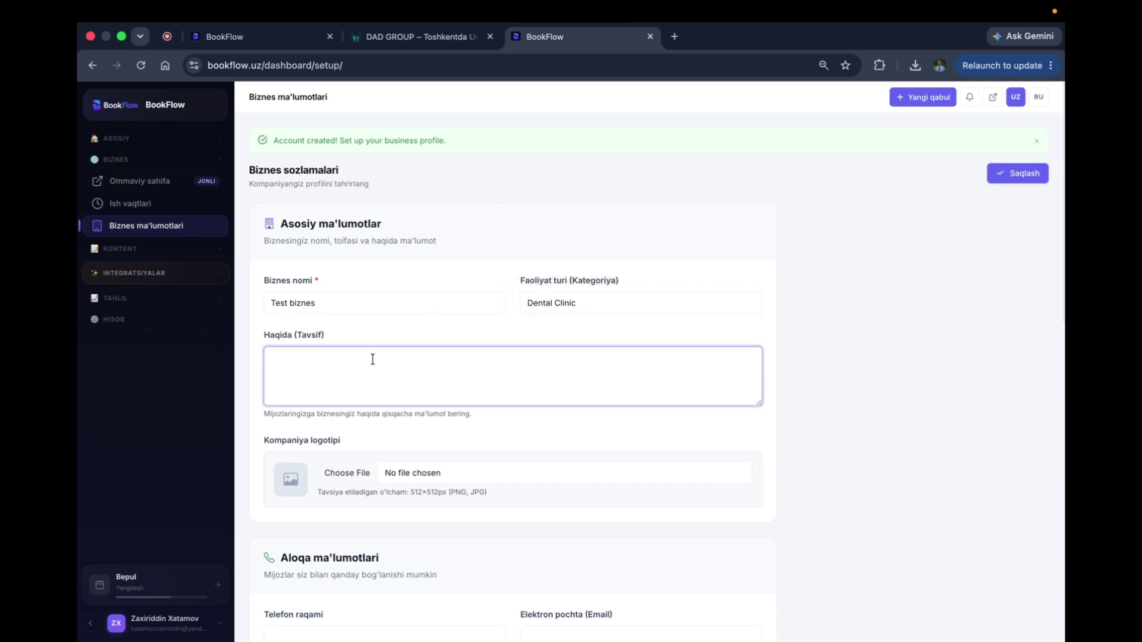
type("Oila sog'ligi doim nazoratda bo'lishi muhim!  » Oilada barcha sog'lom bo'lishi kerak » Hammangizni qadrlaymiz")
scroll(361, 364, "down", 1)
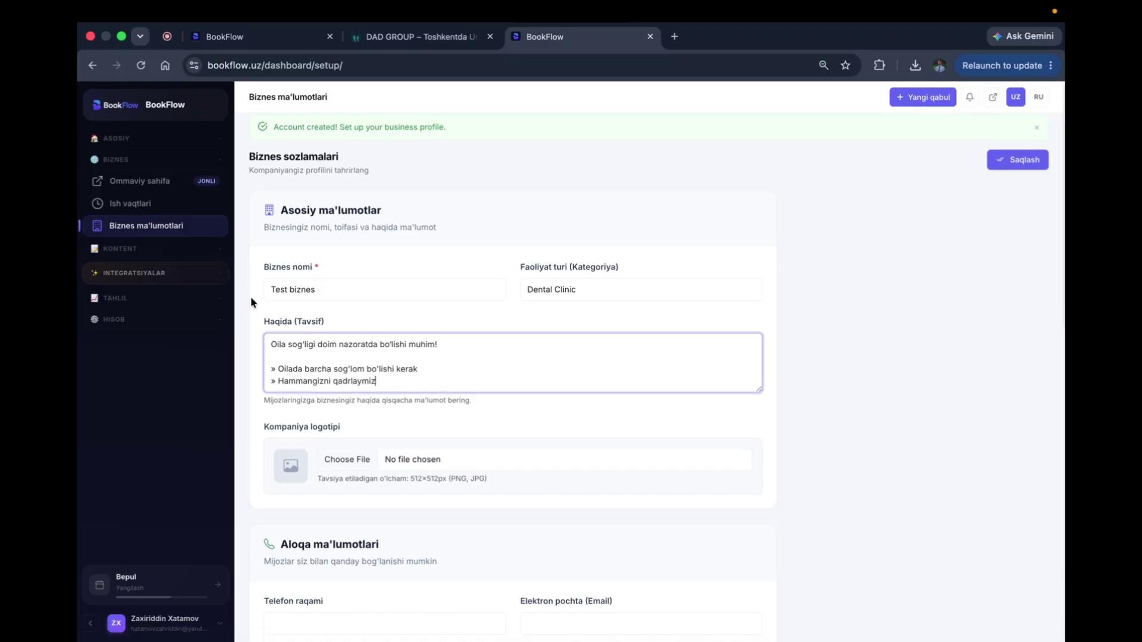
left_click_drag(416, 478, 408, 479)
Step: Choose HackFF.png from Downloads as the Kompaniya logotipi file
left_click(408, 479)
double_click(440, 479)
left_click(347, 459)
scroll(462, 395, "down", 5)
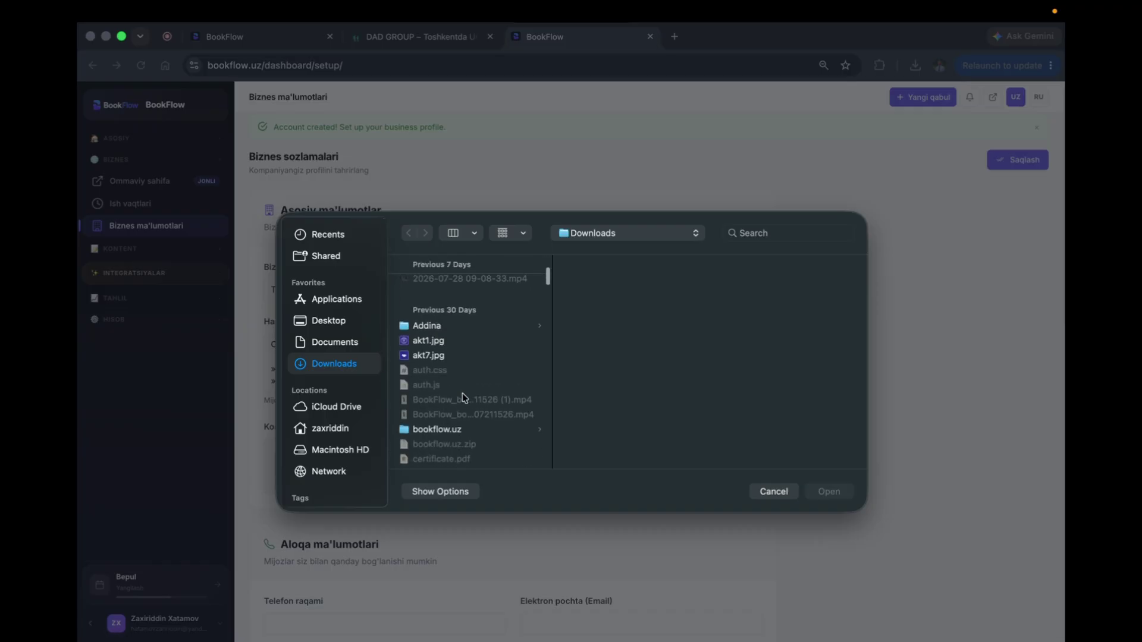
scroll(443, 345, "down", 3)
left_click(414, 426)
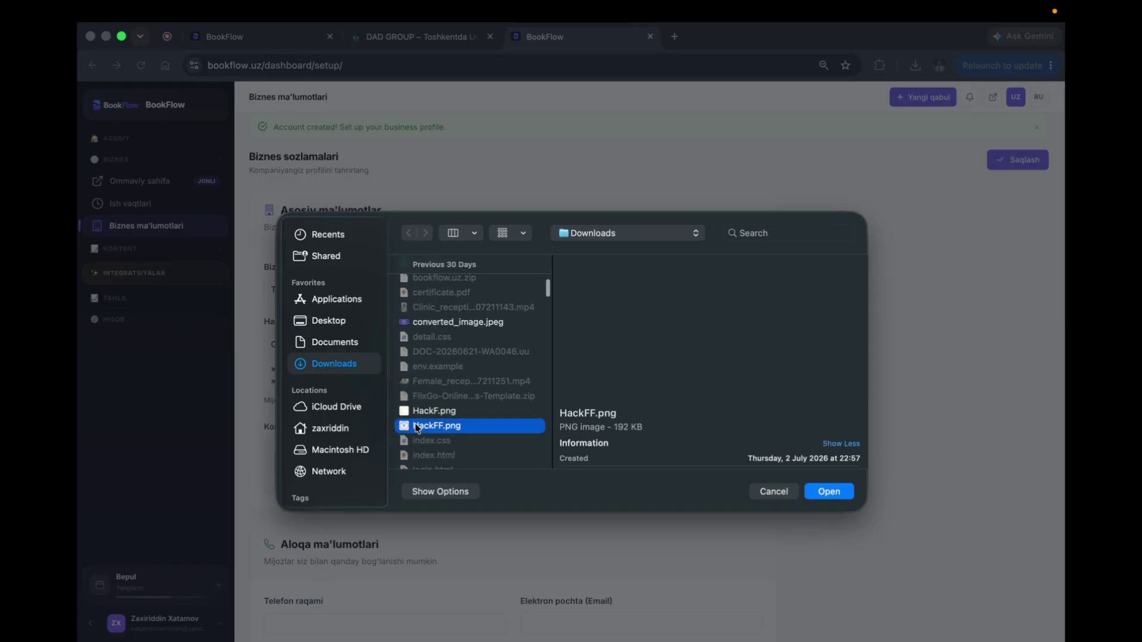
key("Return")
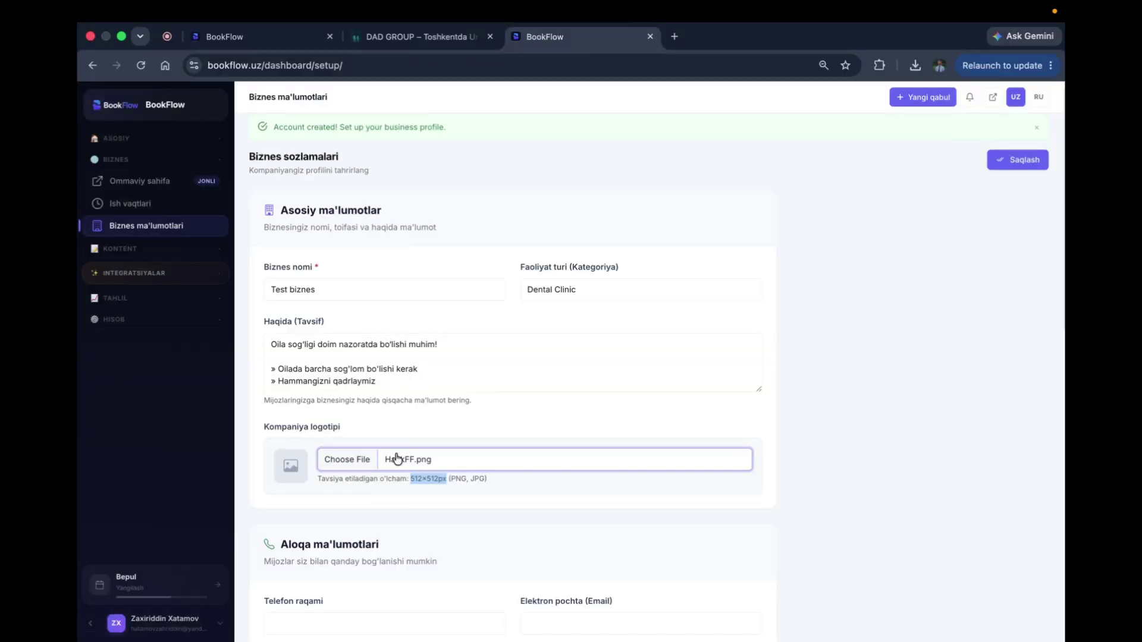
scroll(398, 462, "down", 3)
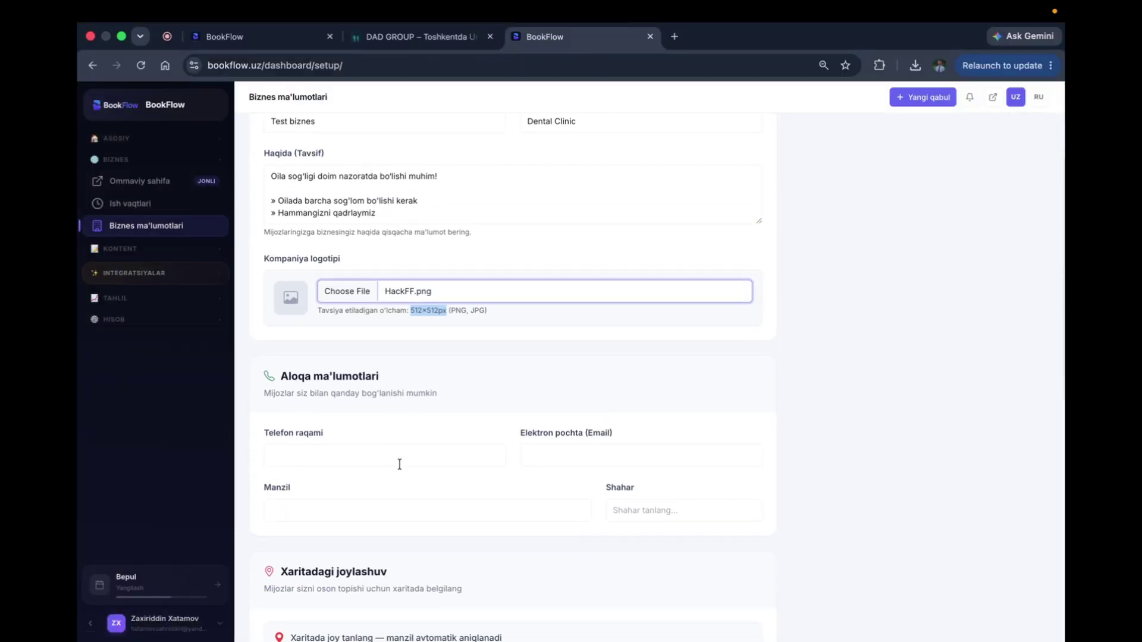
scroll(360, 348, "down", 2)
Step: Autofill the business phone, e-mail, street address and city Fergana from saved details
left_click(310, 345)
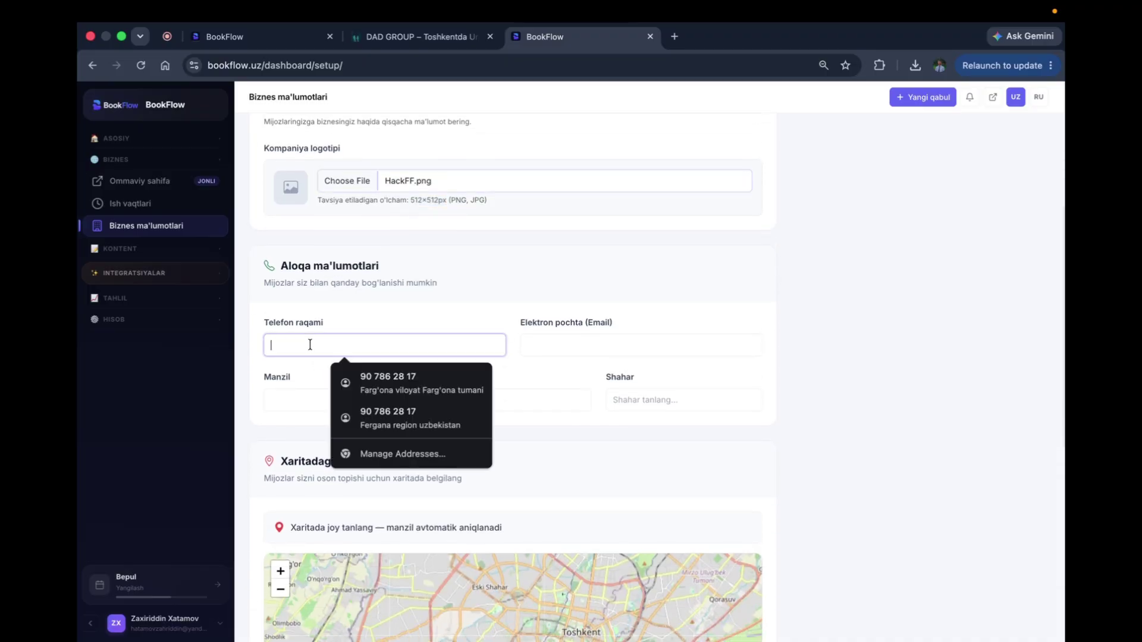
left_click(383, 381)
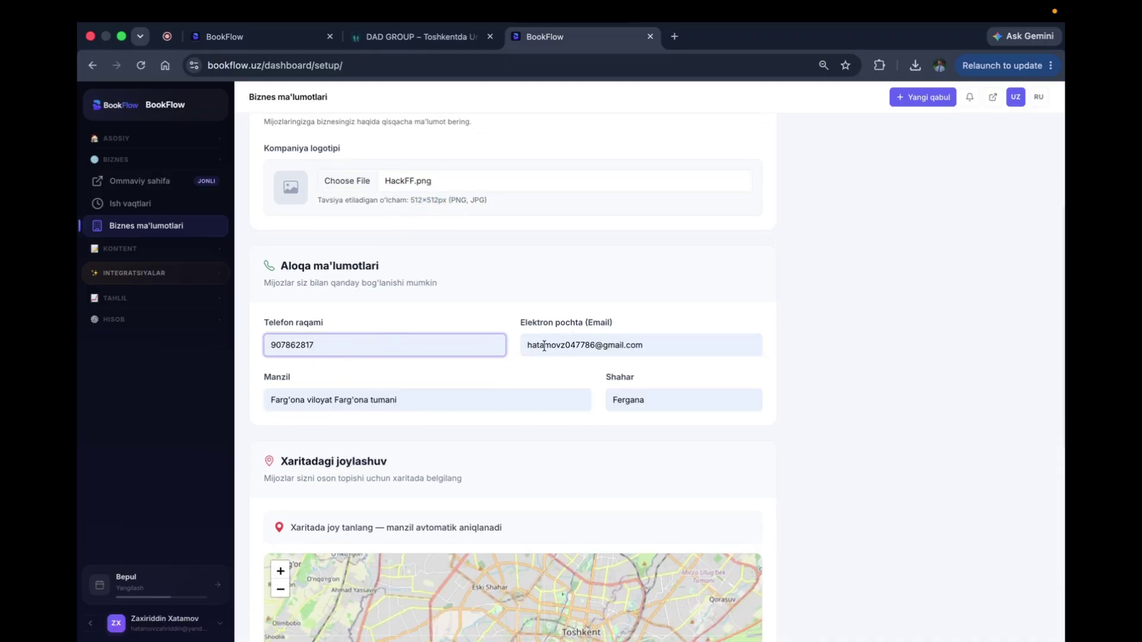
double_click(343, 341)
left_click(595, 338)
left_click(454, 346)
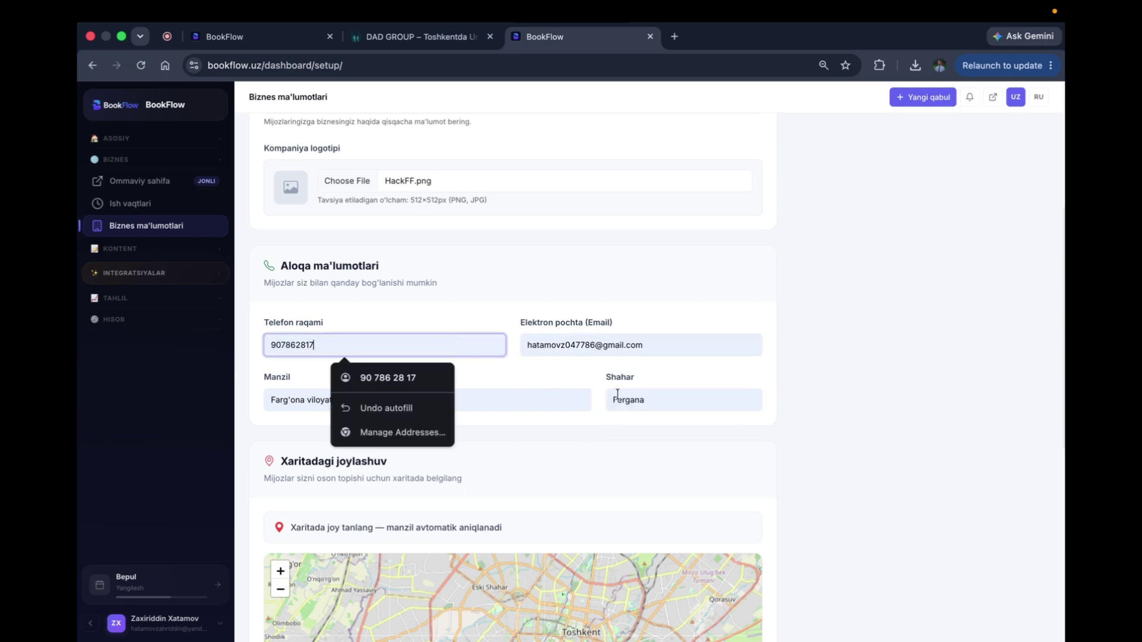
scroll(616, 395, "down", 5)
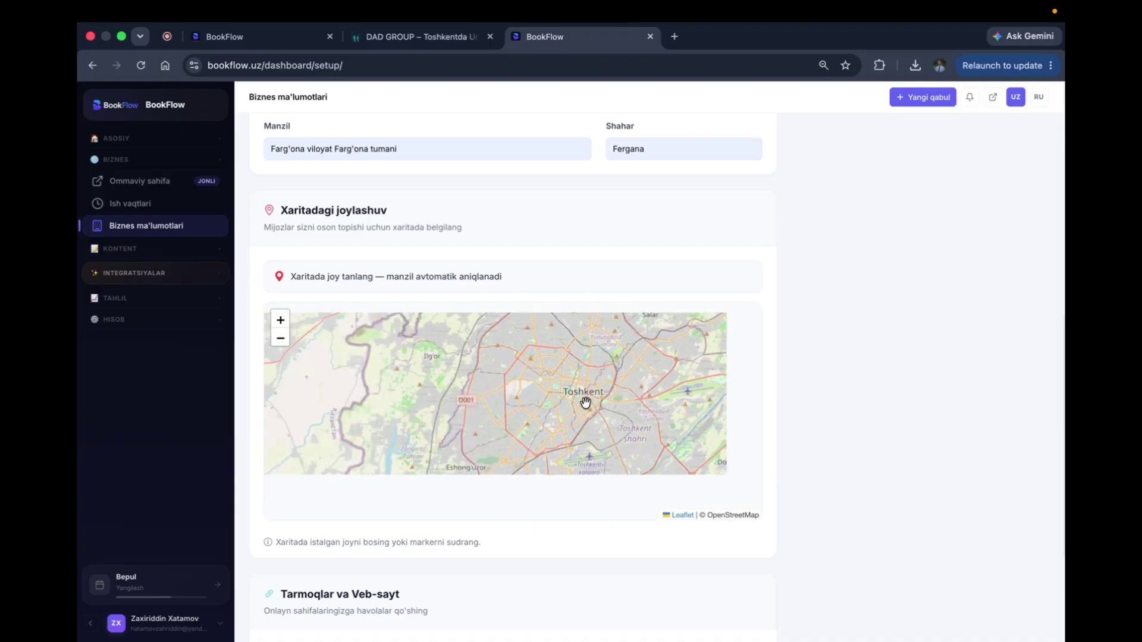
Step: Zoom the map into Farg'ona and drop the location marker in the city centre
scroll(543, 423, "up", 3)
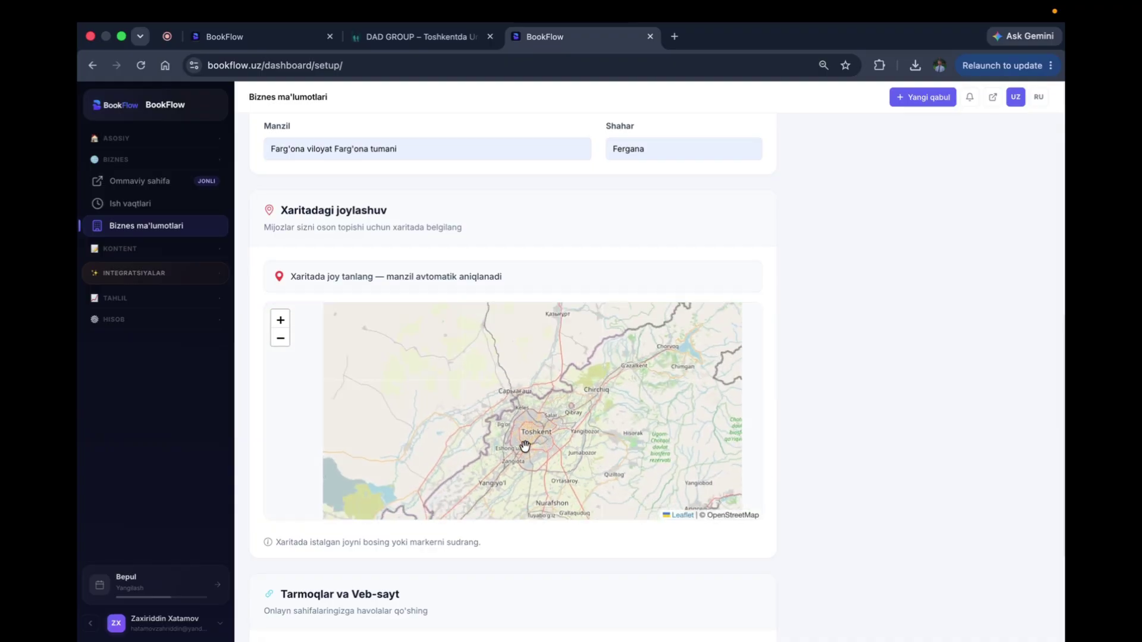
left_click_drag(607, 428, 433, 351)
scroll(647, 483, "up", 4)
left_click_drag(525, 499, 518, 404)
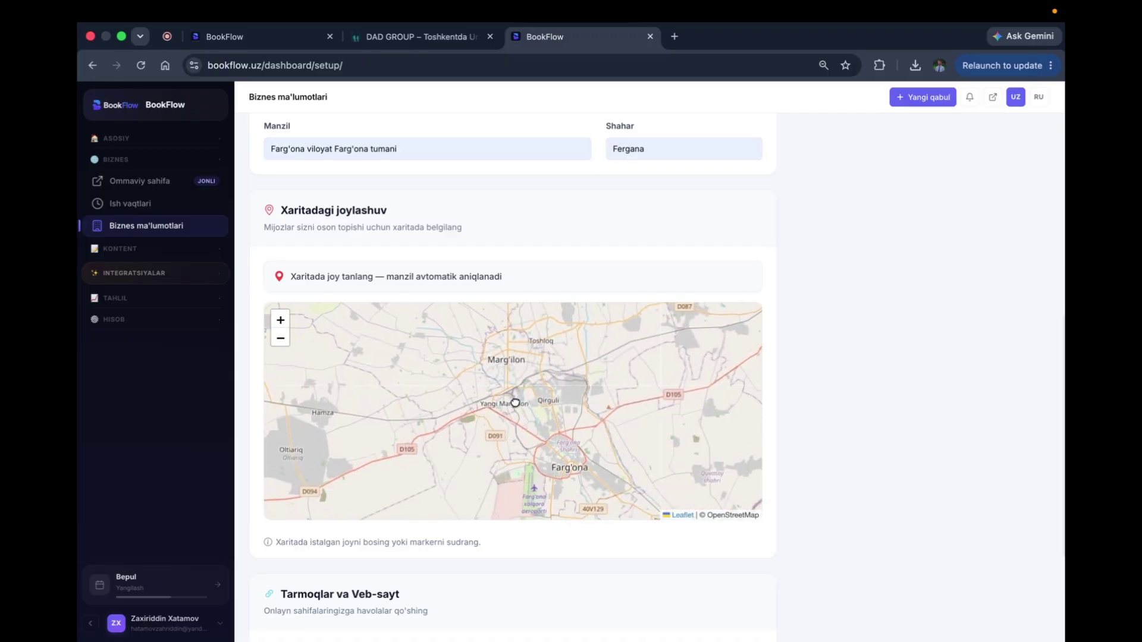
scroll(558, 464, "up", 3)
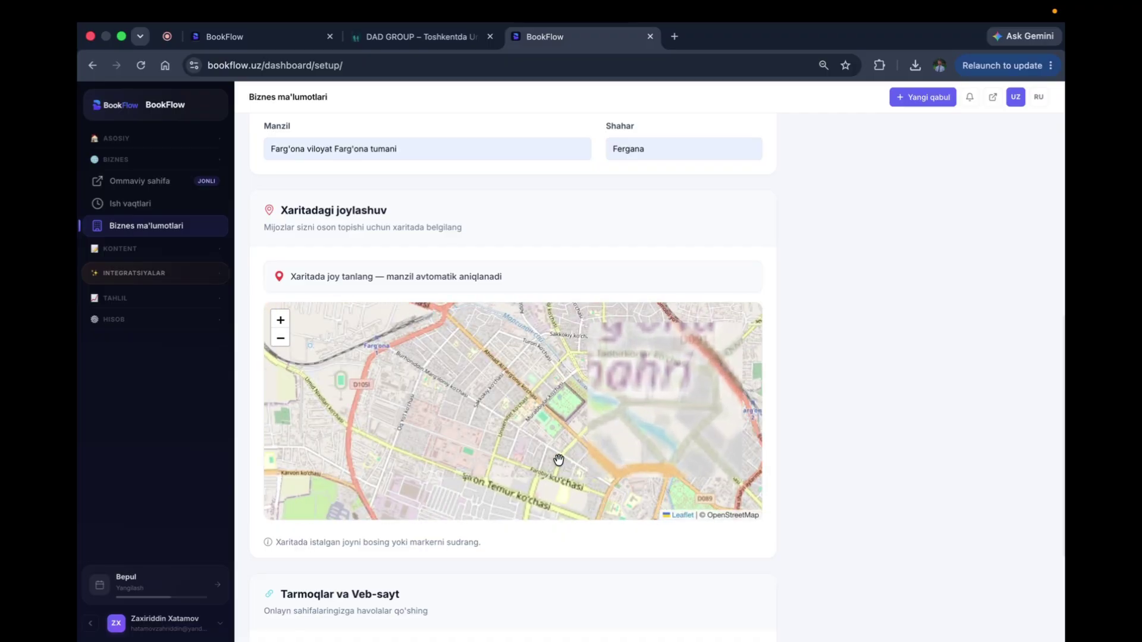
left_click_drag(559, 462, 504, 375)
left_click(544, 437)
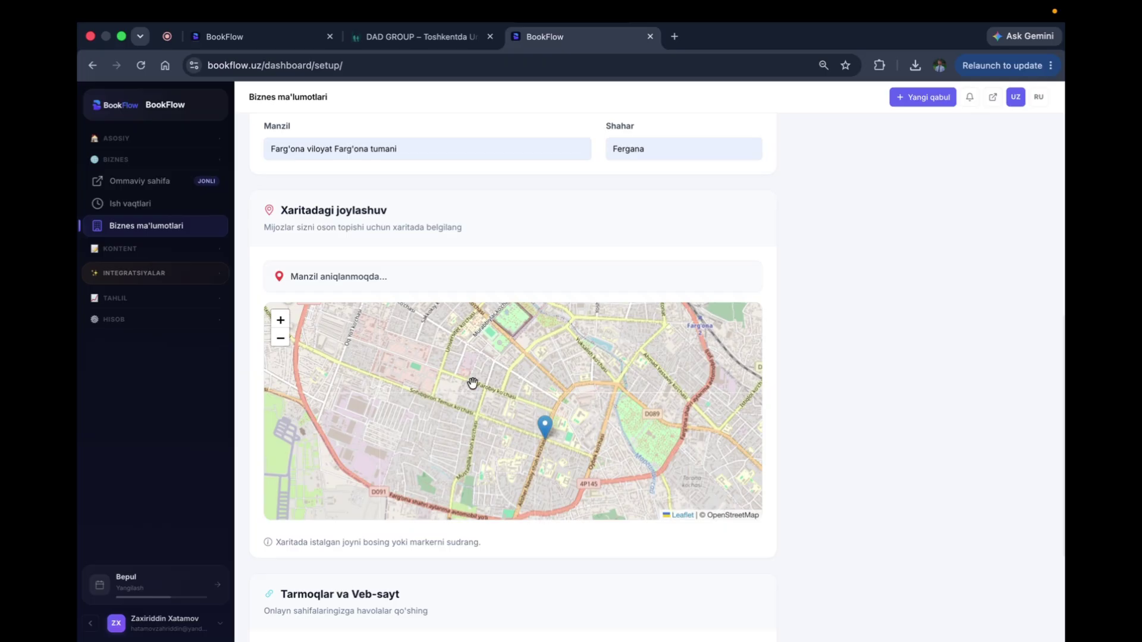
scroll(906, 366, "down", 3)
Step: Enter the Telegram and Instagram usernames and switch on Katalogda ko'rsatish
left_click(348, 484)
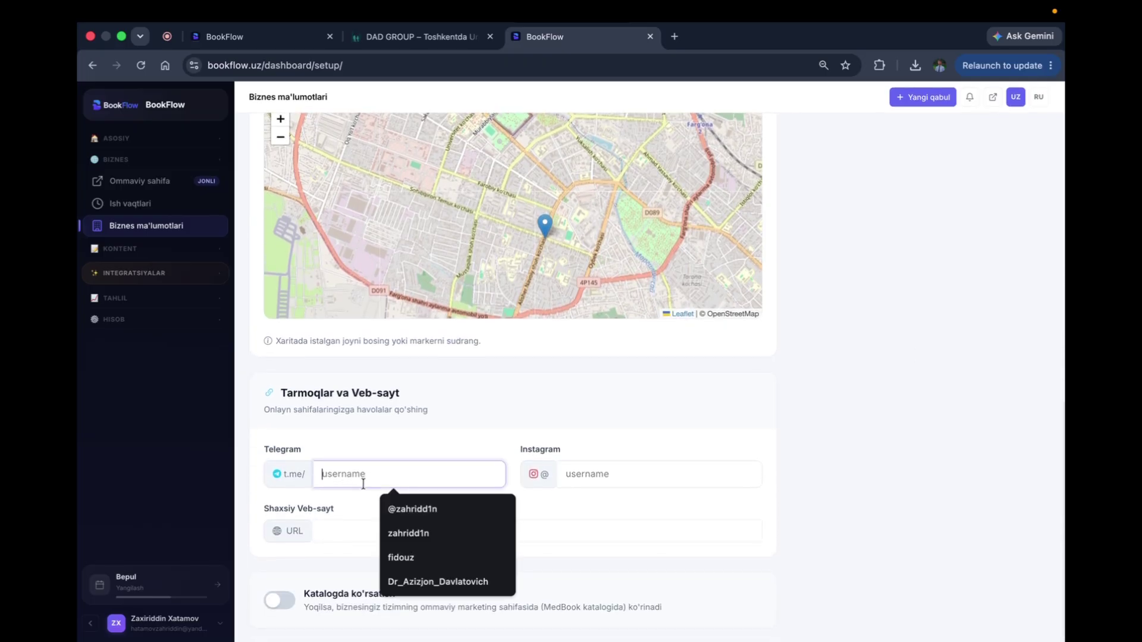
type("zahridd1n")
key("Tab")
type("zahrdi")
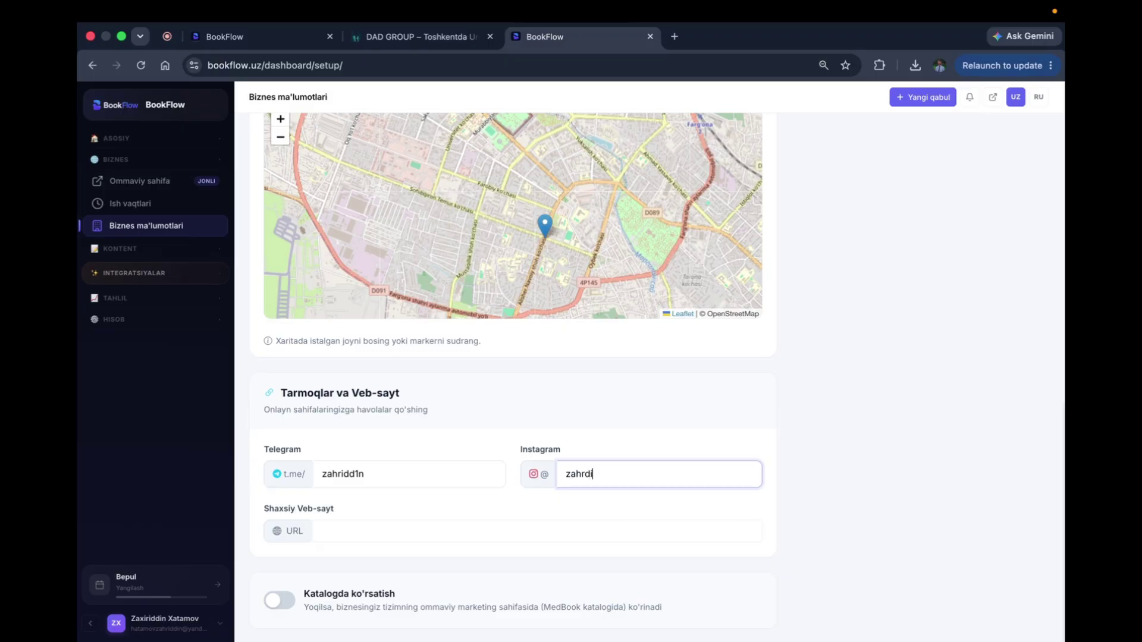
key("BackSpace")
key("BackSpace")
key("BackSpace")
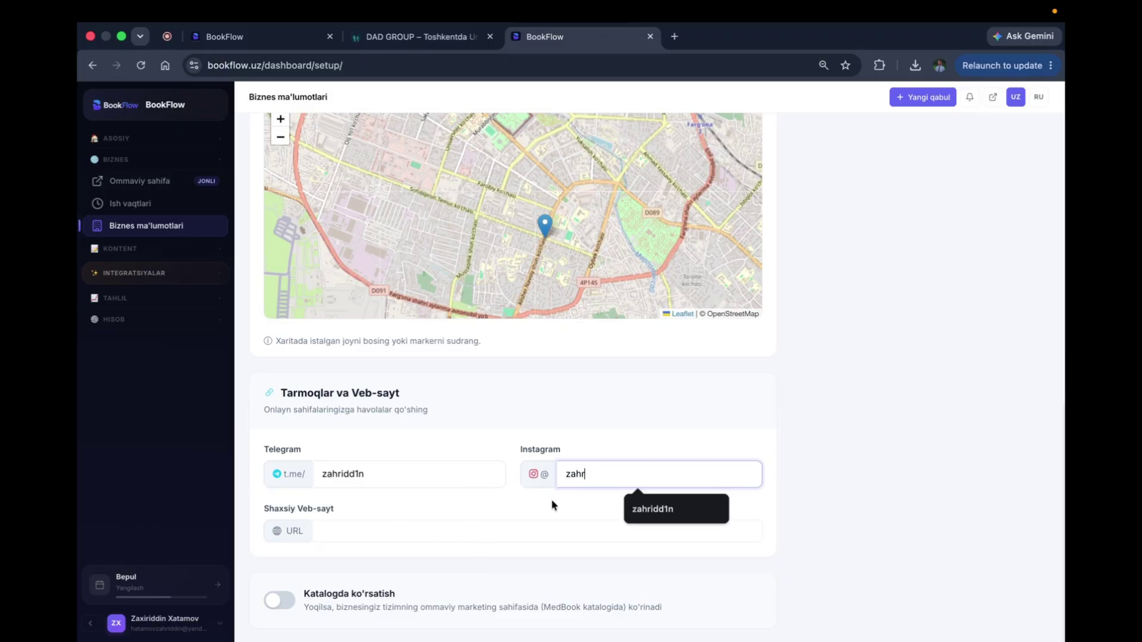
left_click(652, 515)
left_click(347, 531)
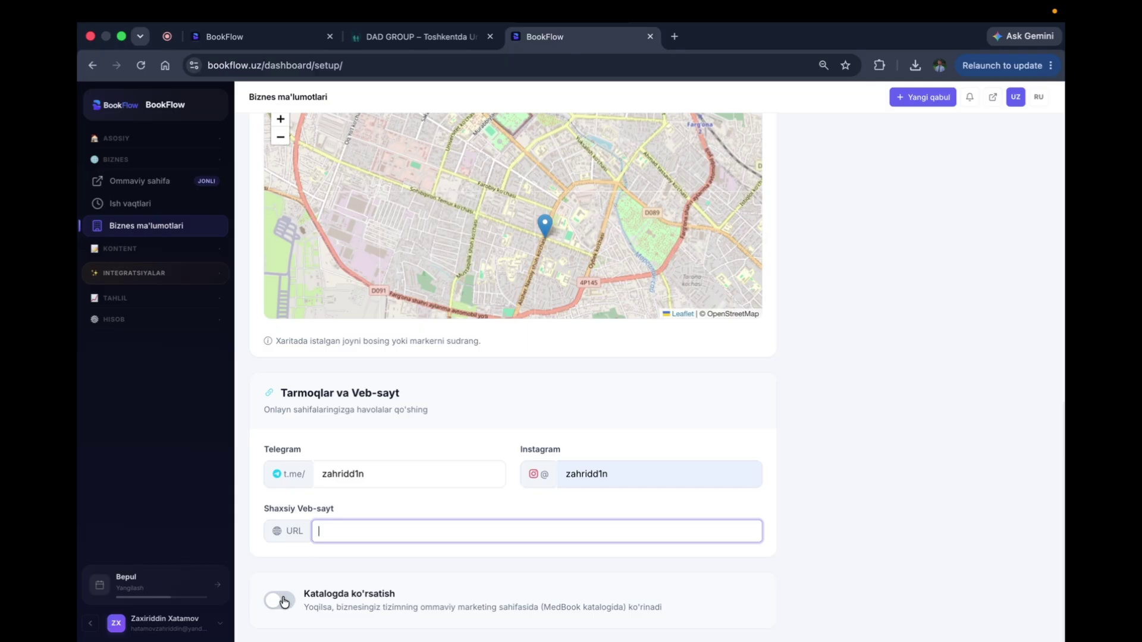
left_click(283, 601)
Step: Save the business settings, dismiss the save-address prompt, and open the public booking page
scroll(744, 267, "up", 15)
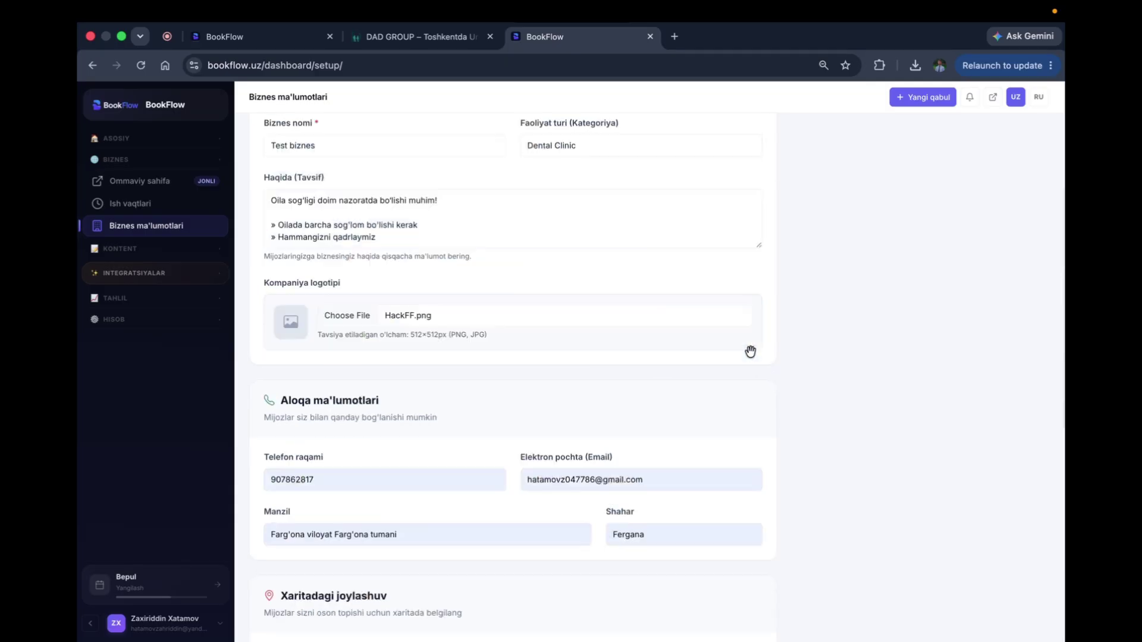
left_click(1016, 173)
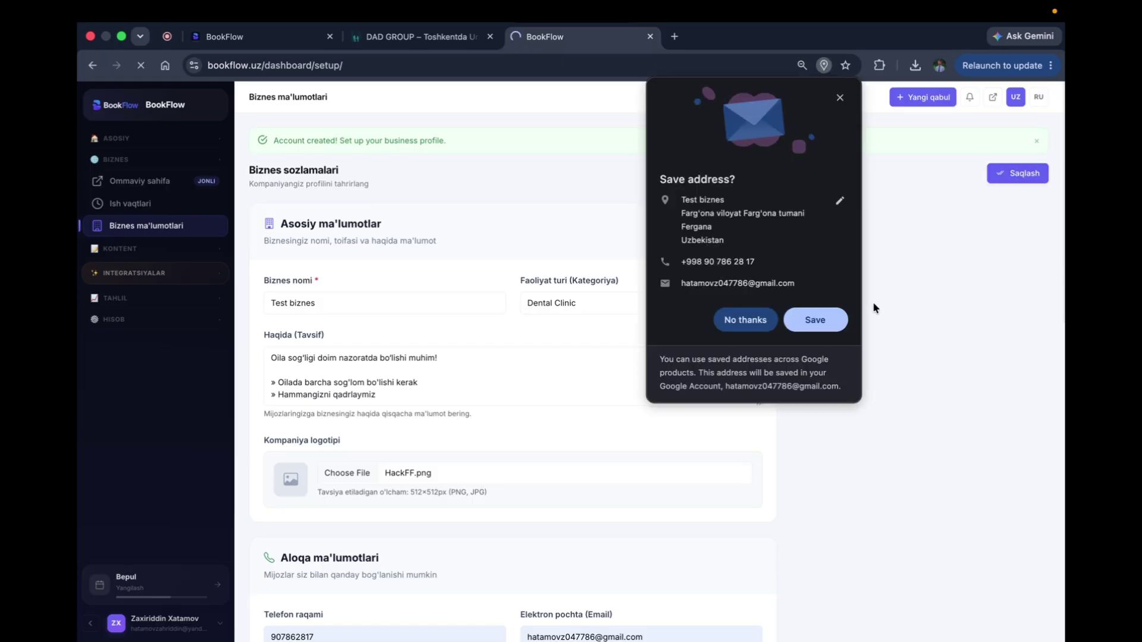
left_click(750, 322)
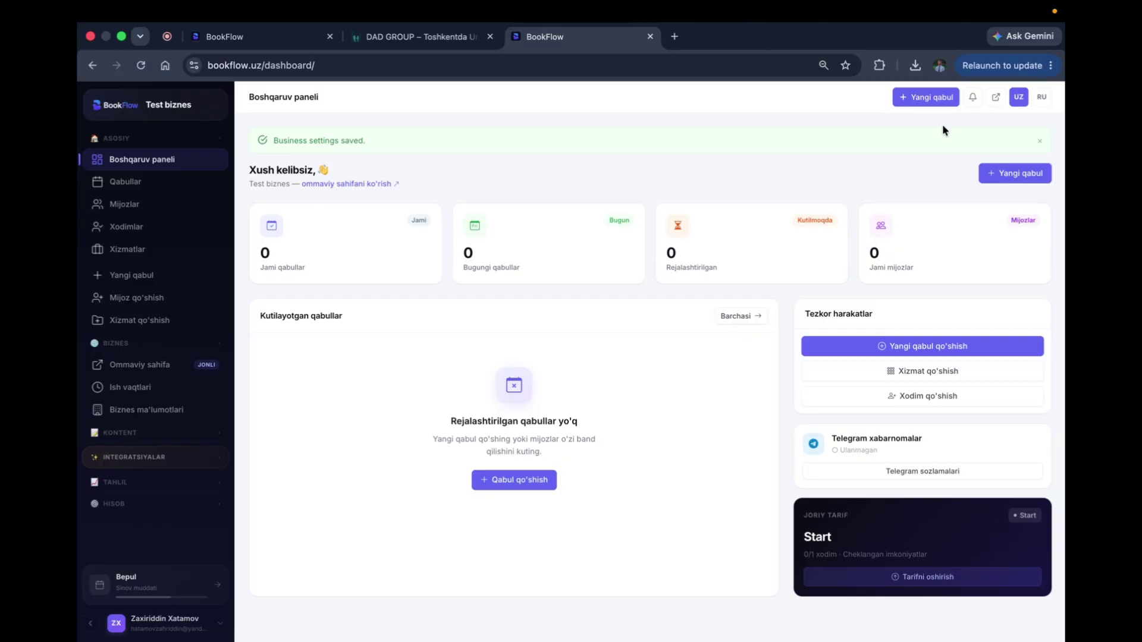
left_click(996, 97)
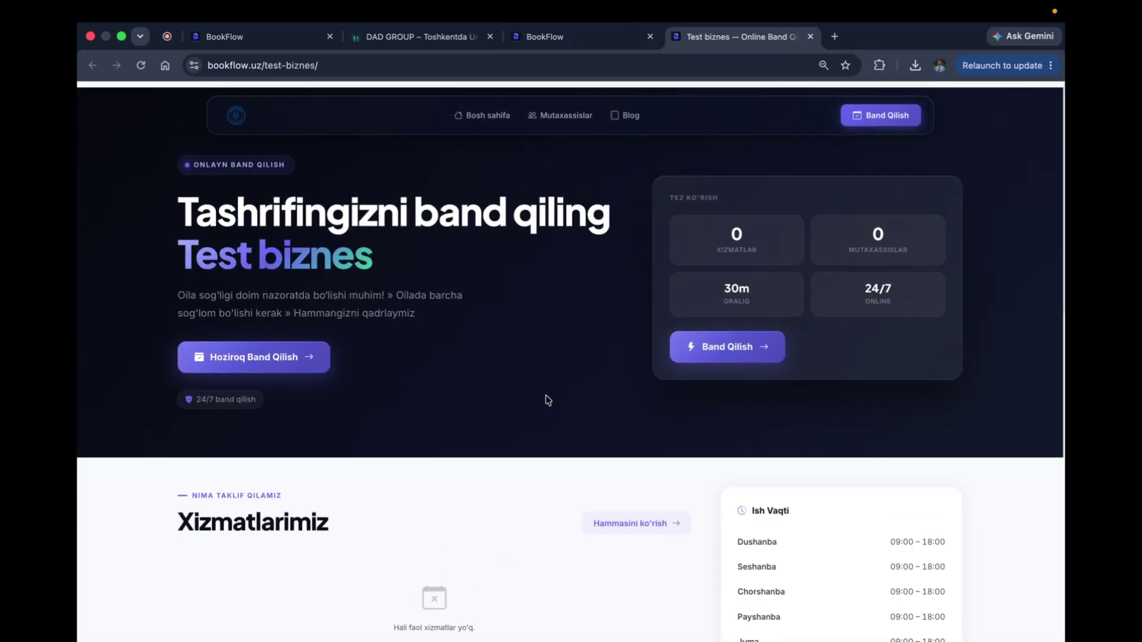
Step: Scroll the Test biznes public page through hours, map and contacts, then return to the dashboard
scroll(387, 321, "down", 5)
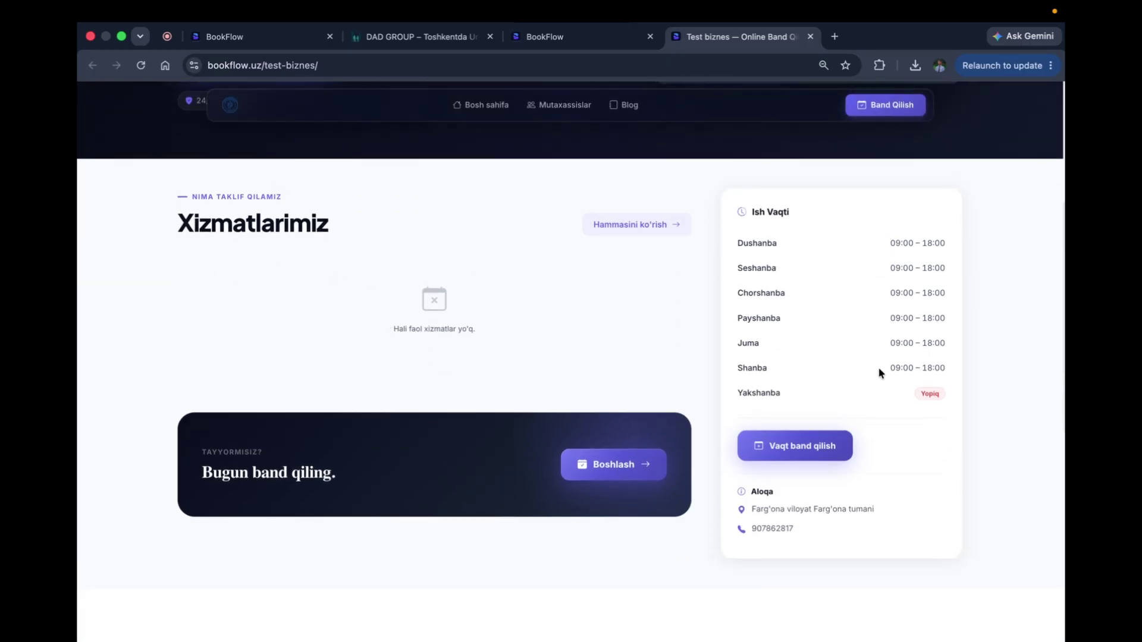
scroll(791, 449, "down", 2)
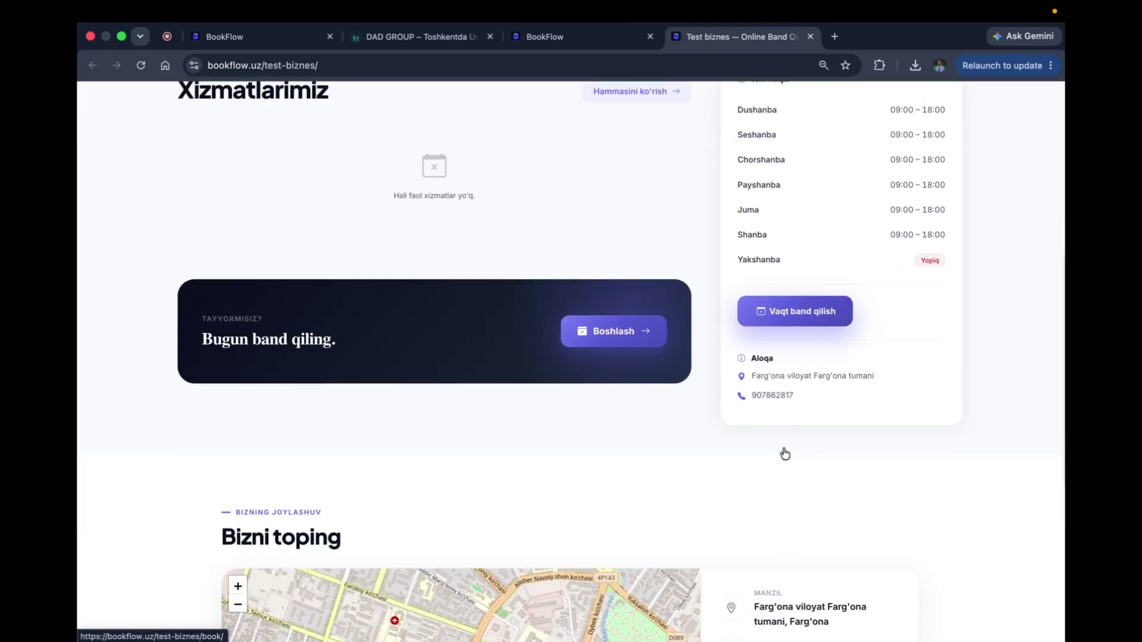
scroll(623, 351, "down", 5)
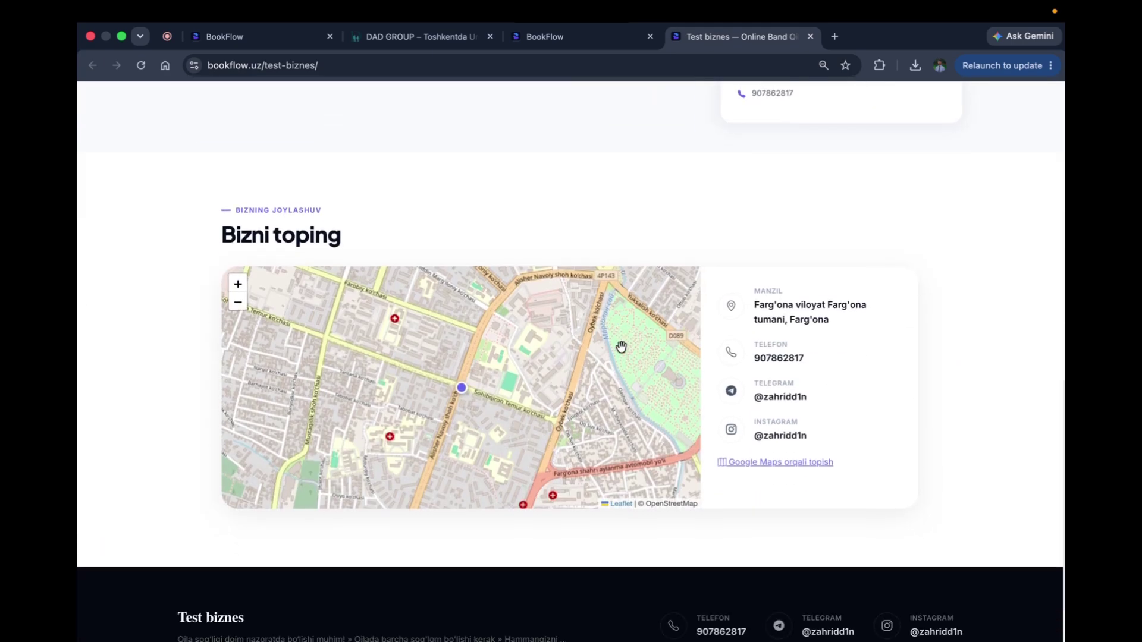
scroll(565, 556, "down", 2)
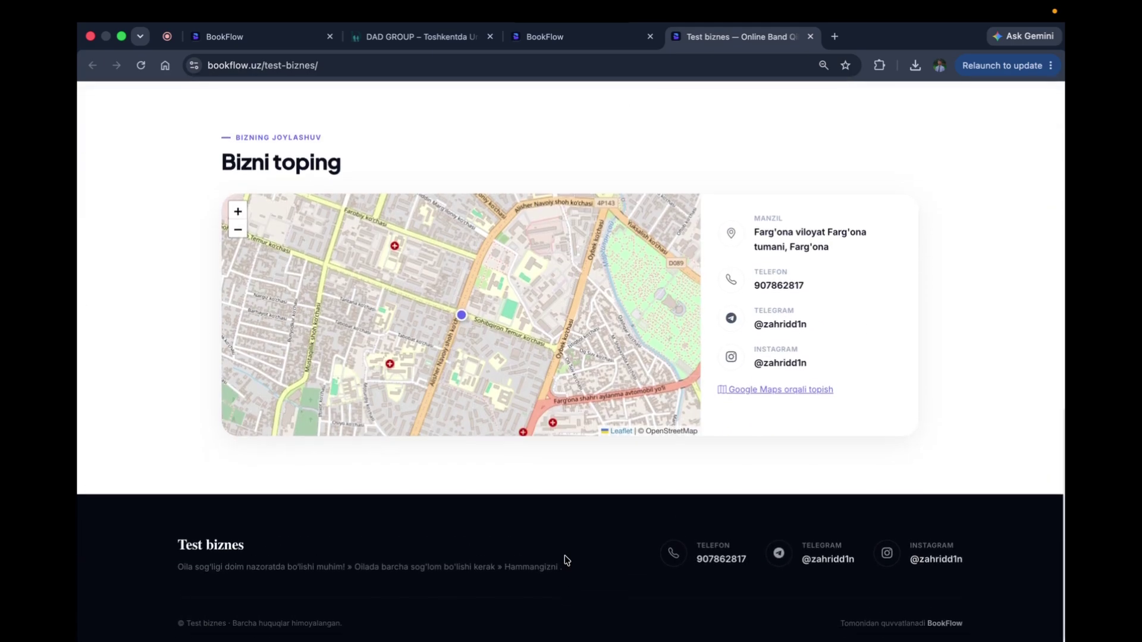
scroll(564, 556, "up", 14)
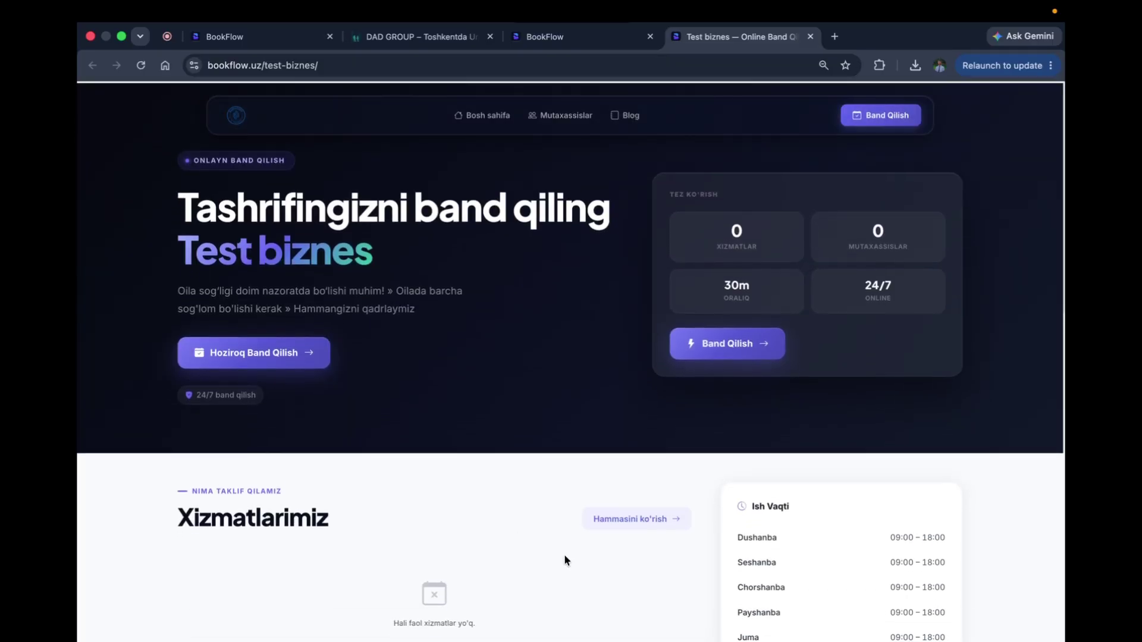
left_click(586, 39)
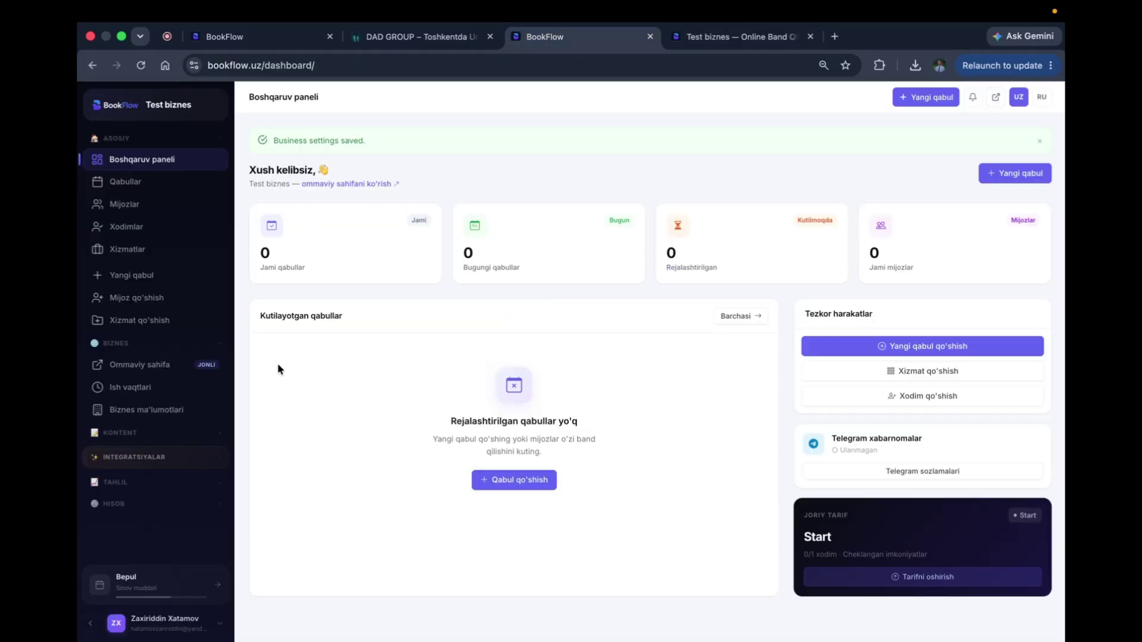
Step: Toggle the ASOSIY and BIZNES sidebar groups, view working hours, then expand KONTENT
left_click(128, 139)
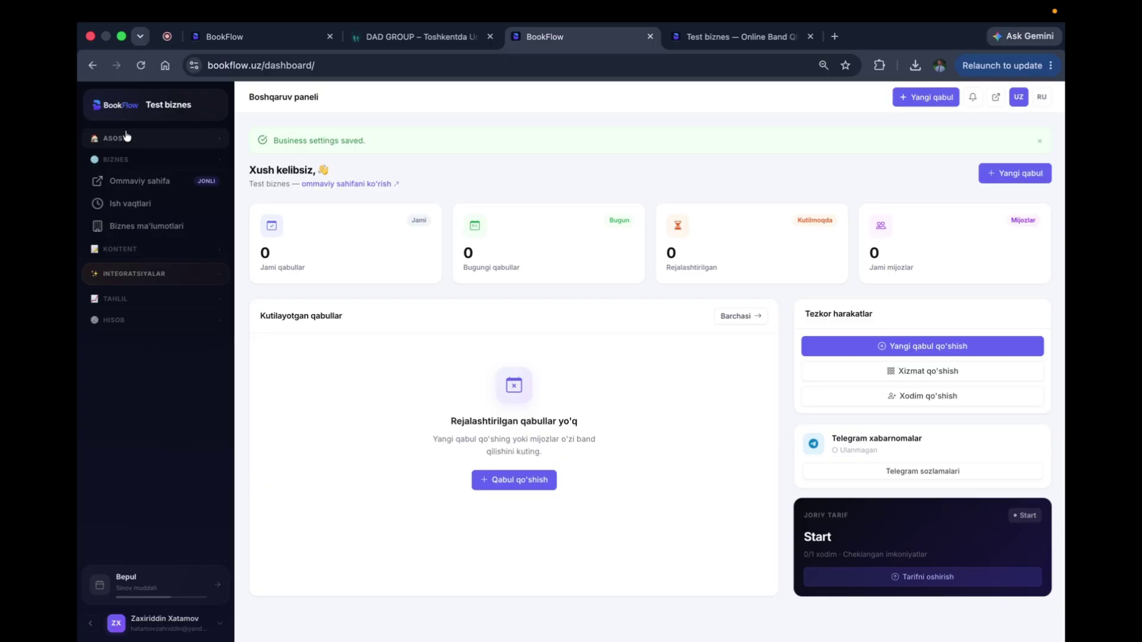
left_click(138, 167)
left_click(138, 167)
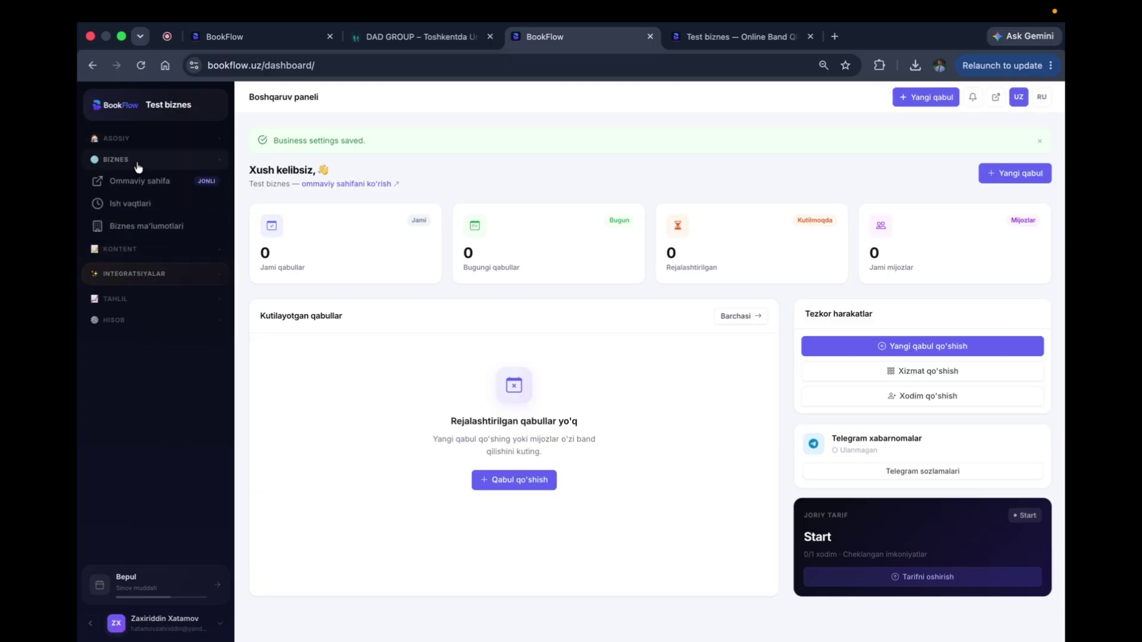
left_click(122, 205)
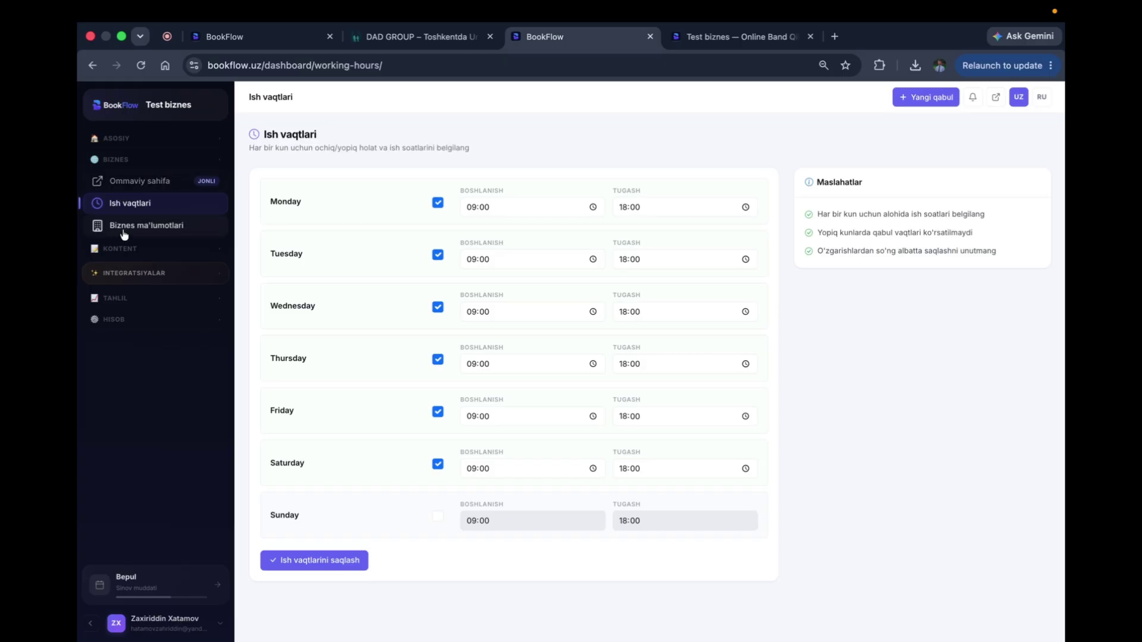
left_click(120, 249)
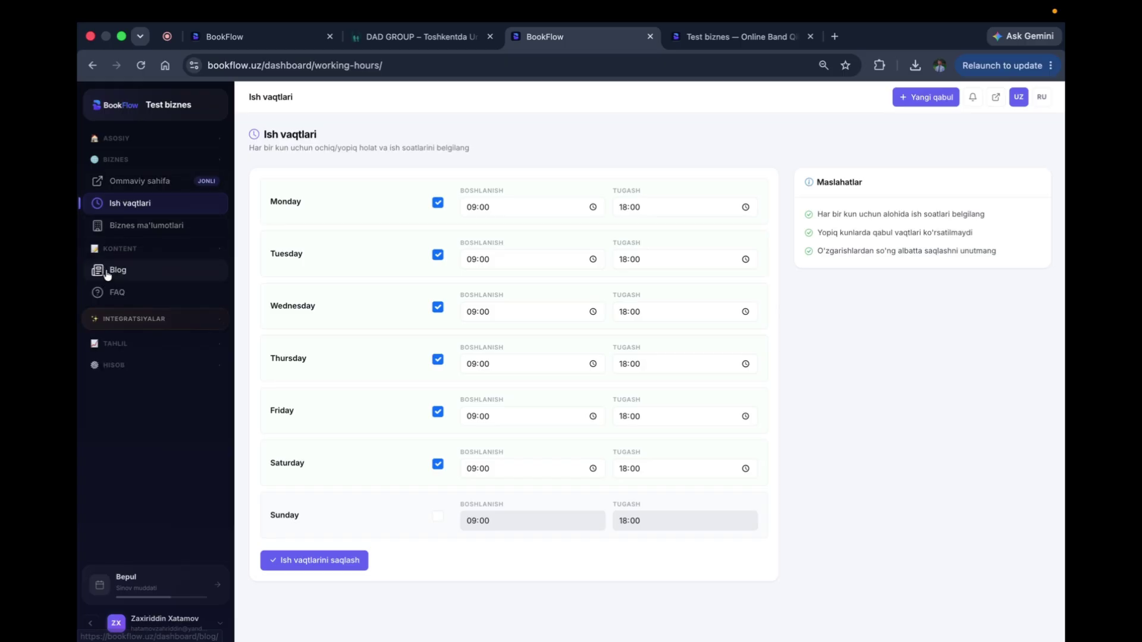
Step: Start a new blog post titled 'Sinov blogi' with pasted summary and content text
left_click(107, 274)
left_click(625, 349)
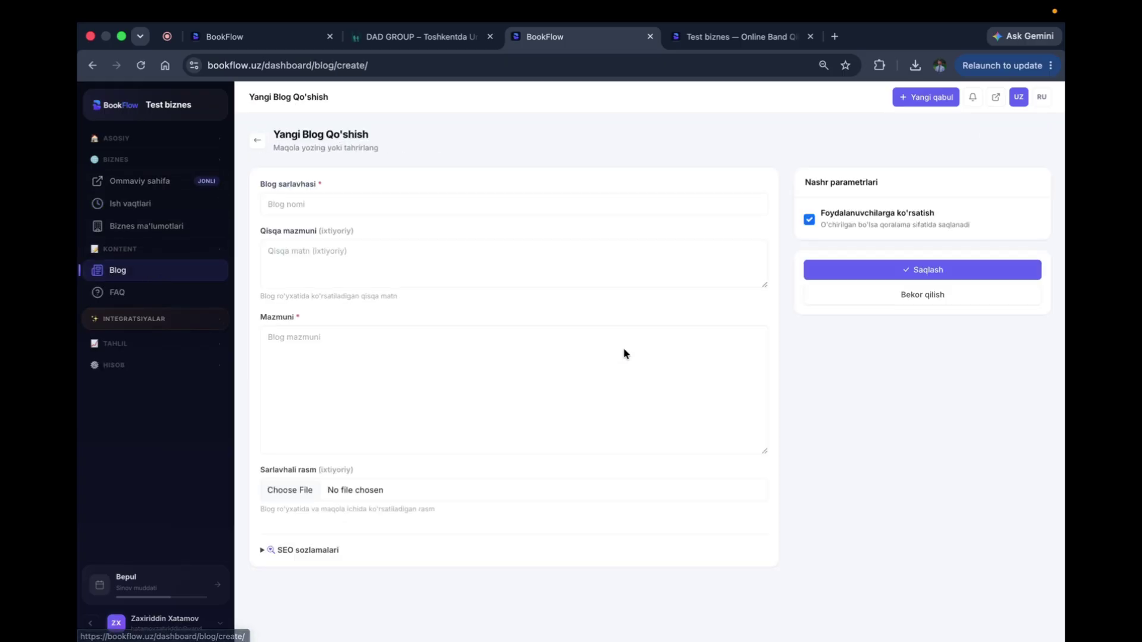
left_click(415, 200)
type("Sinov")
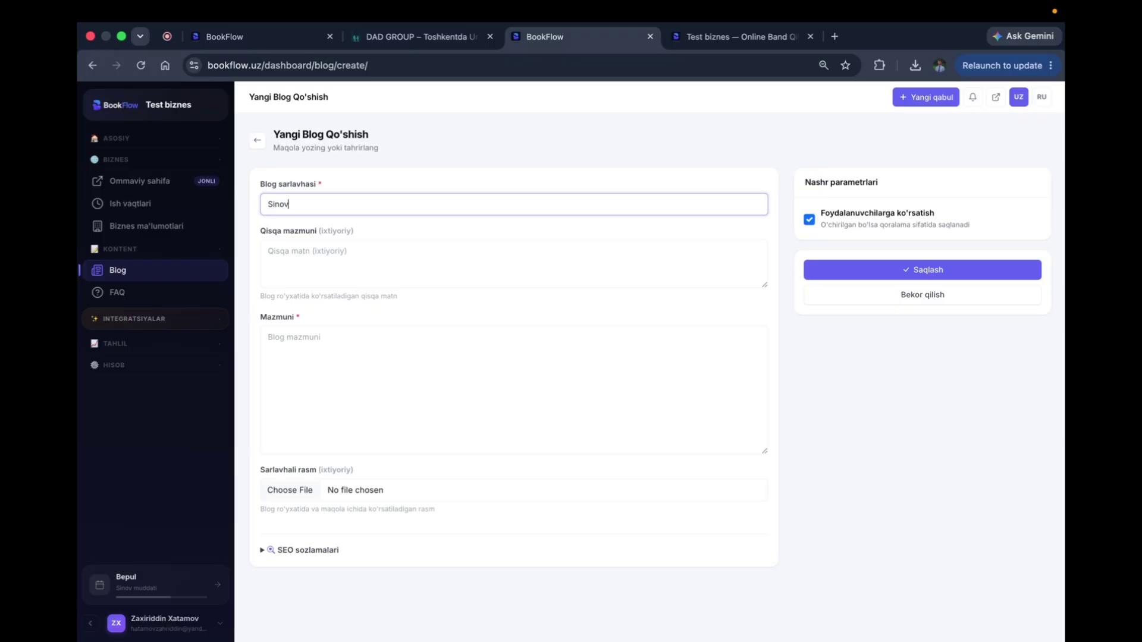
type(" blogi")
key("Tab")
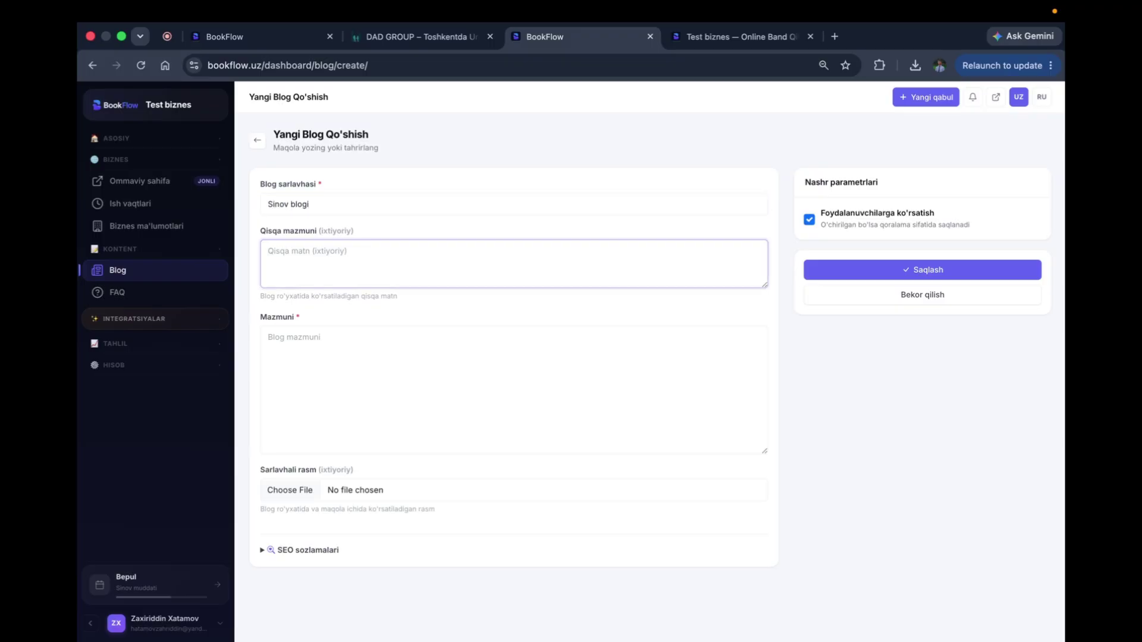
key("super+v")
left_click(372, 362)
key("super+v")
key("super+v")
key("super+v")
key("super+v")
key("super+v")
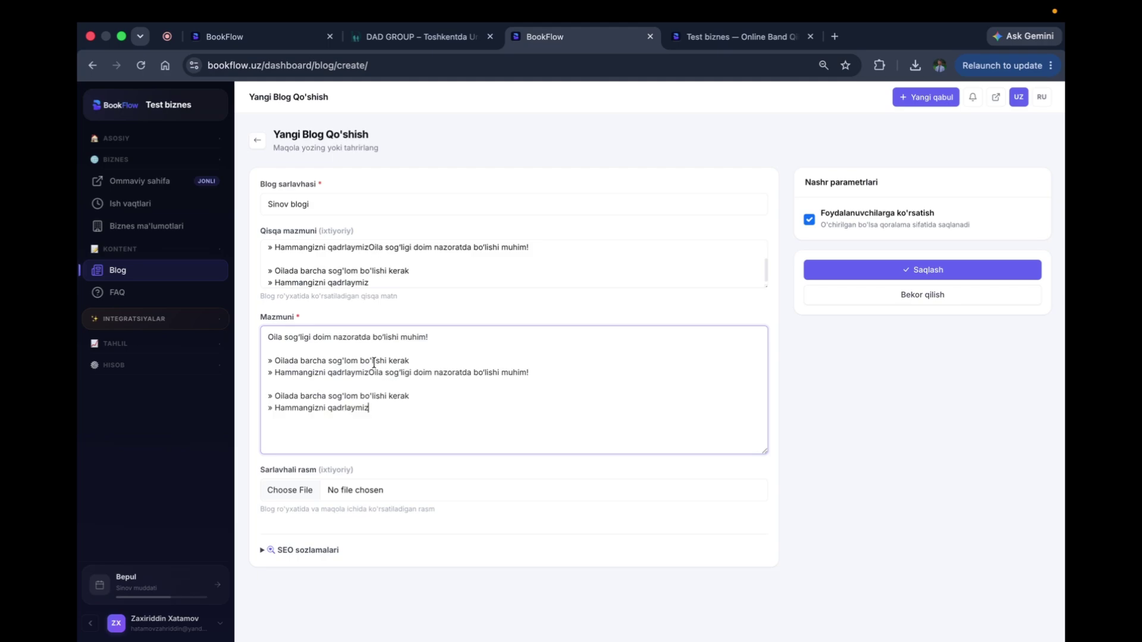
Step: Attach the generated image as the post's cover, check SEO settings, and save the post
left_click(289, 490)
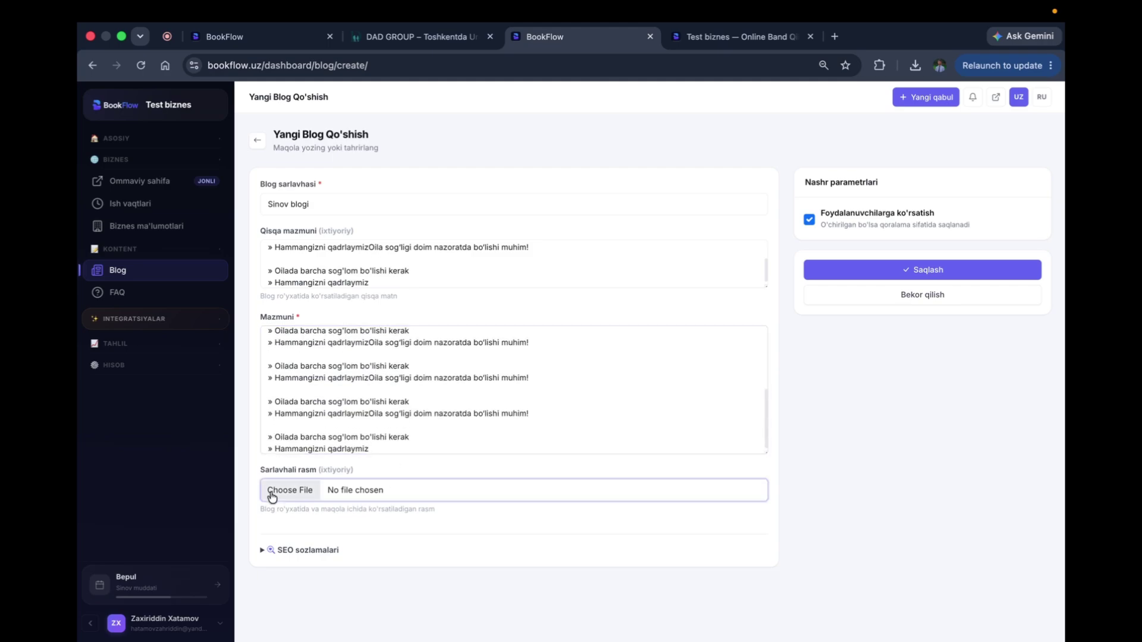
left_click(441, 337)
left_click(828, 492)
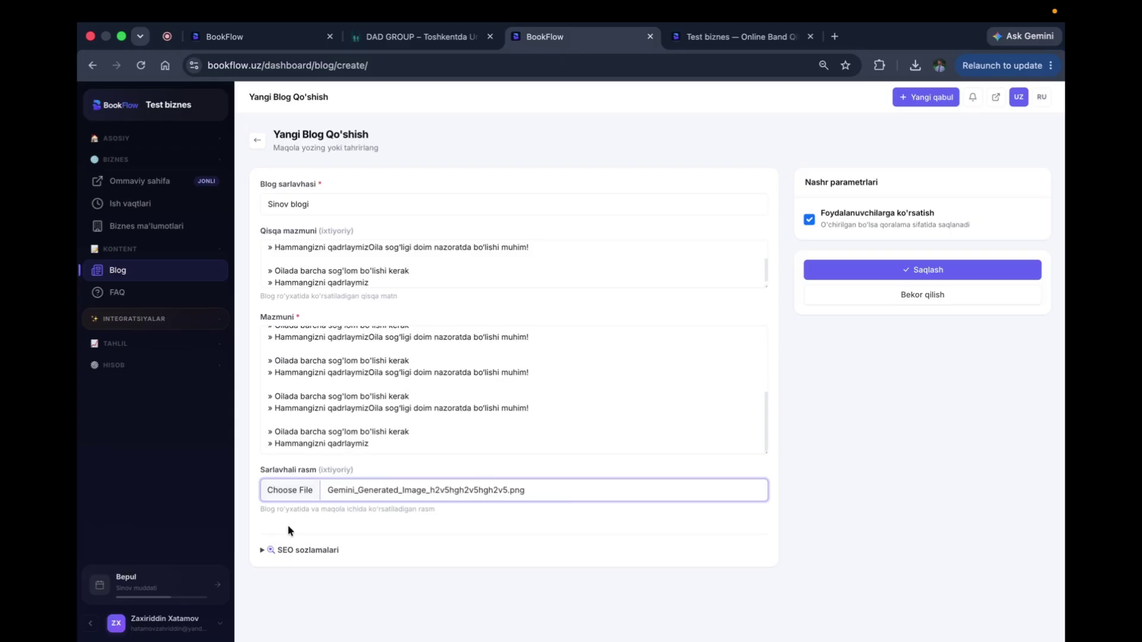
left_click(262, 550)
scroll(260, 548, "down", 2)
scroll(259, 549, "down", 1)
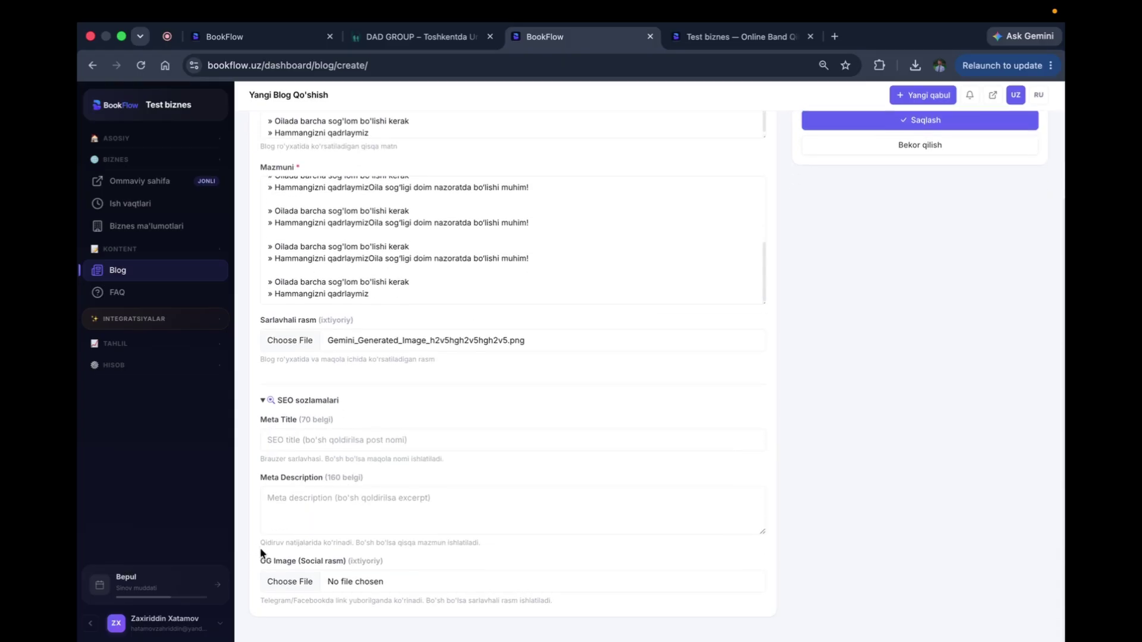
left_click(263, 404)
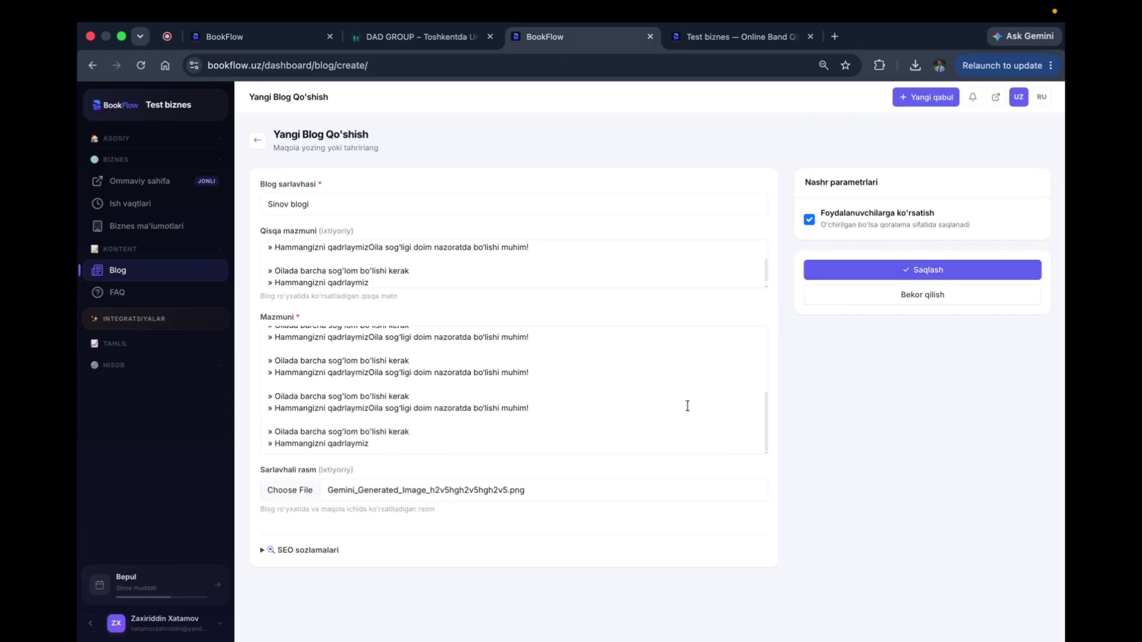
left_click(924, 273)
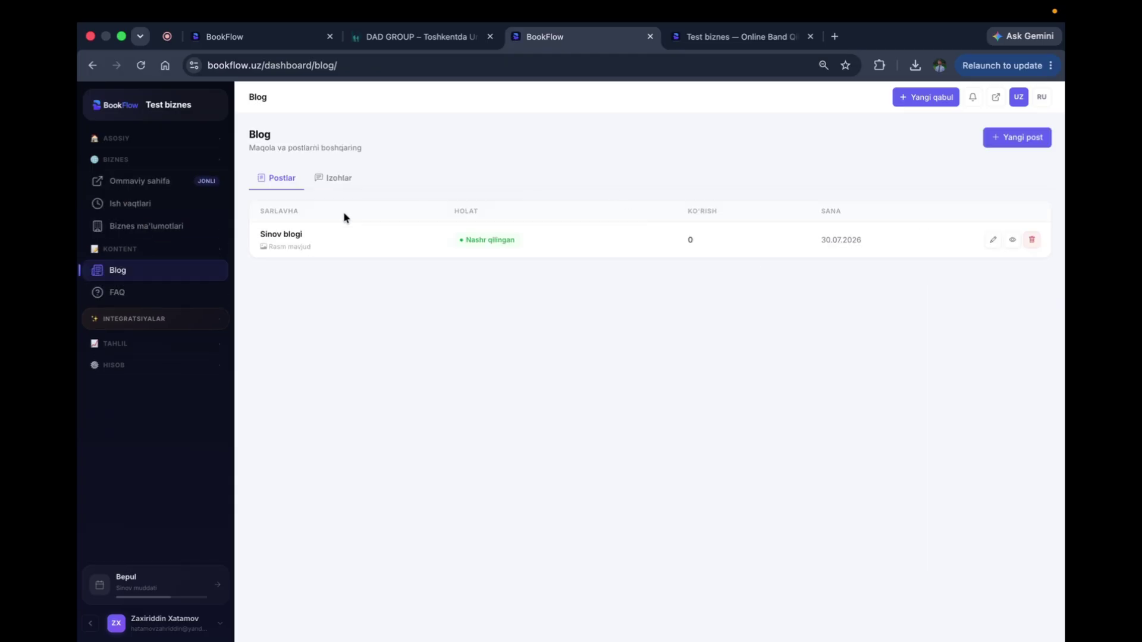
Step: Add the FAQ 'clinika qabul pullimi' with answer 'yo'q ko'rik tekin' and save it
left_click(118, 296)
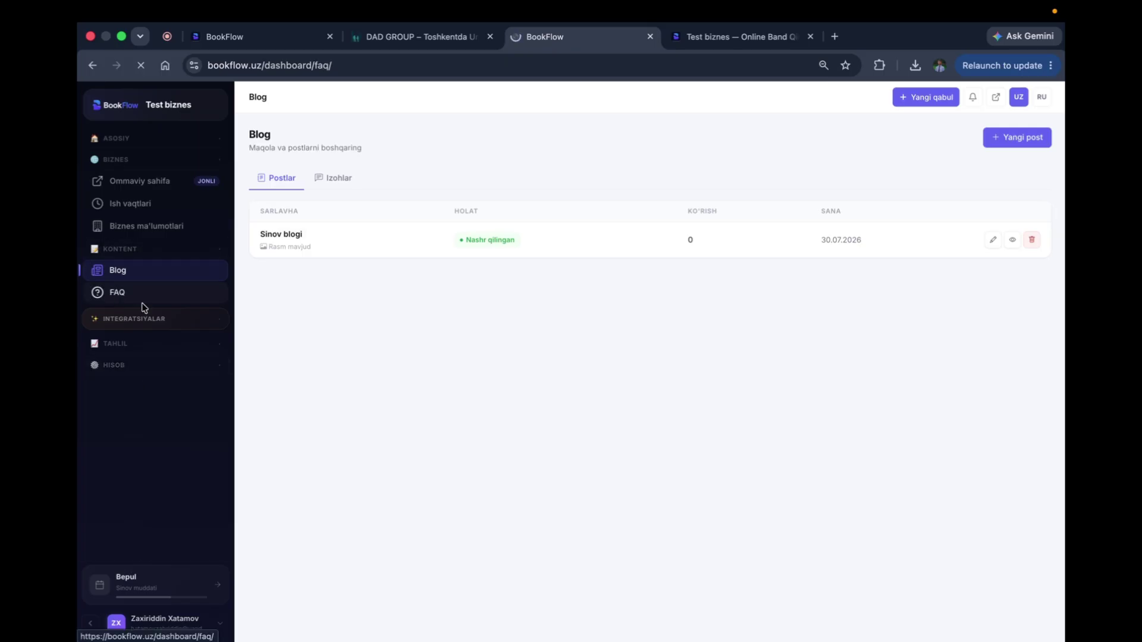
left_click(508, 314)
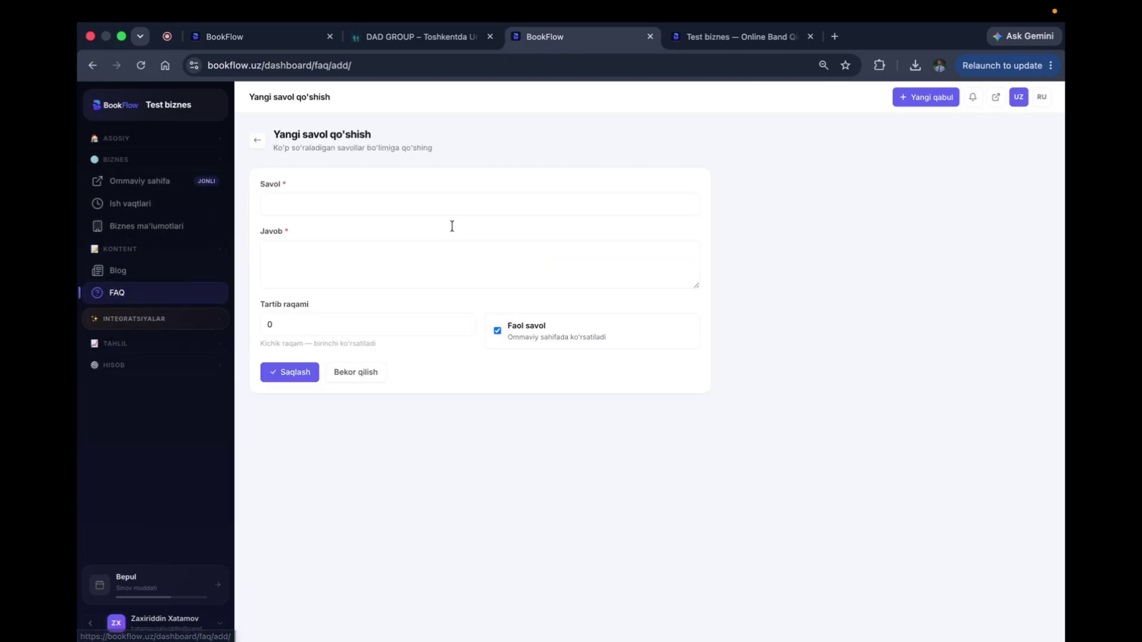
left_click(389, 202)
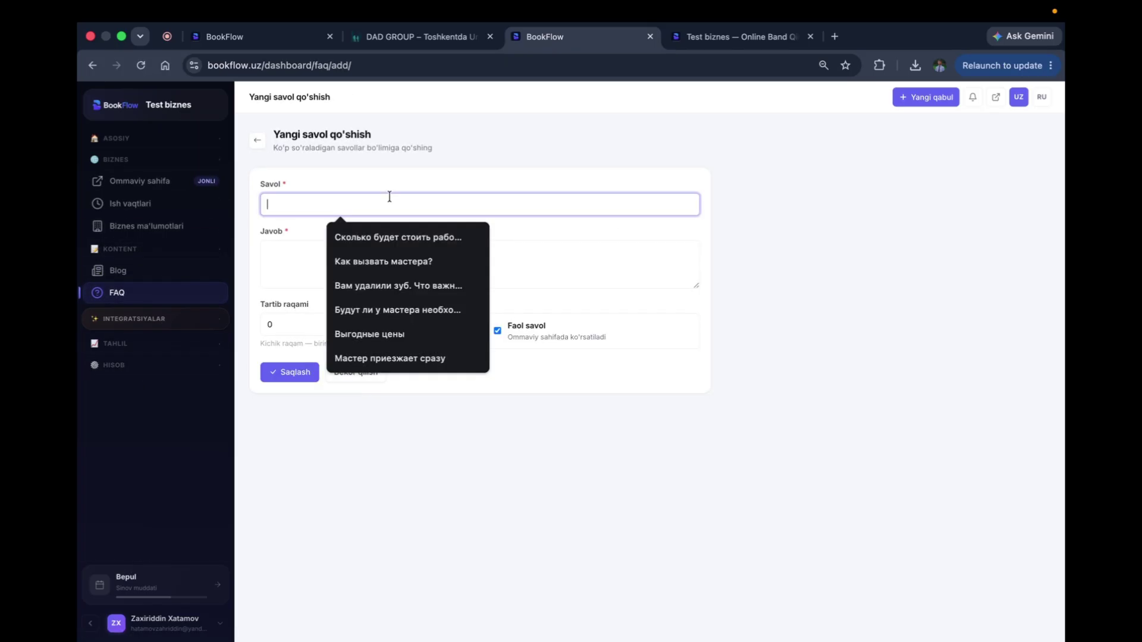
type("clinik")
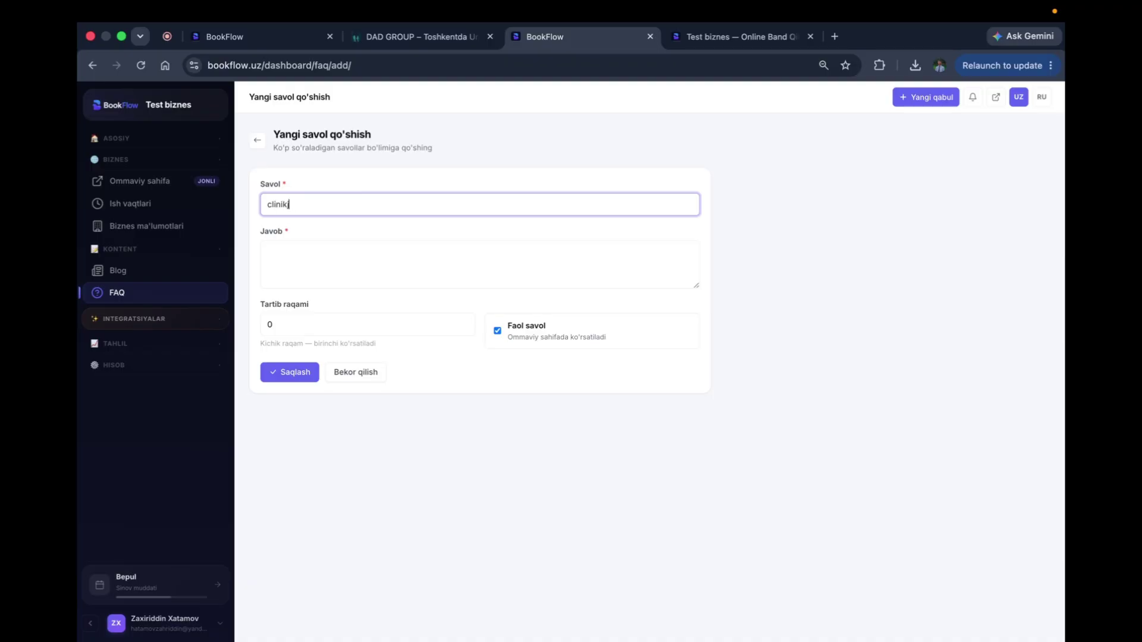
type("a qabul pullimi")
left_click(267, 251)
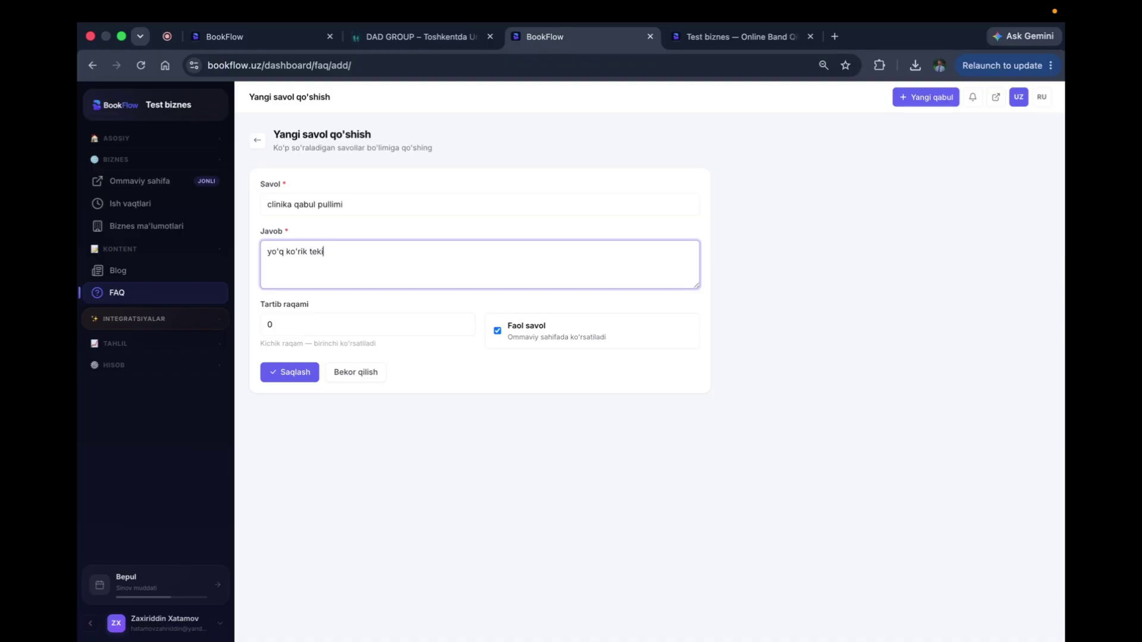
left_click(297, 372)
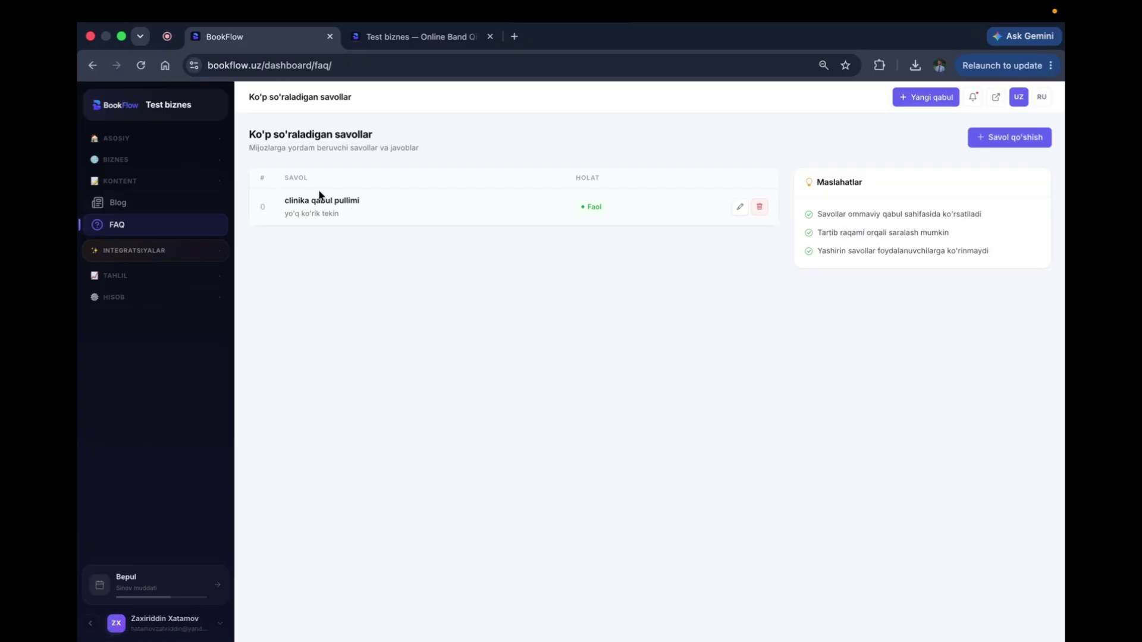
Step: Collapse the content section, expand ASOSIY, and go to the empty Services page
left_click(118, 206)
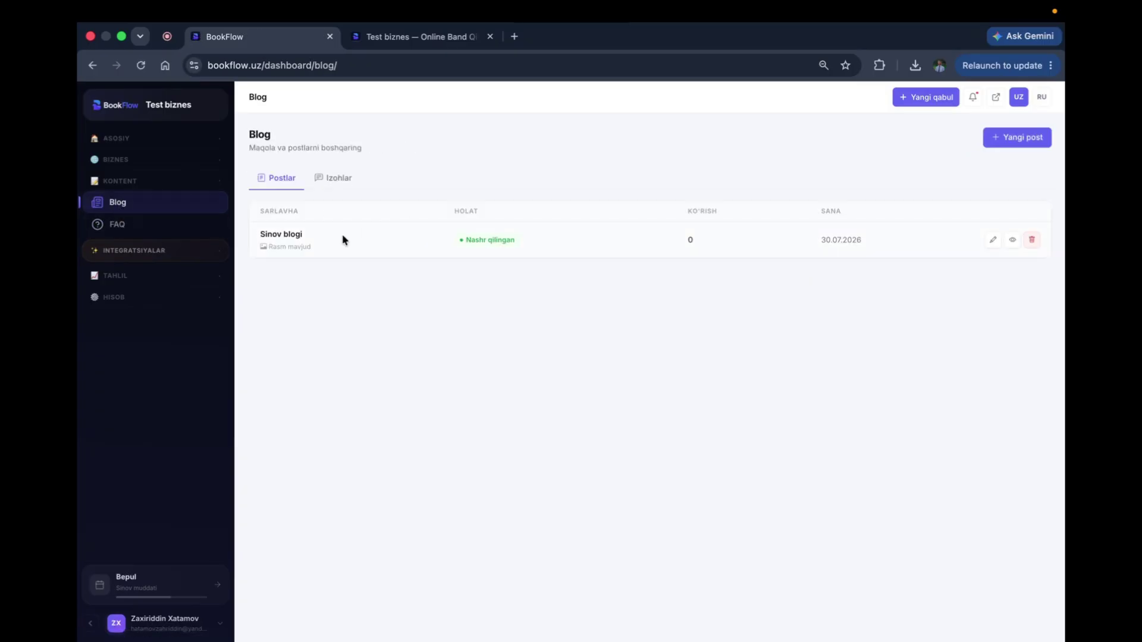
left_click(116, 183)
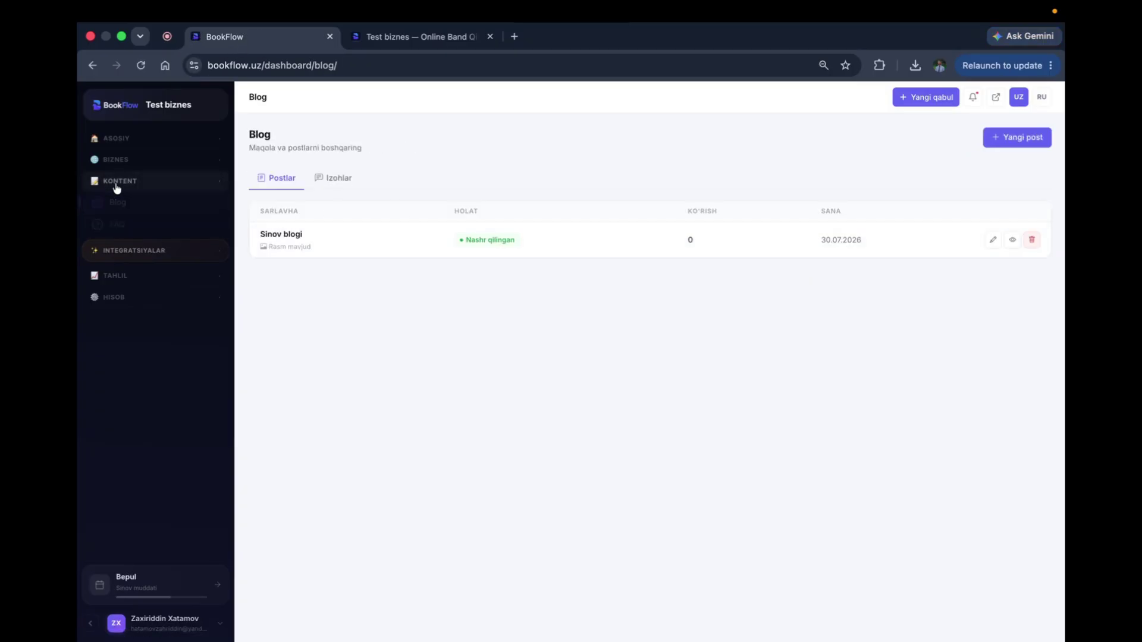
left_click(117, 140)
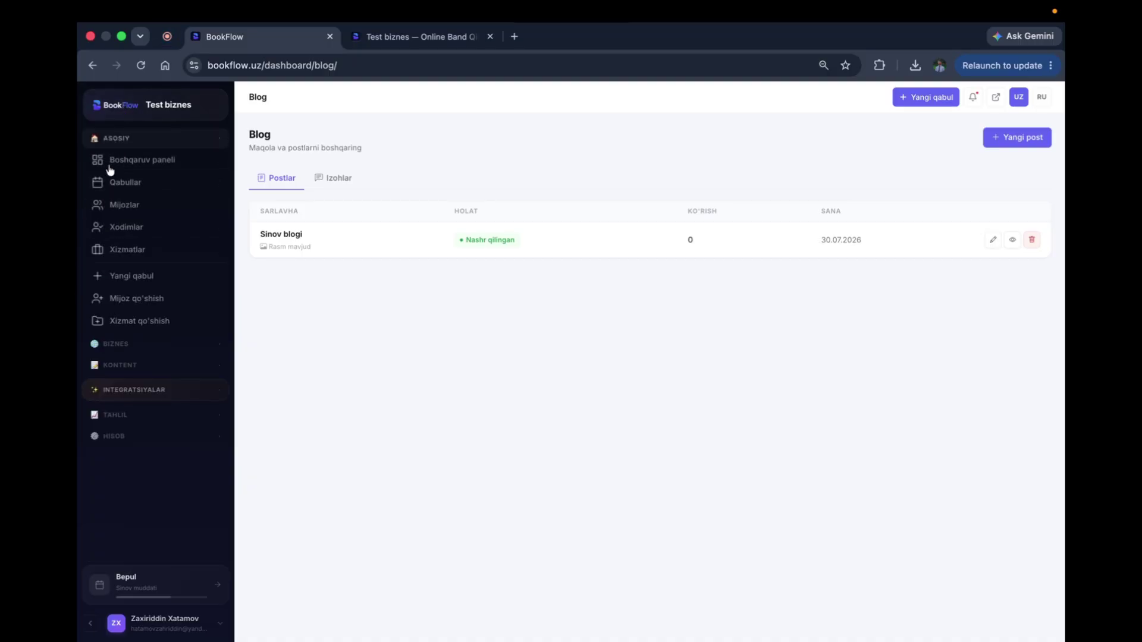
left_click(98, 255)
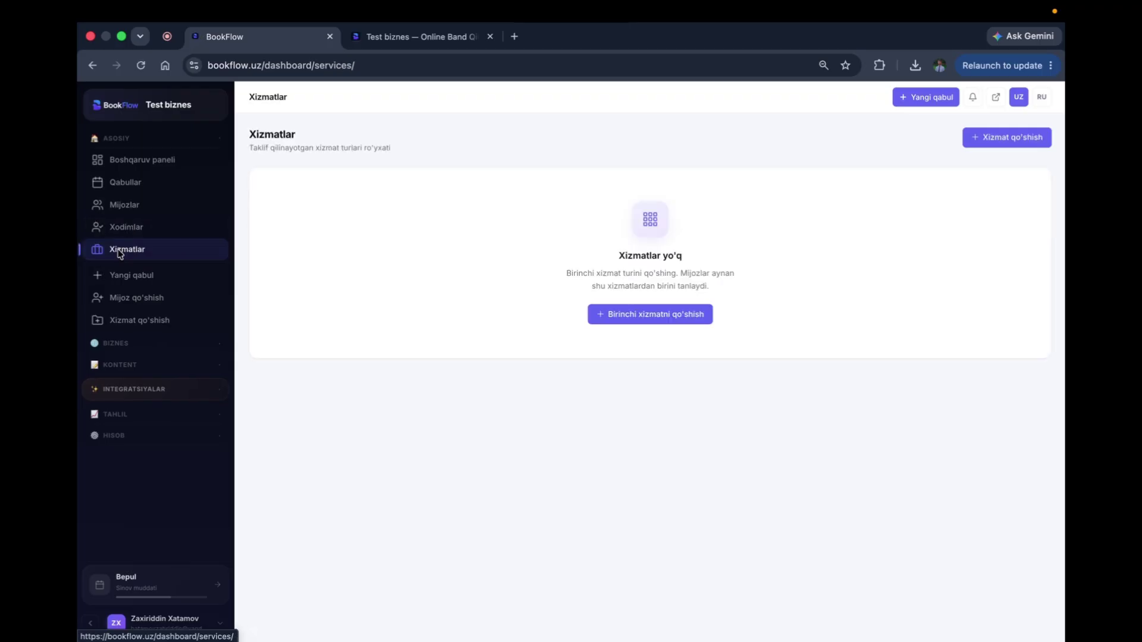
Step: Create a service named 'implant qo'yish' with a one-line pasted description
left_click(623, 315)
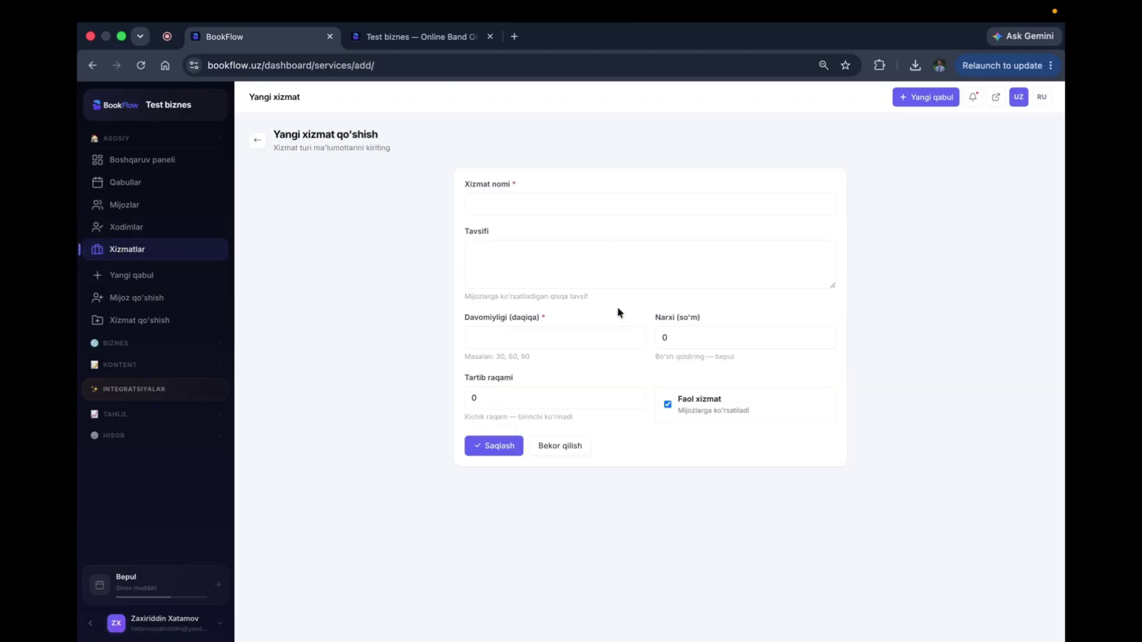
left_click(569, 205)
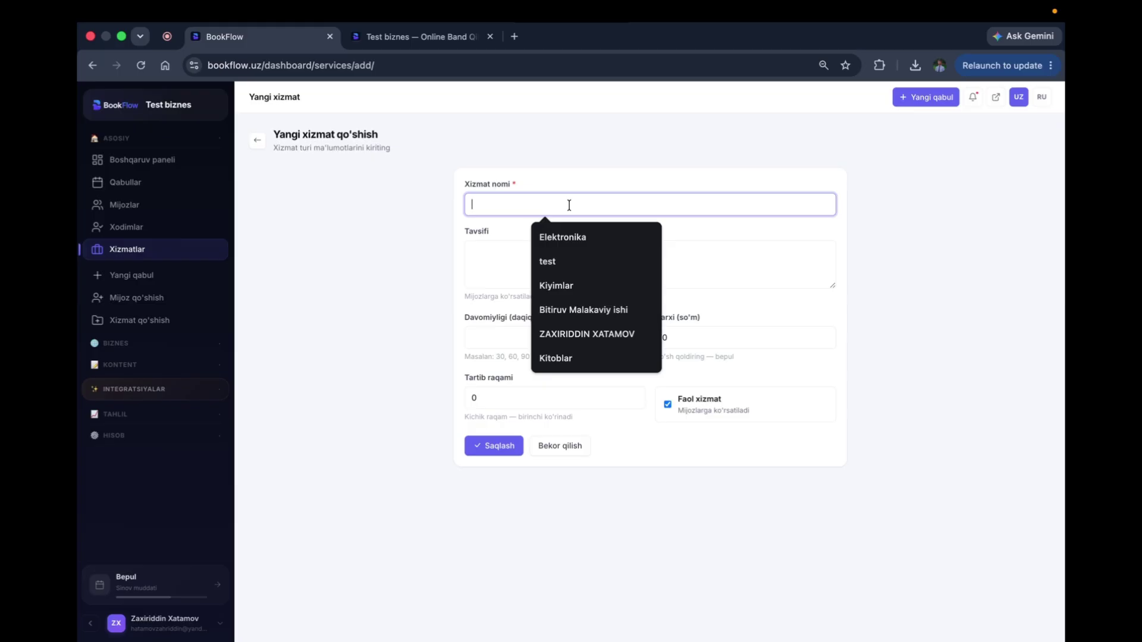
type("Im")
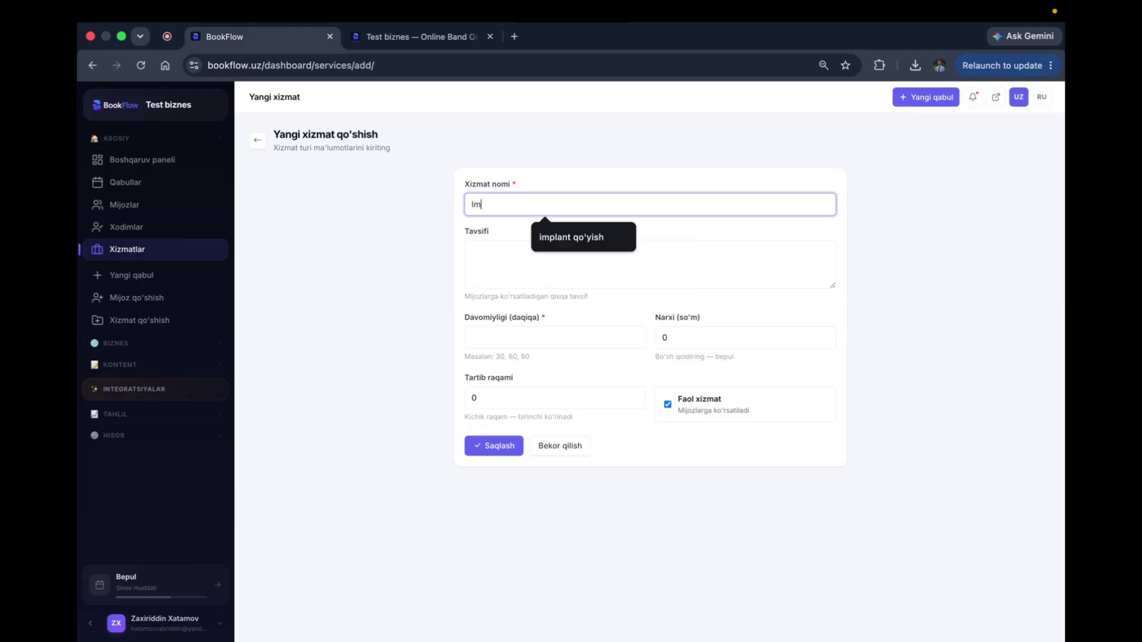
left_click(586, 237)
left_click(516, 272)
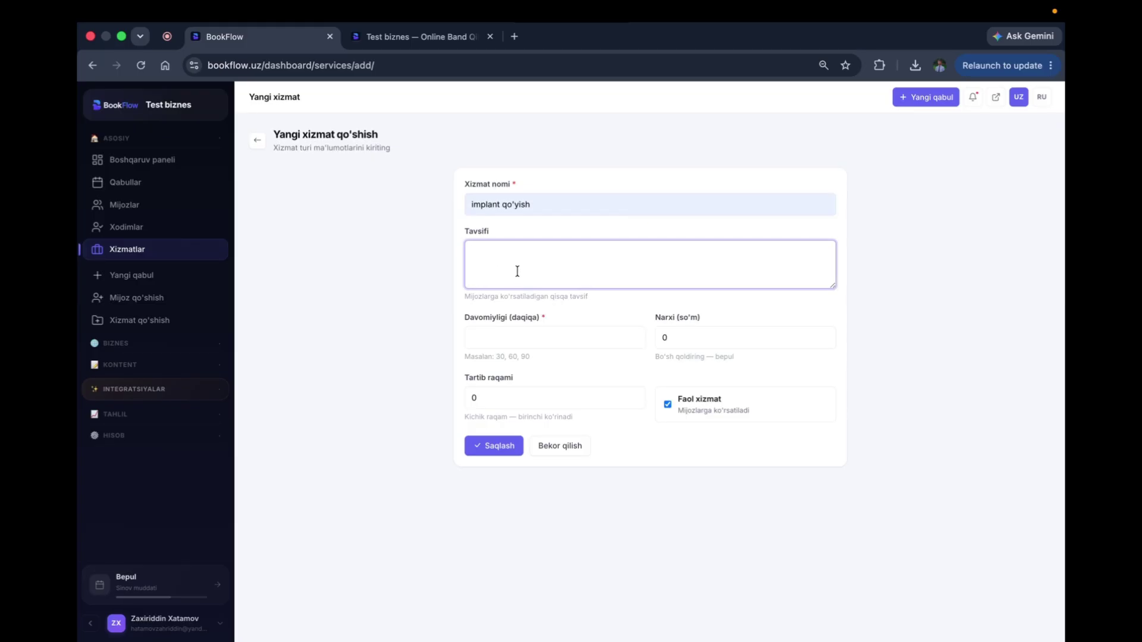
type("Oila sog'ligi doim nazoratda bo'lishi muhim!  » Oilada barcha sog'lom bo'lishi kerak » Hammangizni qadrlaymiz")
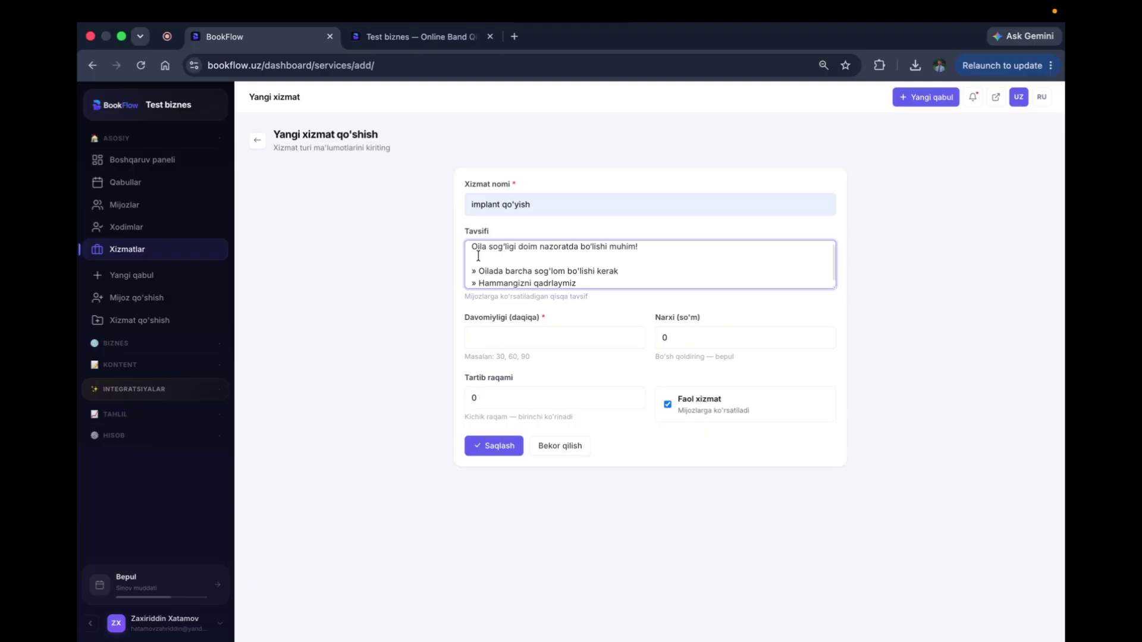
left_click_drag(479, 258, 558, 301)
key("BackSpace")
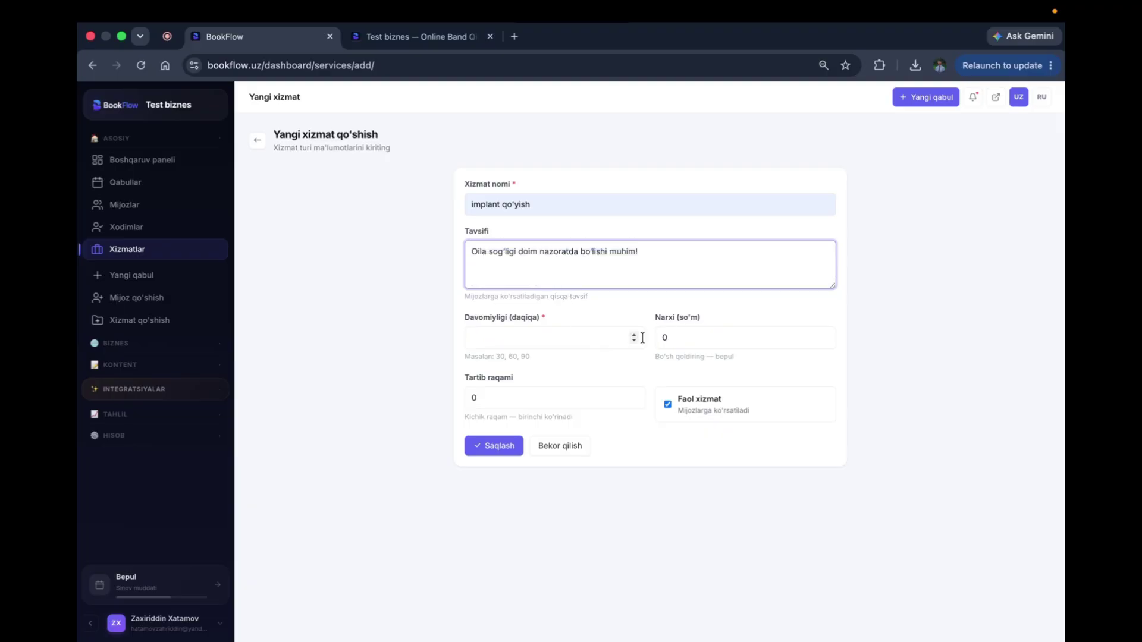
Step: Set the service duration to 30 minutes and price to 3000000 so'm, and save it
left_click(496, 335)
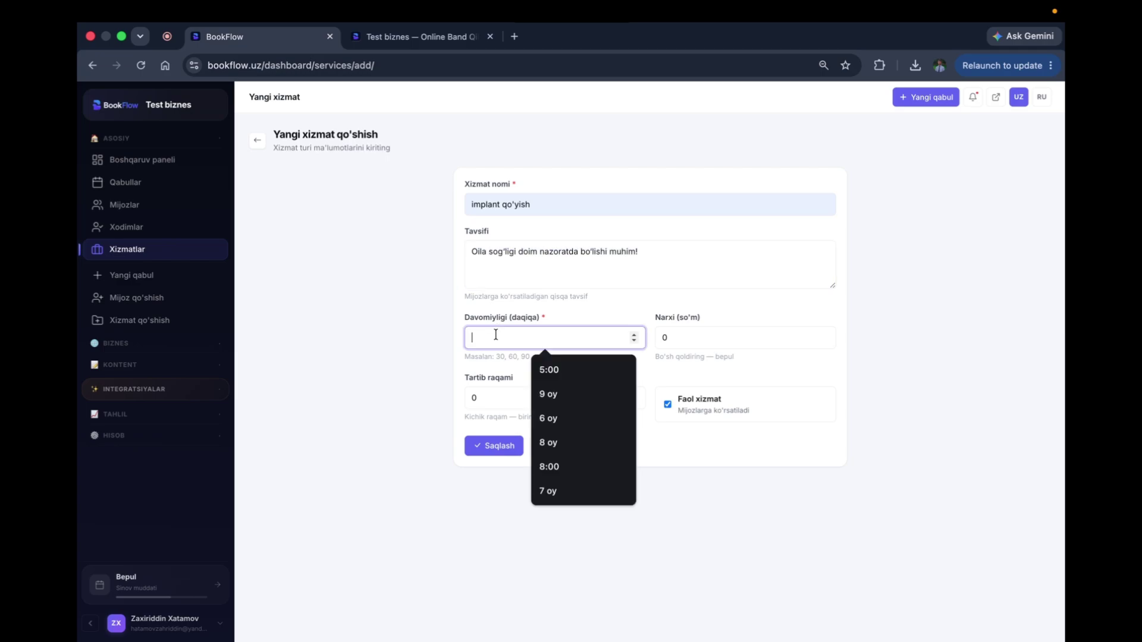
type("30")
key("Tab")
type("300")
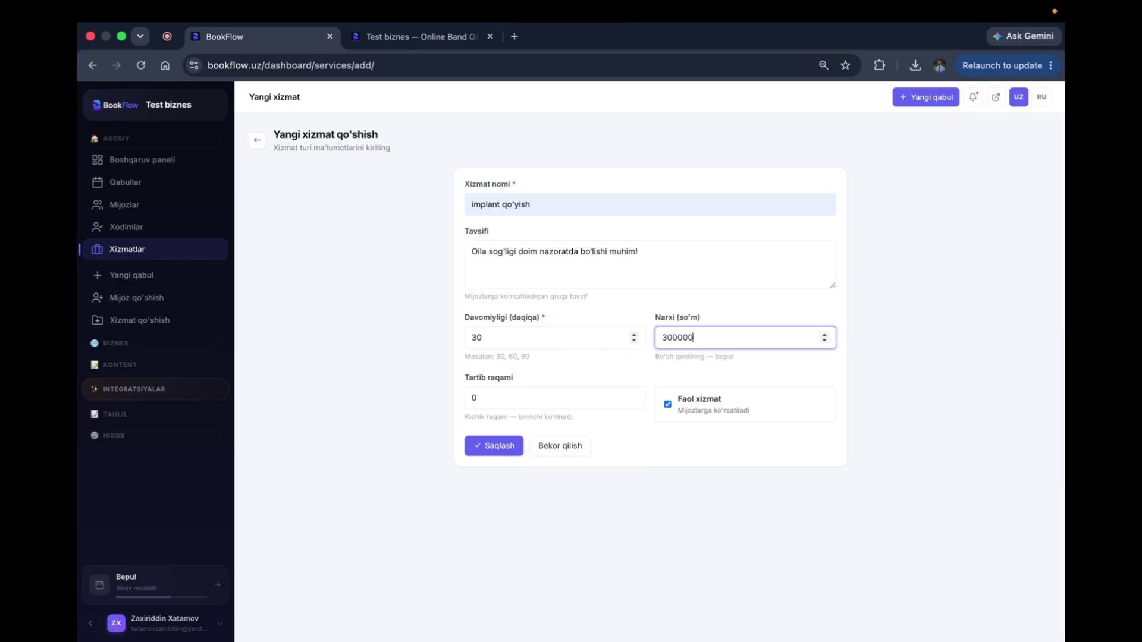
left_click(491, 446)
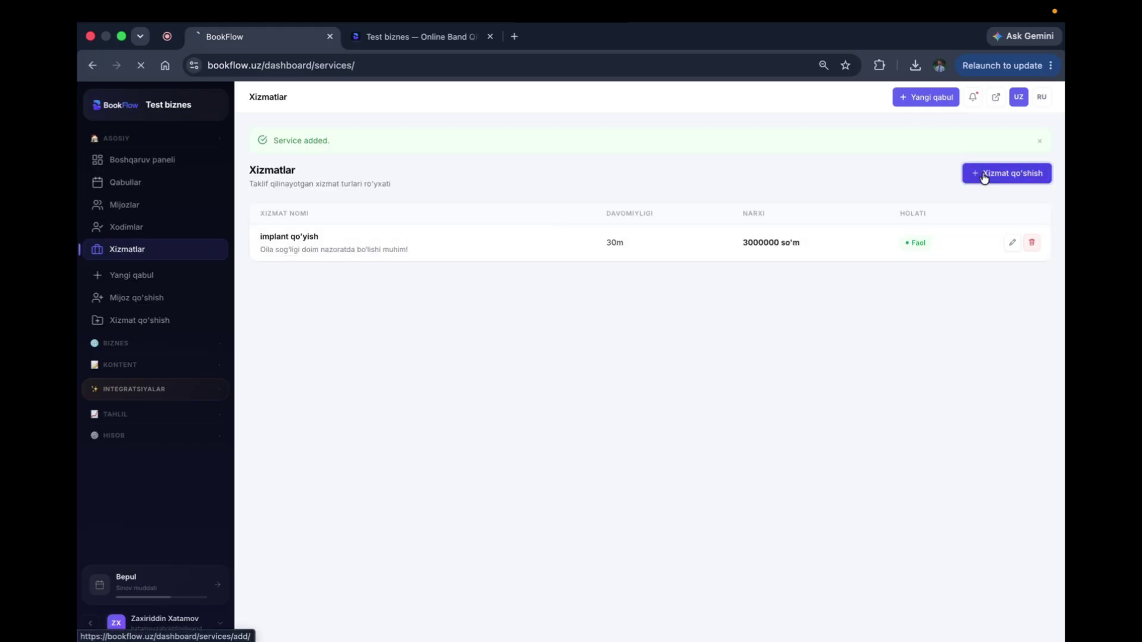
left_click(982, 173)
Step: Name the second service 'breket qo'yish' from the suggestion
left_click(516, 197)
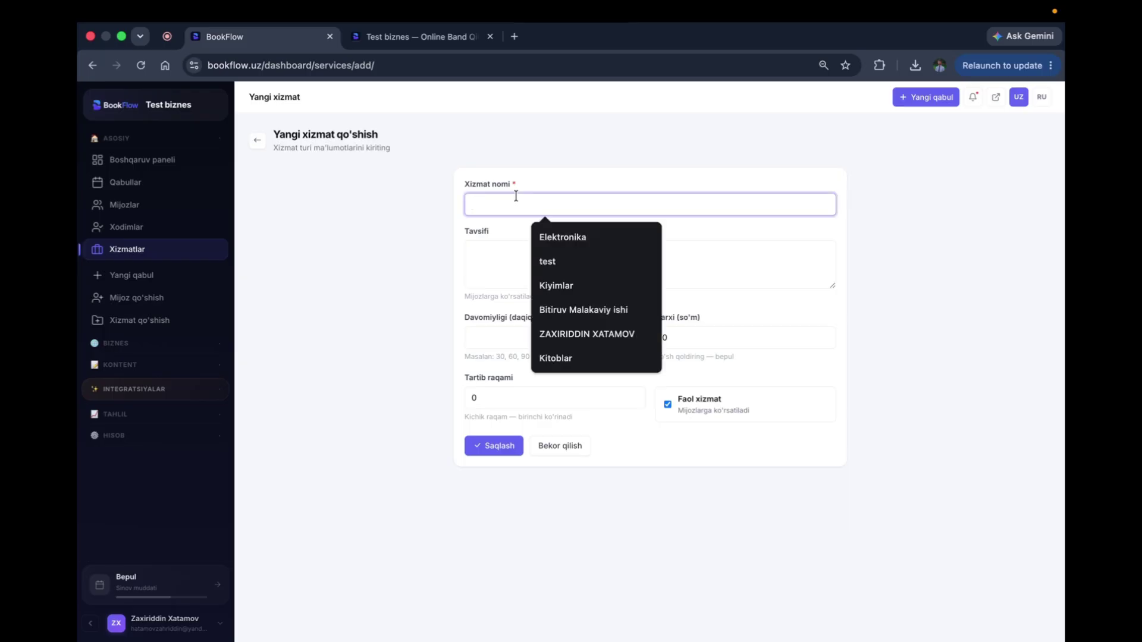
type("breke")
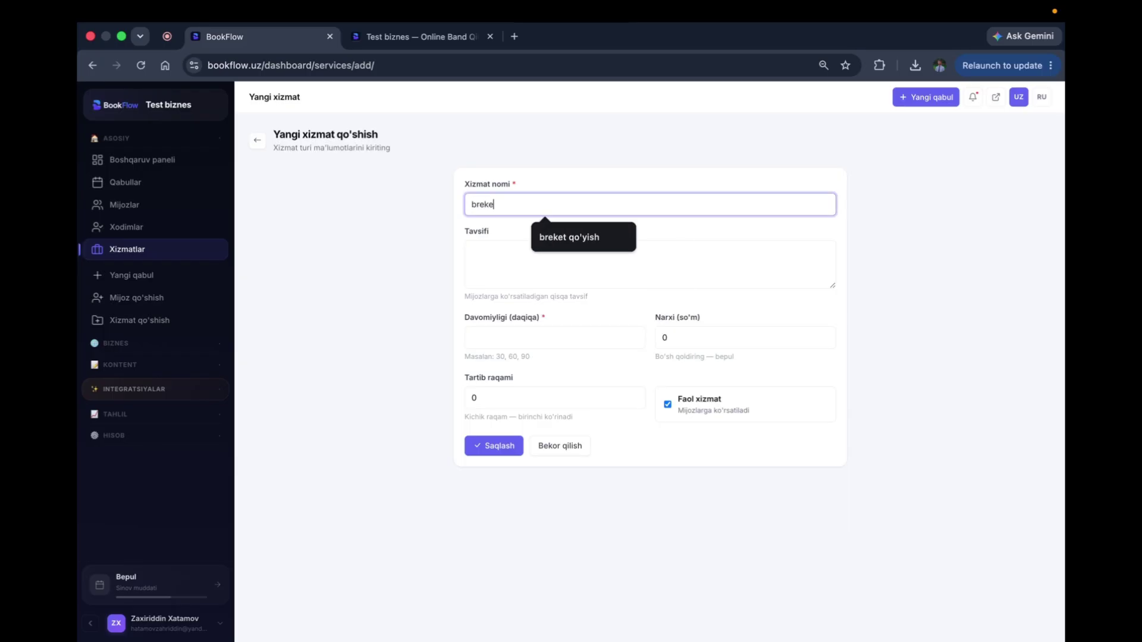
type("t")
left_click(580, 238)
left_click(502, 262)
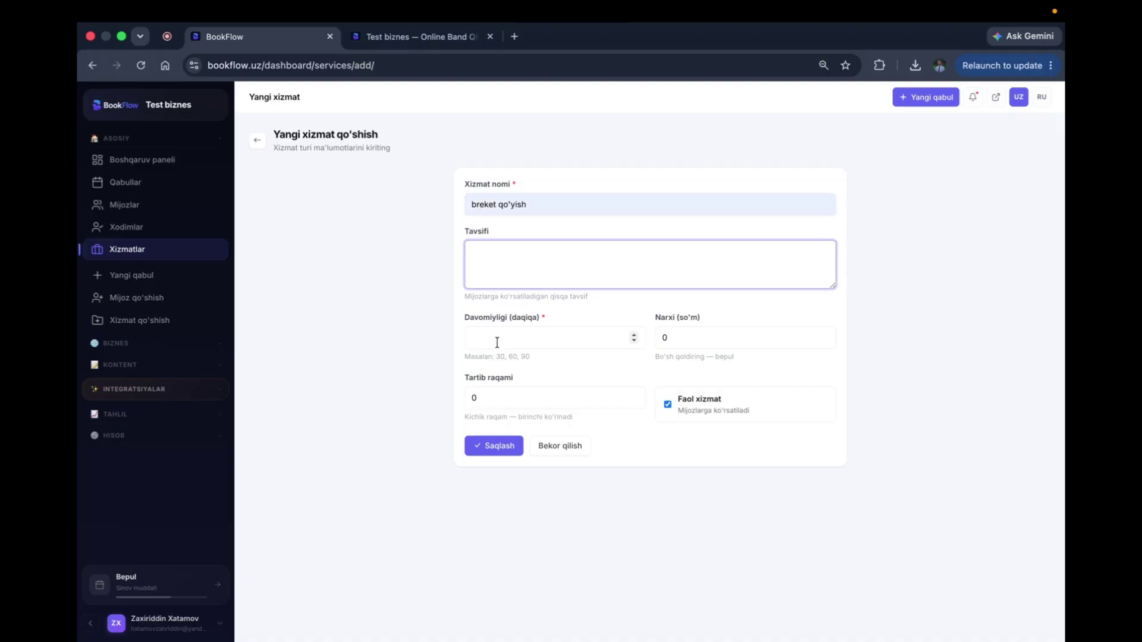
left_click(497, 343)
left_click(490, 267)
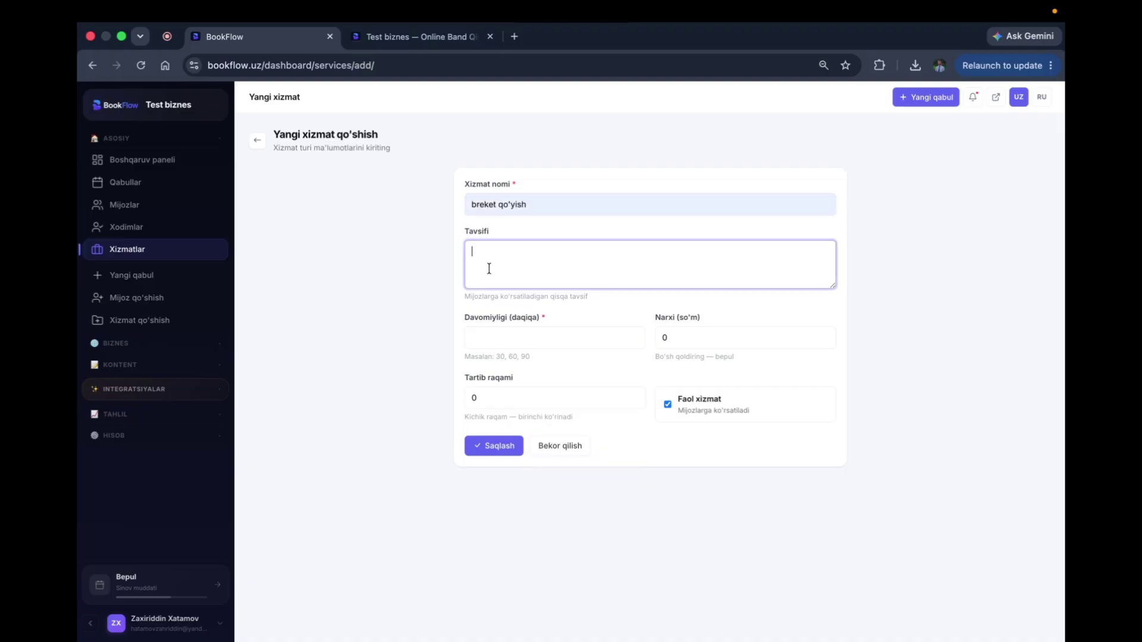
left_click(496, 332)
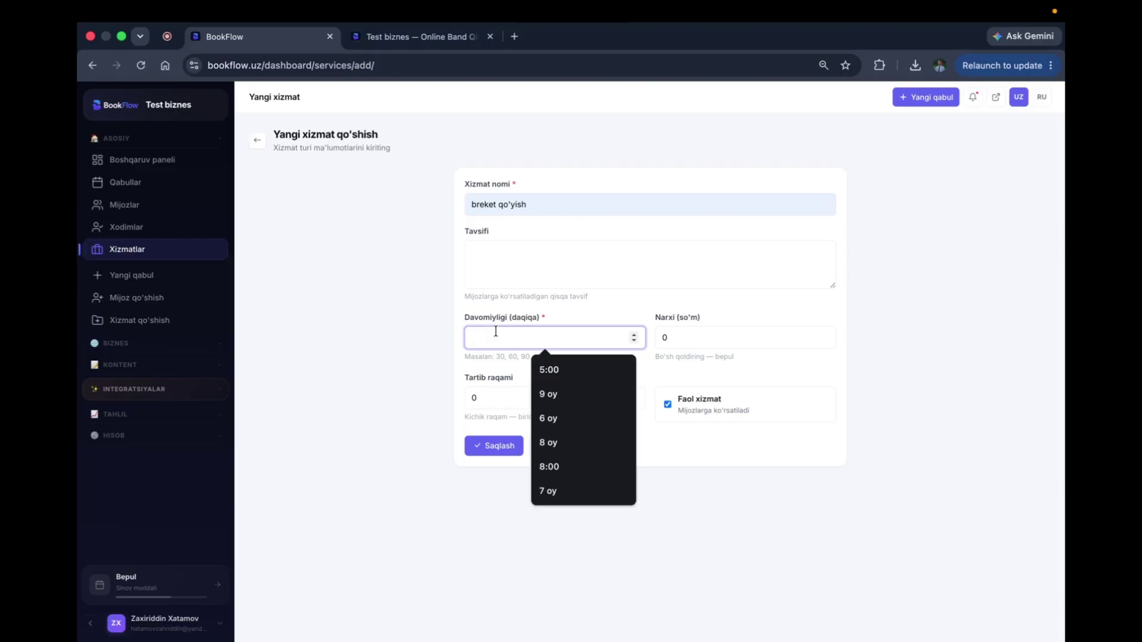
Step: Set duration 60 minutes and price 5000000 so'm, paste the description, and save
type("60")
key("Tab")
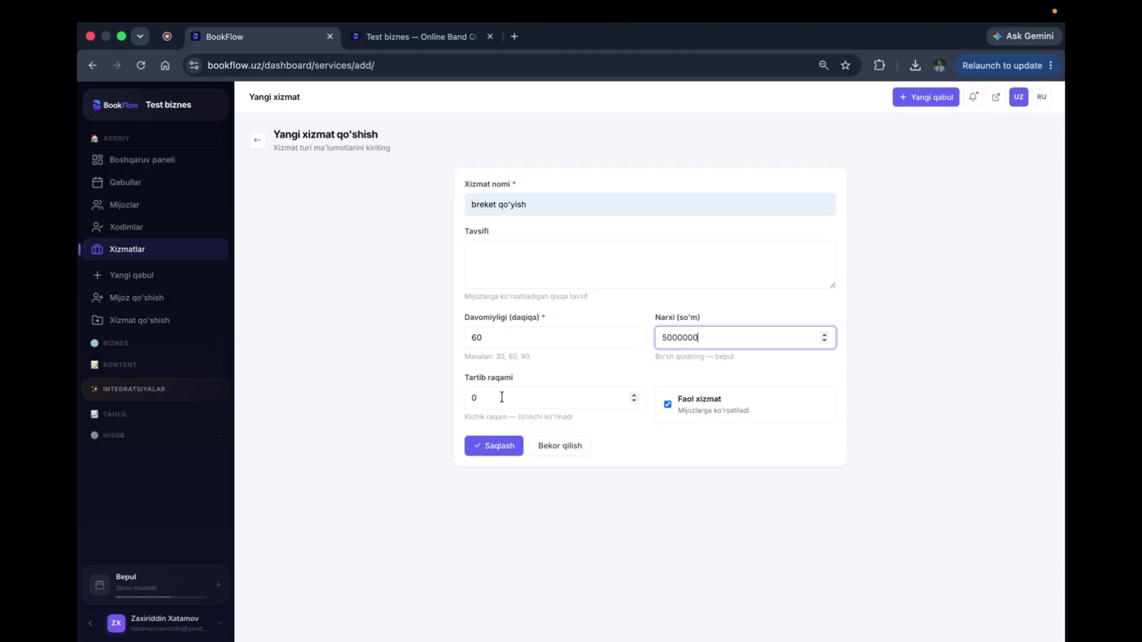
left_click(516, 245)
type("Oila sog'lig'i doim nazoratda bo'lishi muhim!  » Oilada barcha sog'lom bo'lishi kerak » Hammangizni qadrlaymiz")
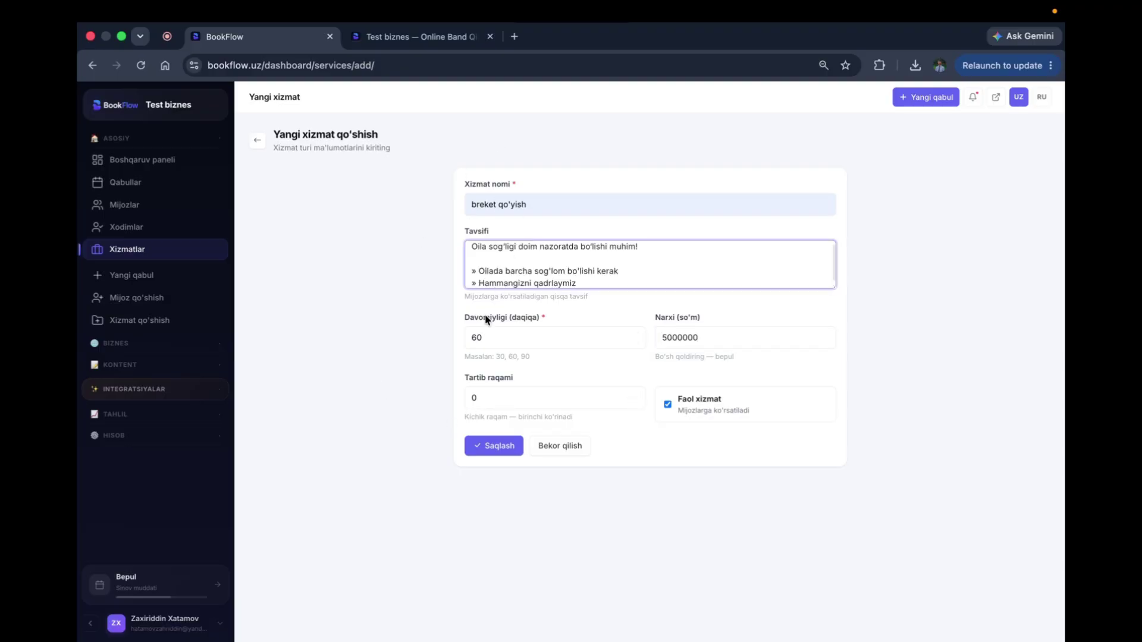
left_click(509, 445)
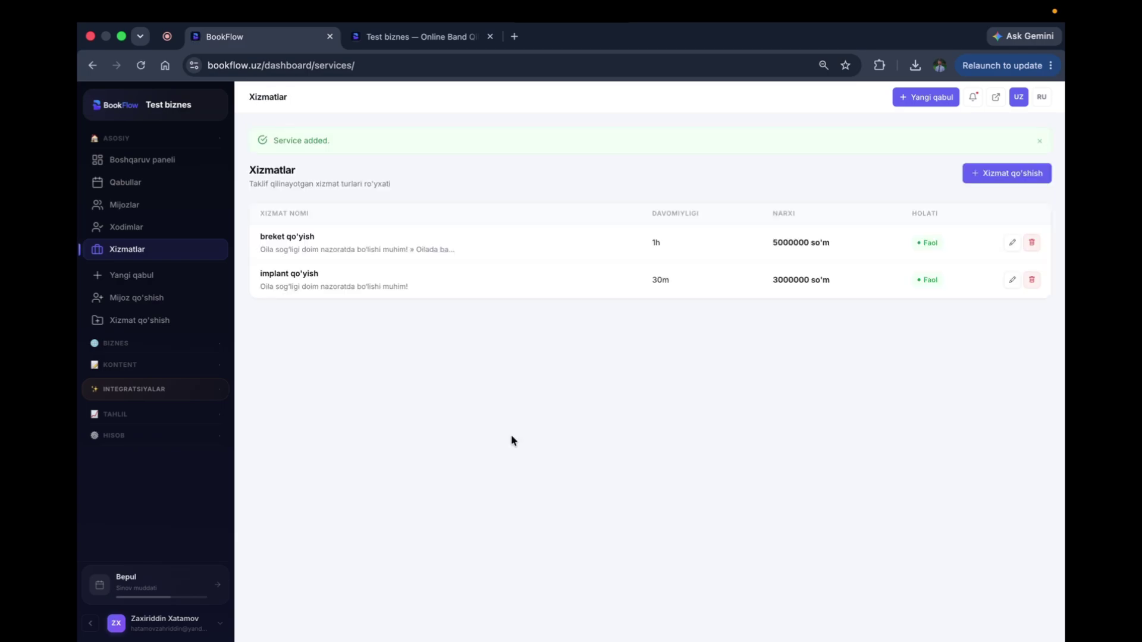
left_click(105, 227)
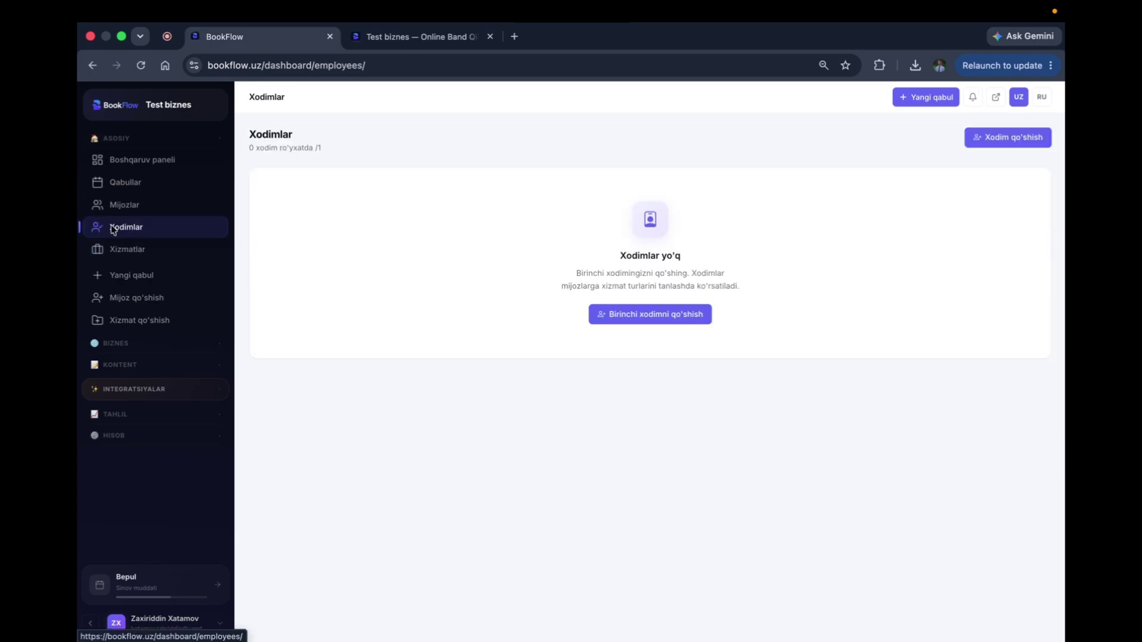
Step: Add a staff member with their full name and the job title Stamatolog
left_click(677, 314)
left_click(486, 235)
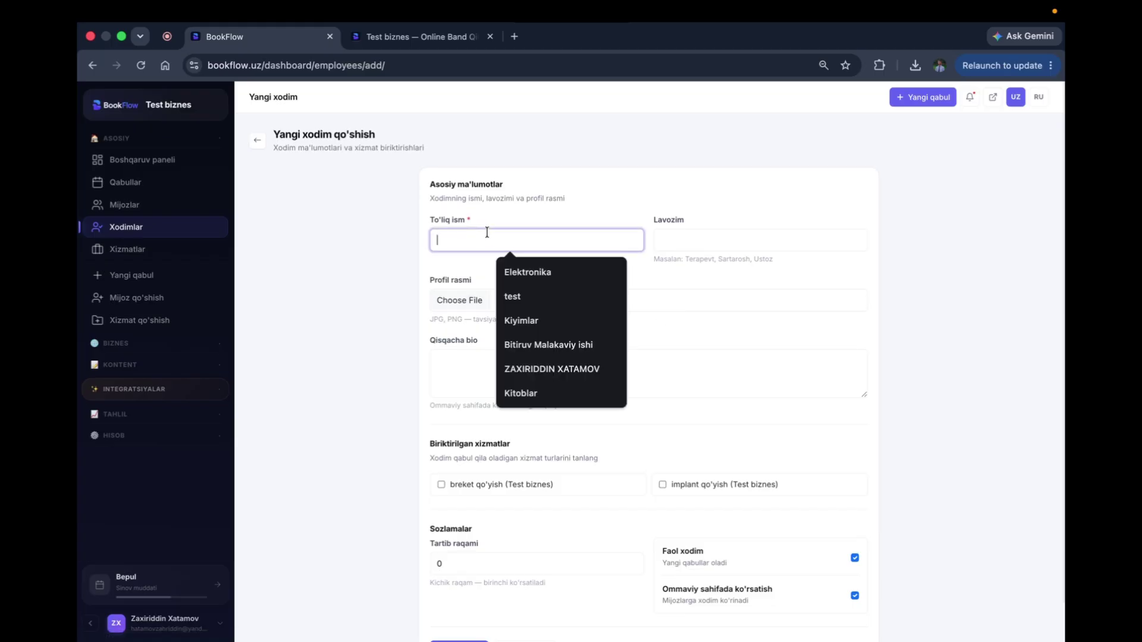
type("Aliyeb")
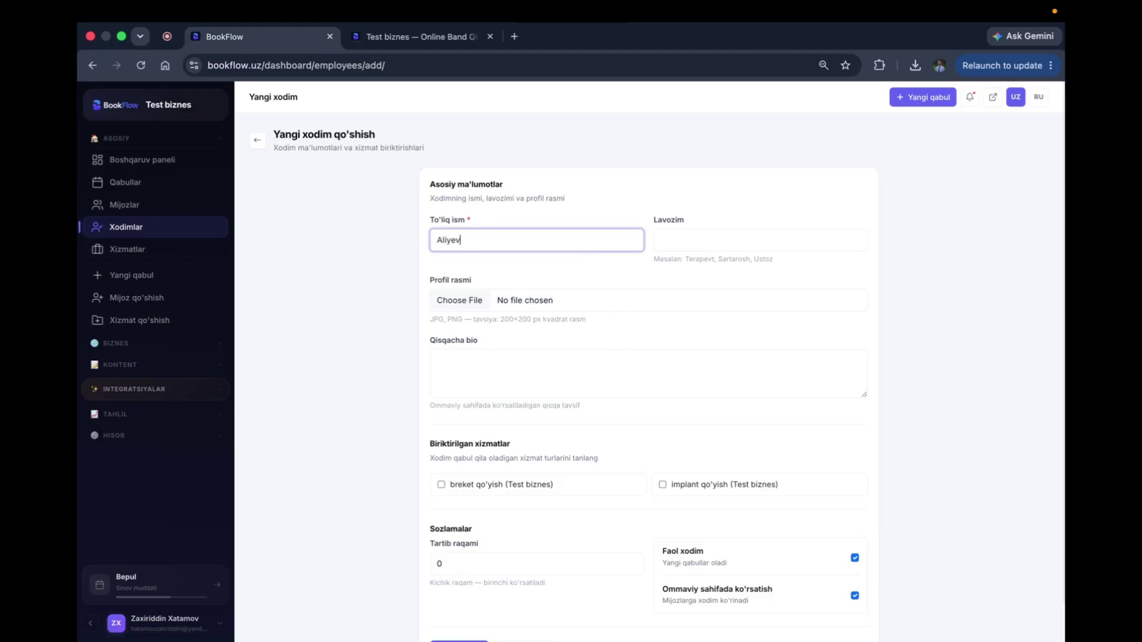
key("Tab")
type("Stamato")
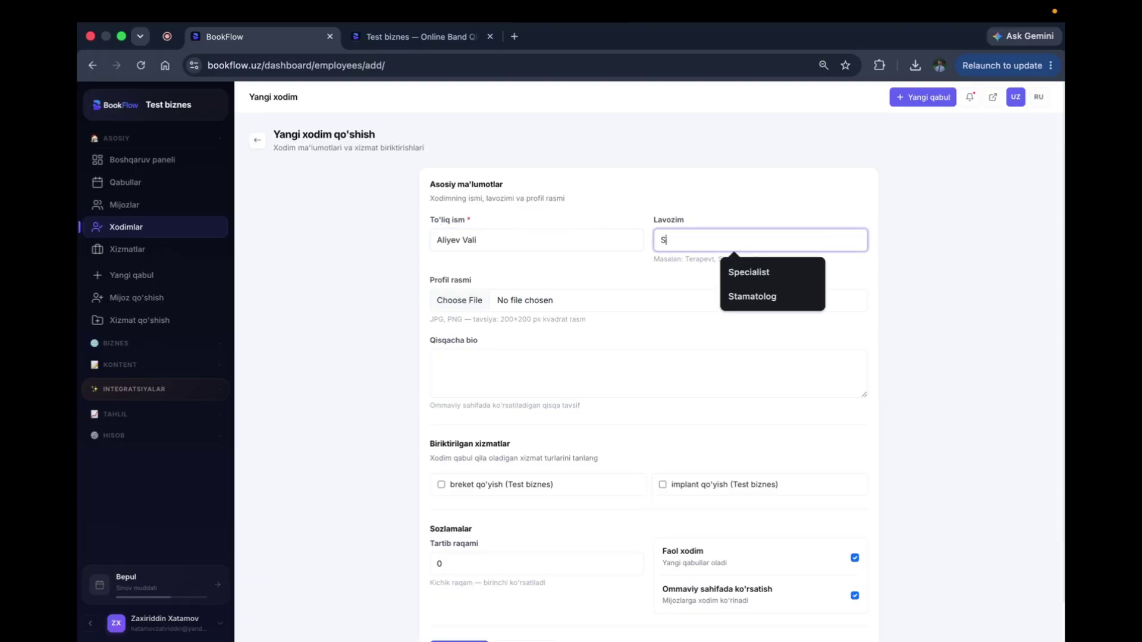
left_click(767, 274)
Step: Give them the BookFlow image as profile picture, a short bio, the services, and save
left_click(537, 303)
scroll(441, 324, "down", 2)
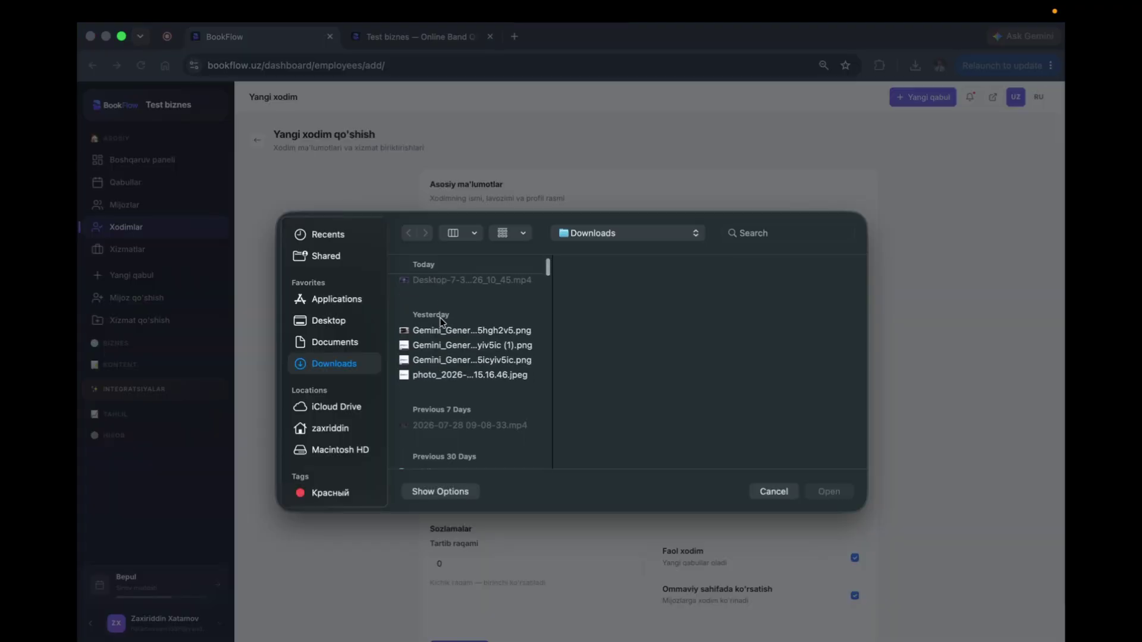
double_click(421, 341)
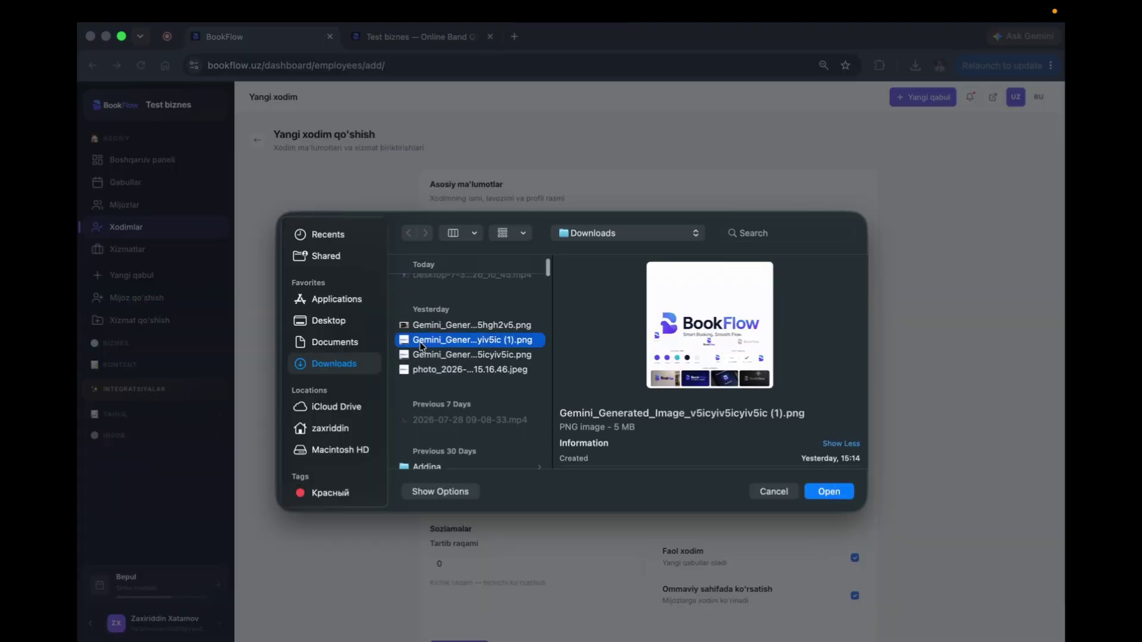
scroll(534, 327, "down", 2)
left_click(502, 332)
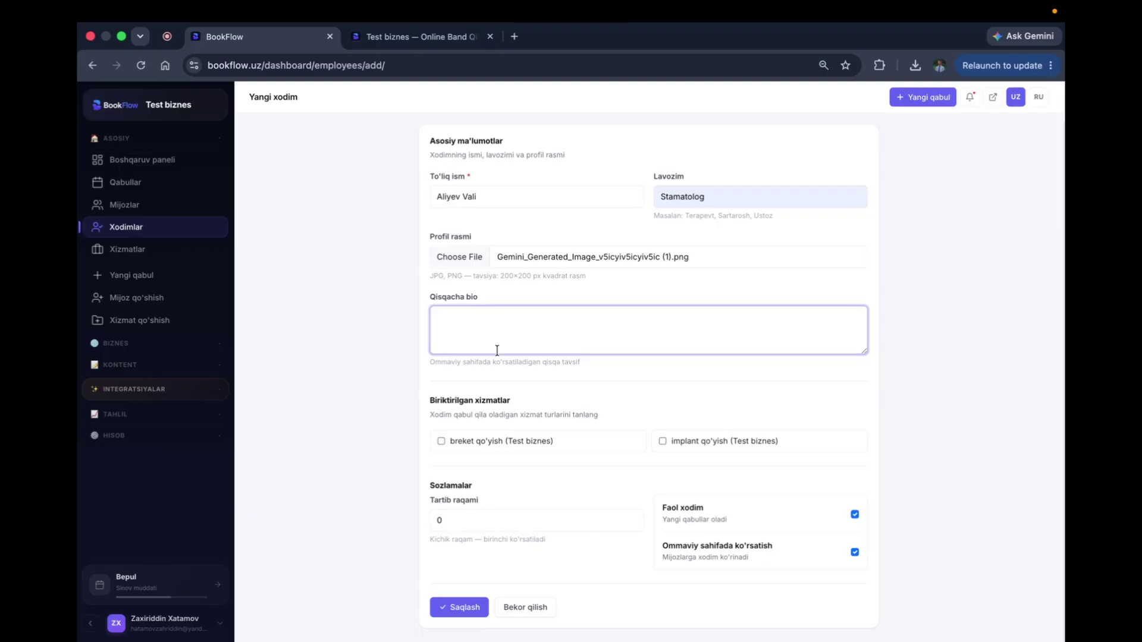
type("yaxshi")
type("mu da o'q")
type("igan ....")
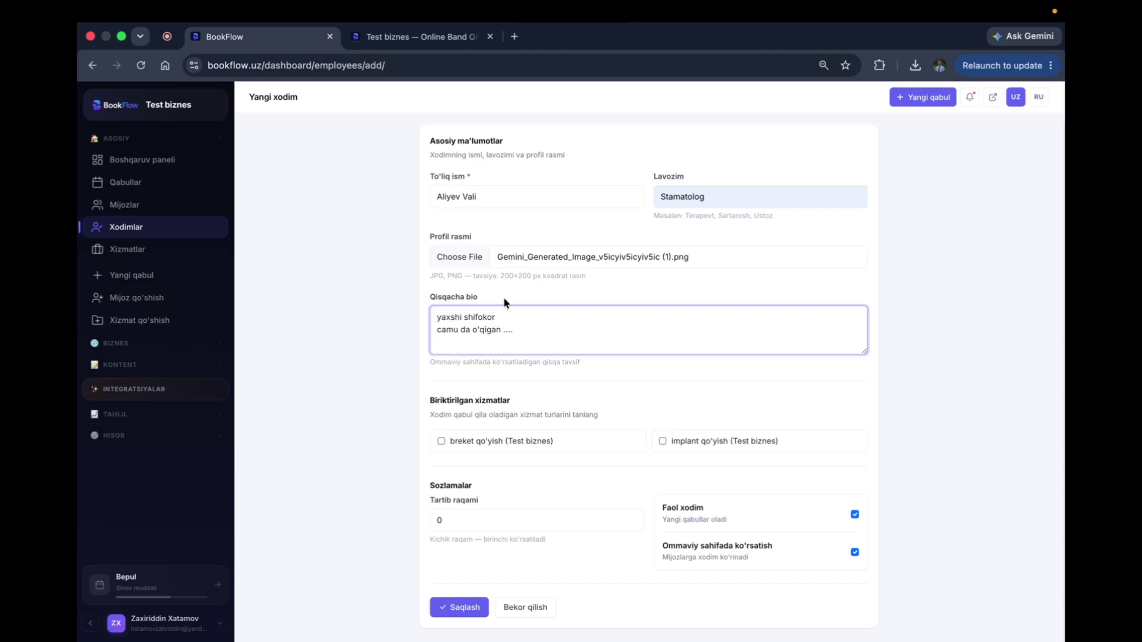
left_click(441, 441)
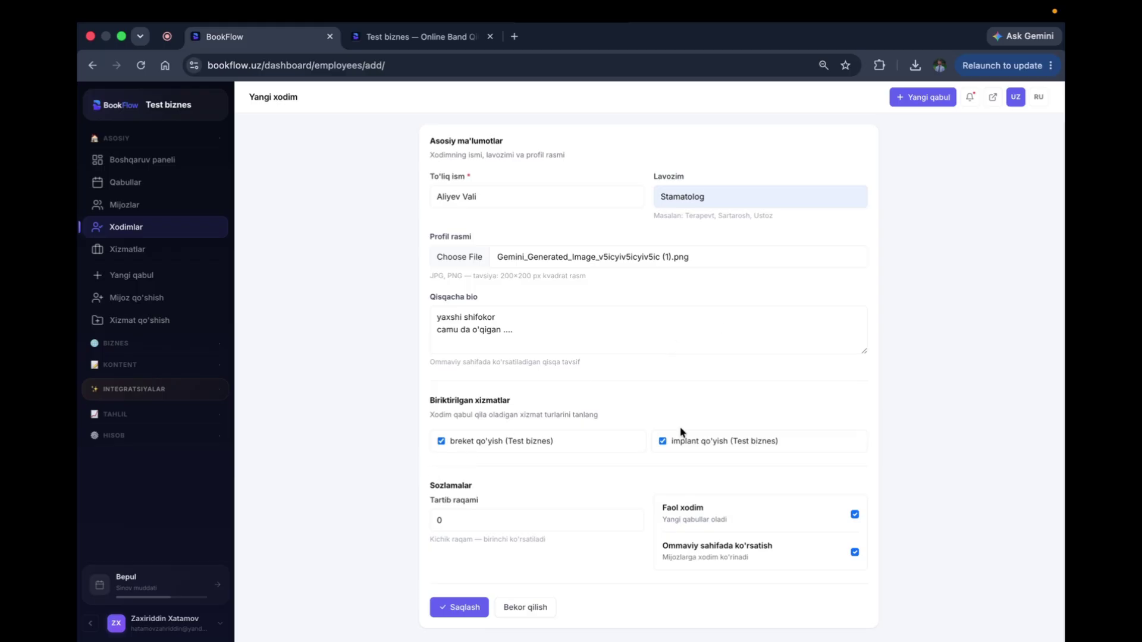
left_click(453, 612)
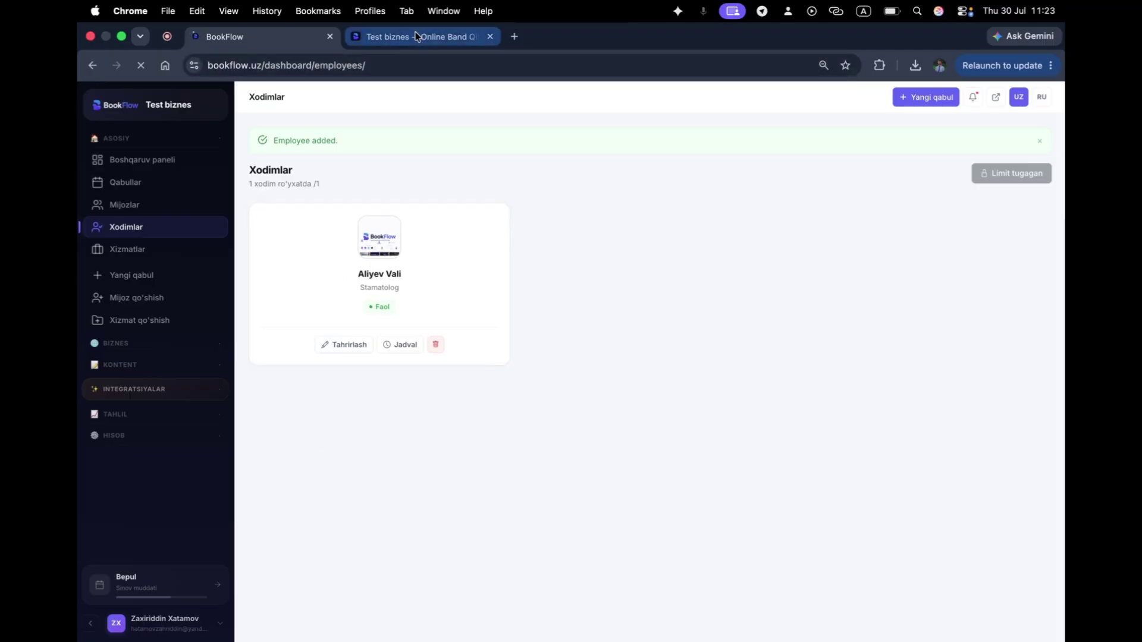
Step: Check the still-empty appointments and customers lists, then switch to the public page
left_click(151, 185)
left_click(129, 205)
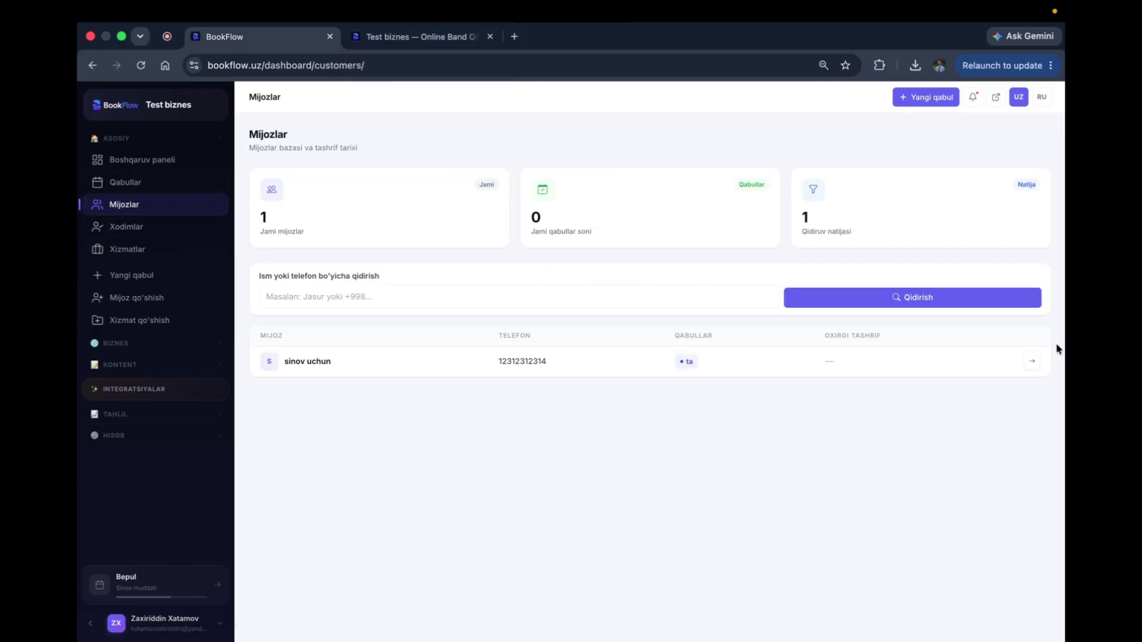
left_click(121, 181)
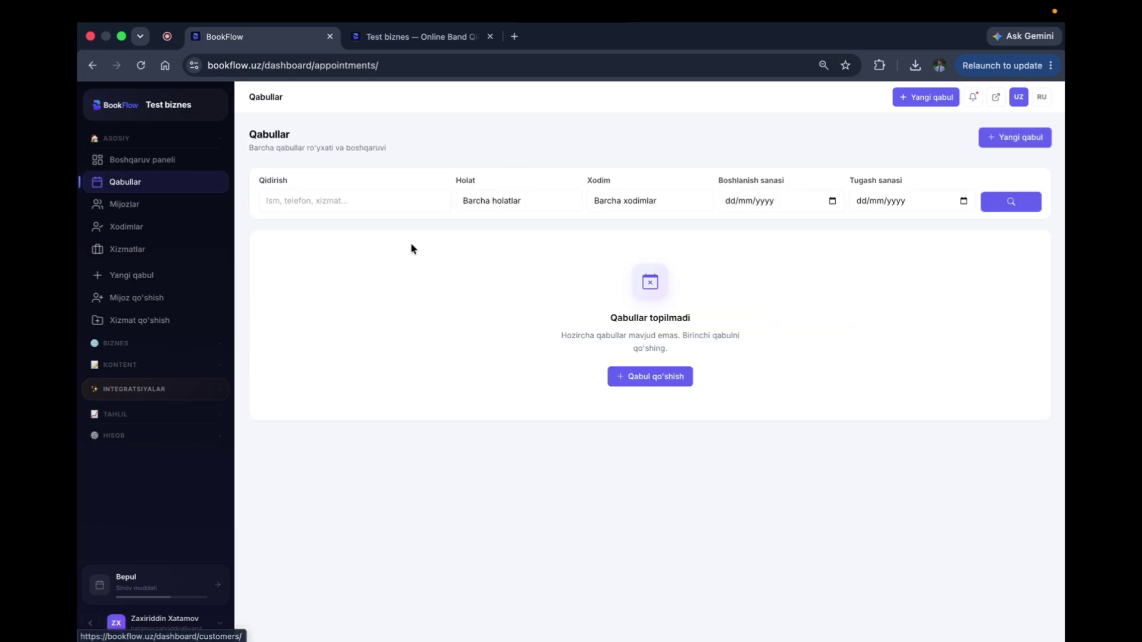
left_click(418, 39)
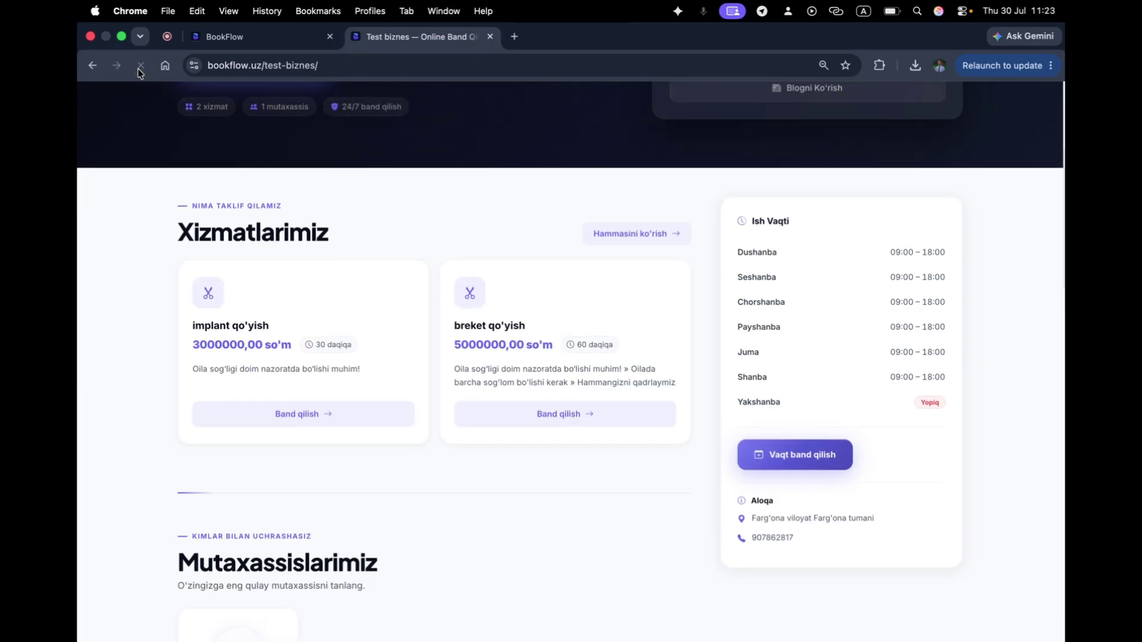
Step: Scroll the Test biznes public page through the Xizmatlarimiz and Mutaxassislarimiz sections
scroll(548, 173, "up", 5)
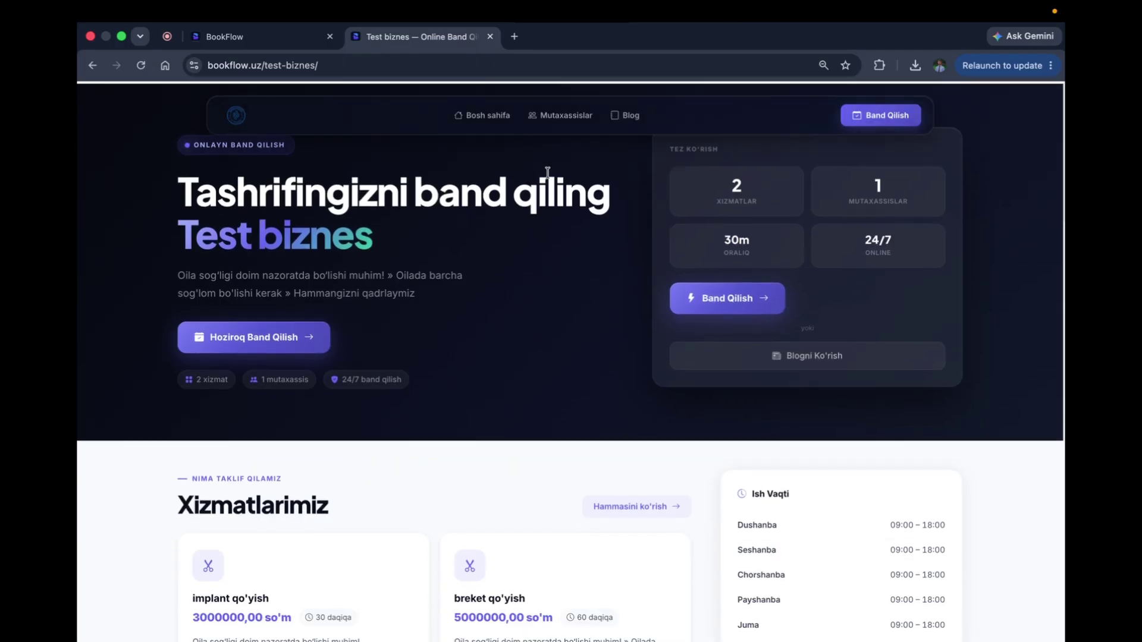
scroll(788, 214, "down", 6)
scroll(716, 252, "up", 6)
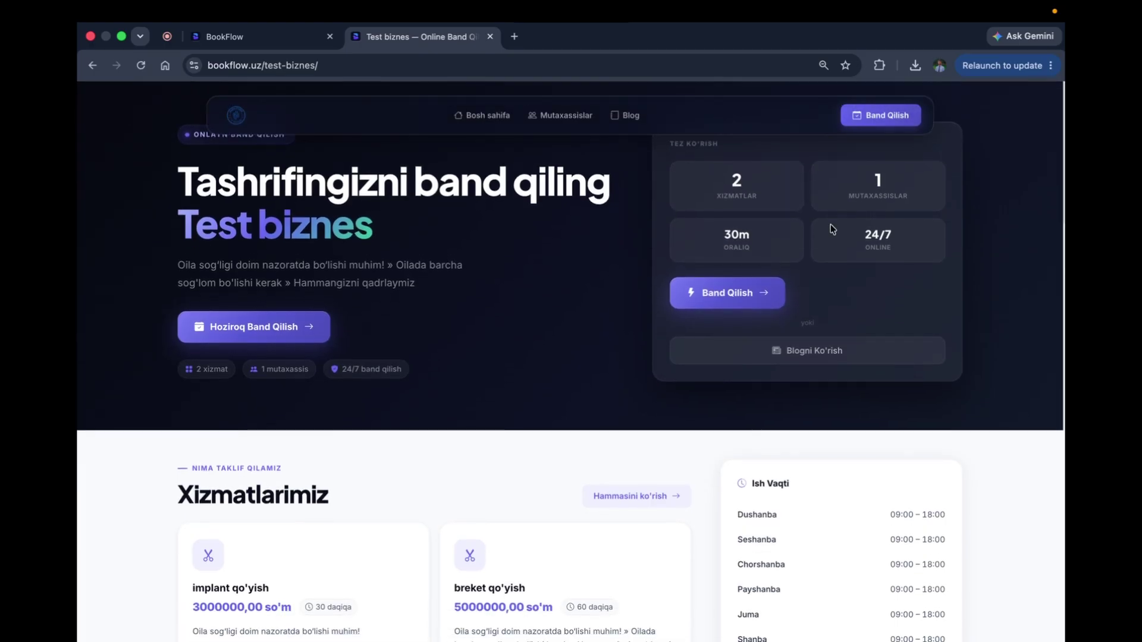
scroll(831, 228, "down", 3)
scroll(832, 228, "up", 4)
scroll(831, 228, "down", 15)
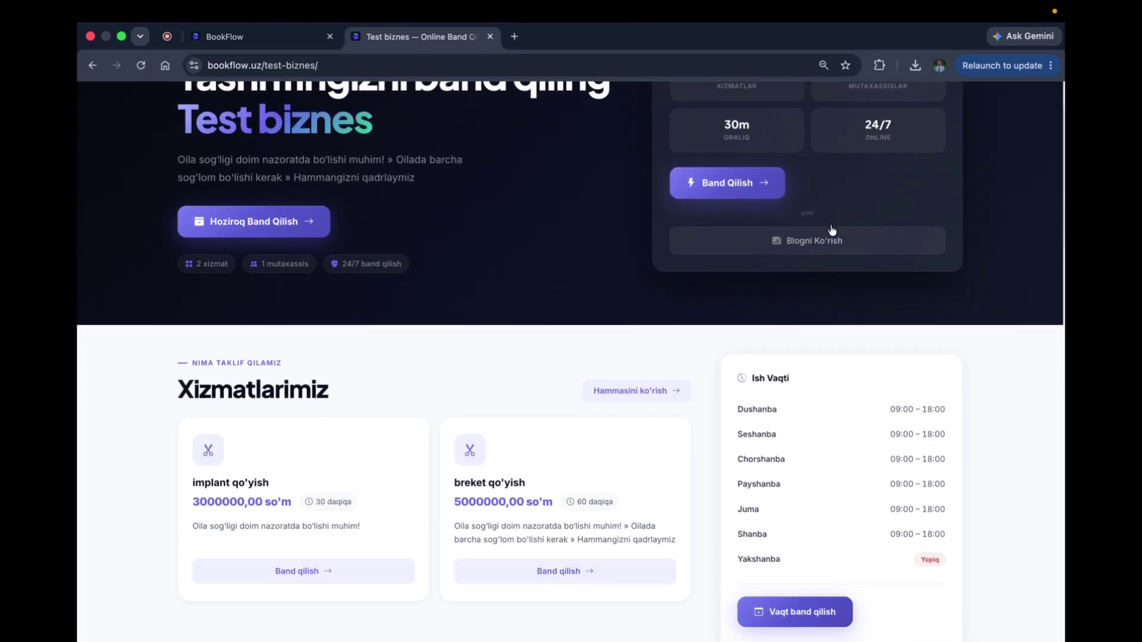
scroll(844, 176, "up", 15)
scroll(845, 176, "down", 6)
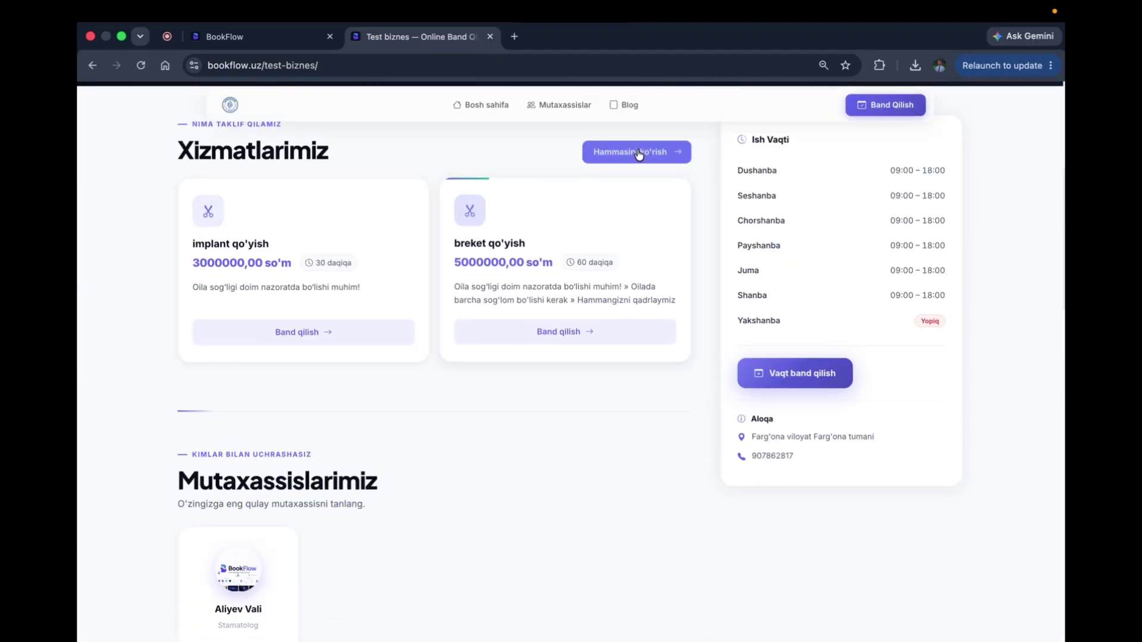
scroll(237, 138, "down", 3)
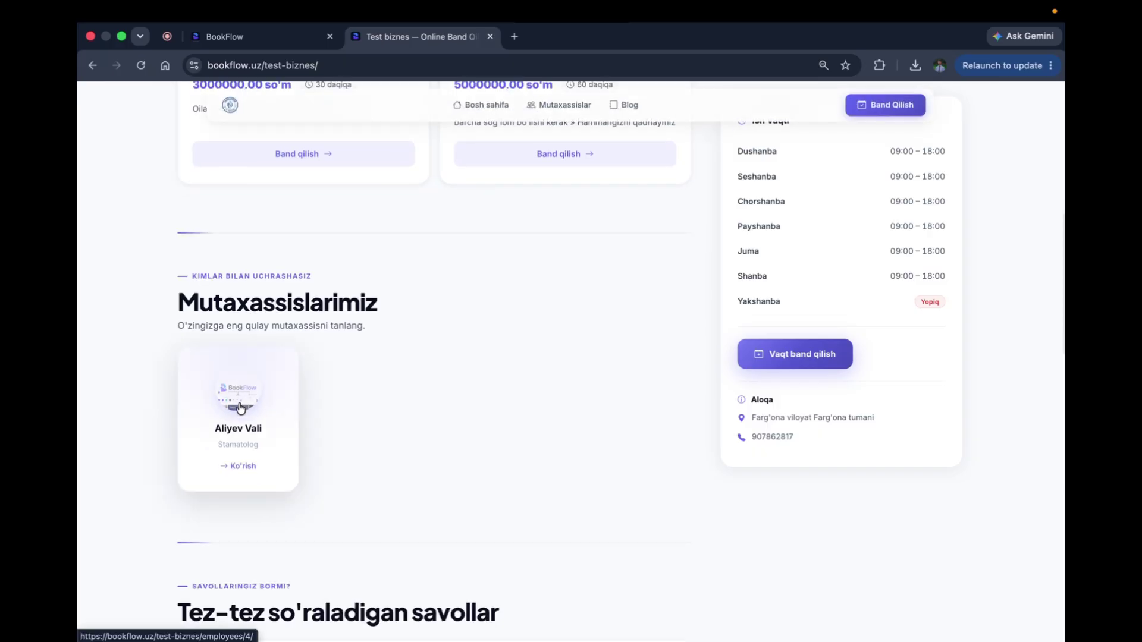
scroll(240, 408, "down", 3)
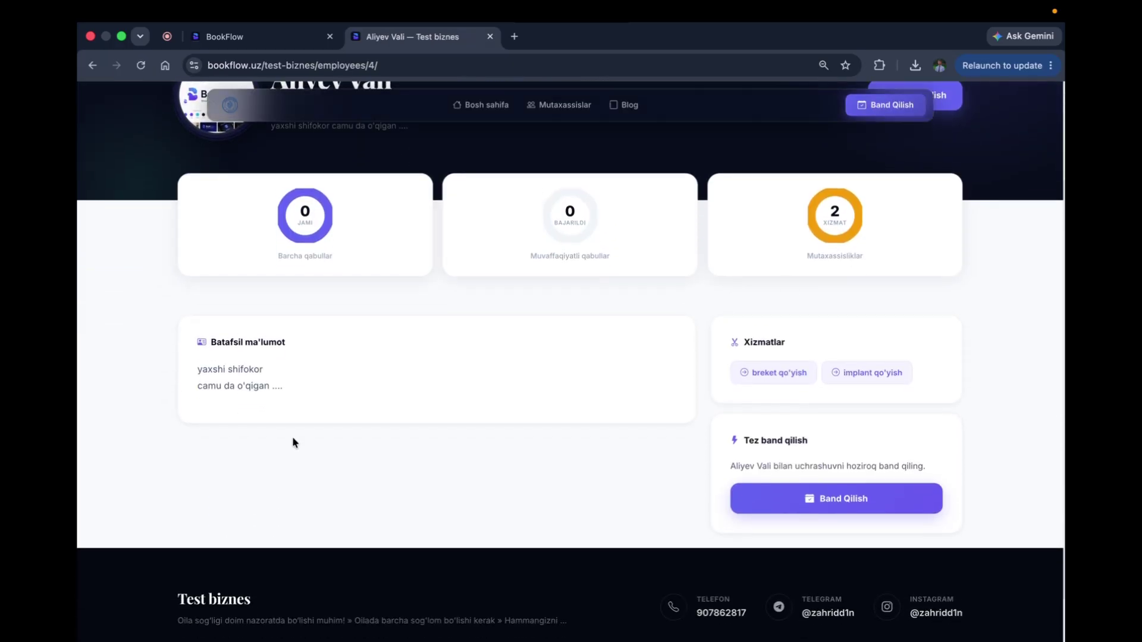
scroll(334, 403, "up", 2)
key("super+bracketleft")
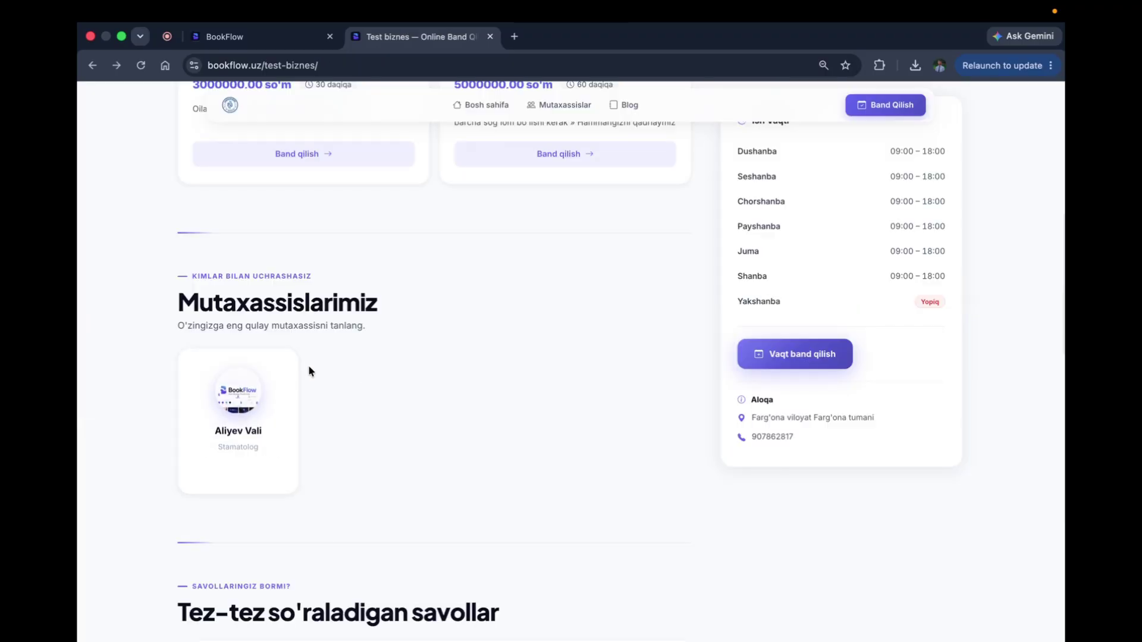
Step: Expand and review the 'clinika qabul pullimi' FAQ answer on the public page
scroll(299, 374, "down", 5)
left_click(350, 340)
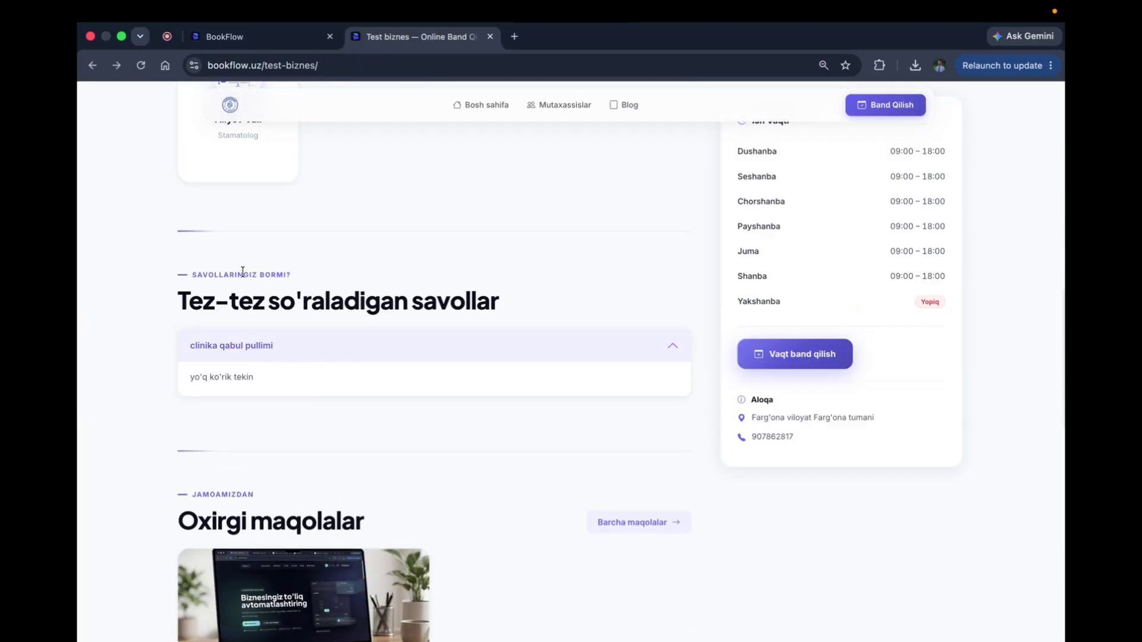
left_click(317, 355)
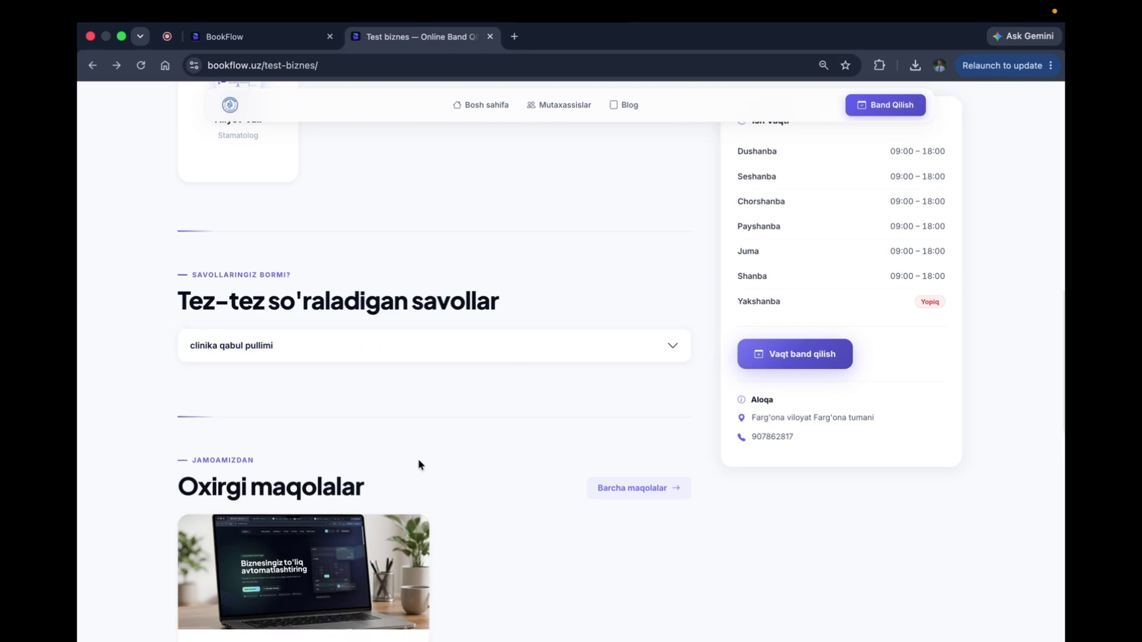
scroll(419, 464, "down", 1)
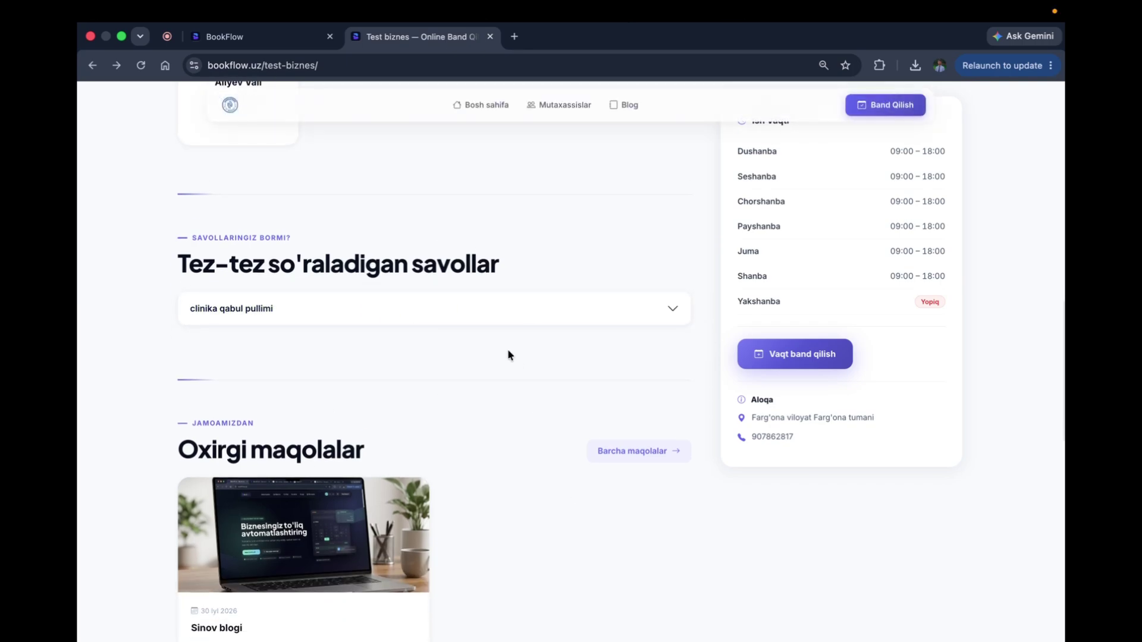
scroll(508, 355, "up", 3)
scroll(508, 355, "down", 5)
scroll(509, 356, "down", 2)
scroll(440, 381, "up", 7)
left_click(373, 411)
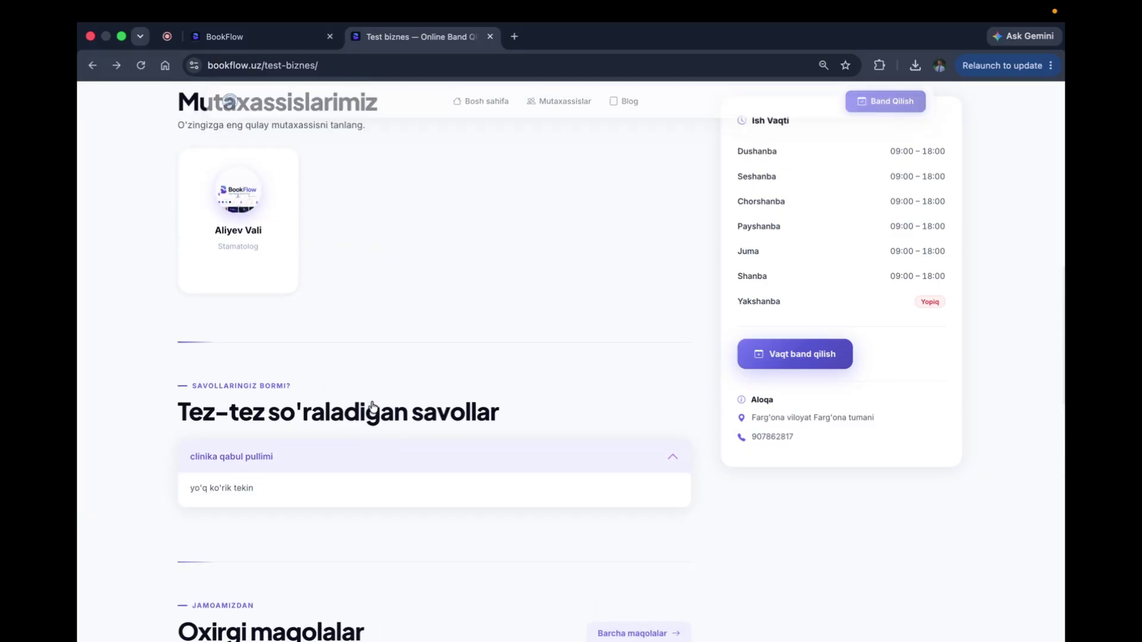
scroll(373, 408, "up", 7)
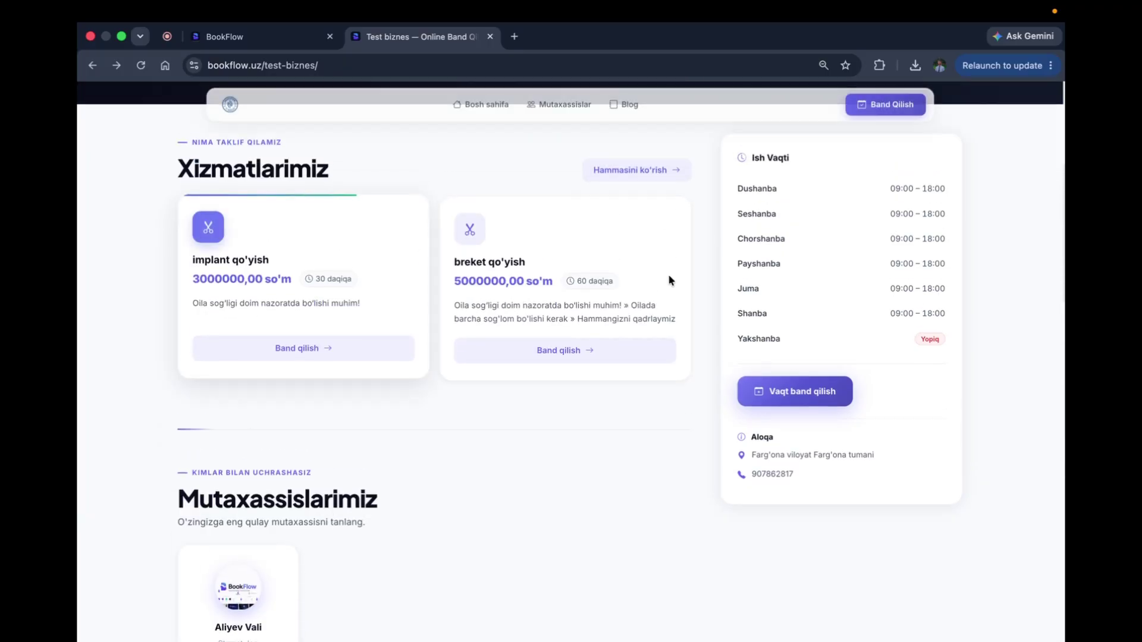
scroll(349, 550, "down", 15)
scroll(350, 535, "up", 4)
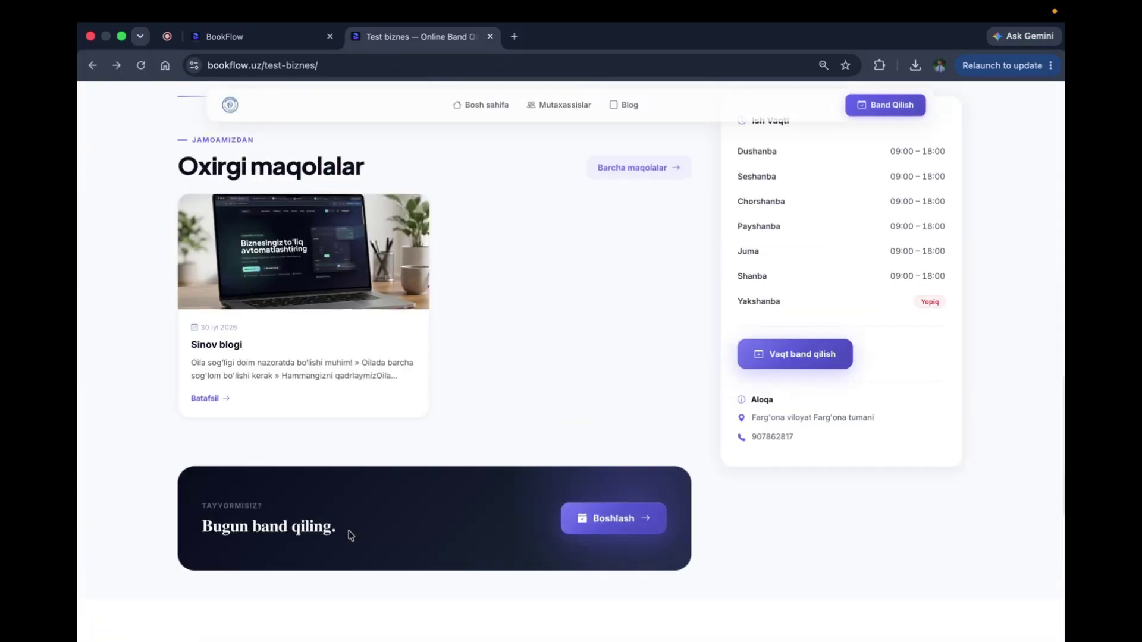
scroll(350, 534, "up", 3)
Step: Open and read through the 'Sinov blogi' article
left_click(270, 474)
scroll(282, 495, "down", 10)
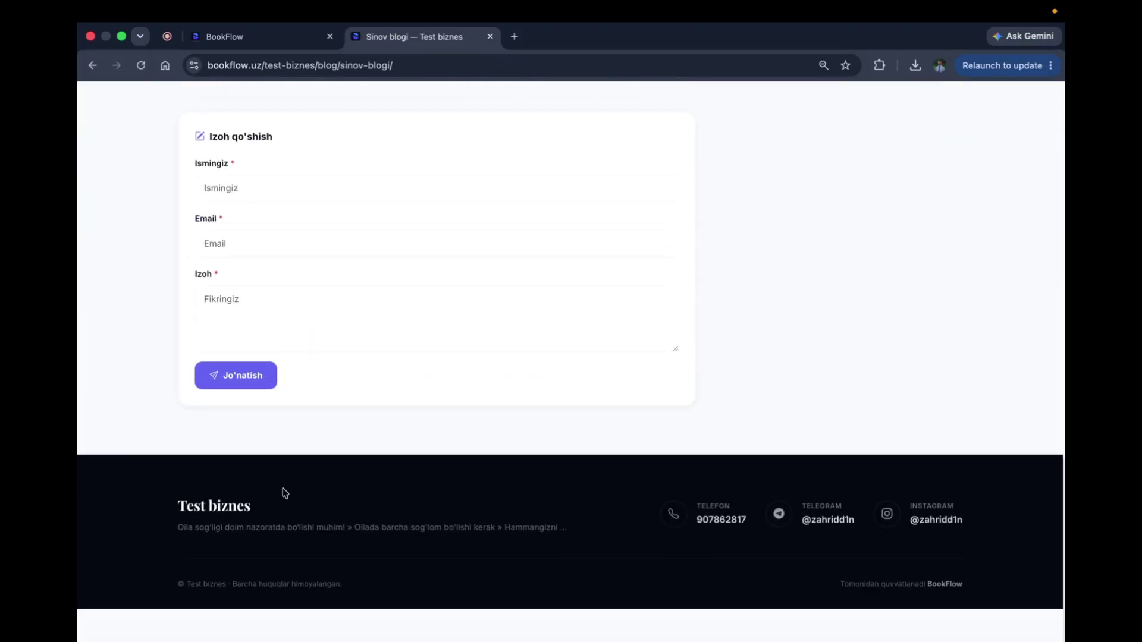
scroll(280, 498, "up", 8)
scroll(281, 497, "down", 8)
scroll(281, 498, "up", 8)
scroll(281, 501, "left", 5)
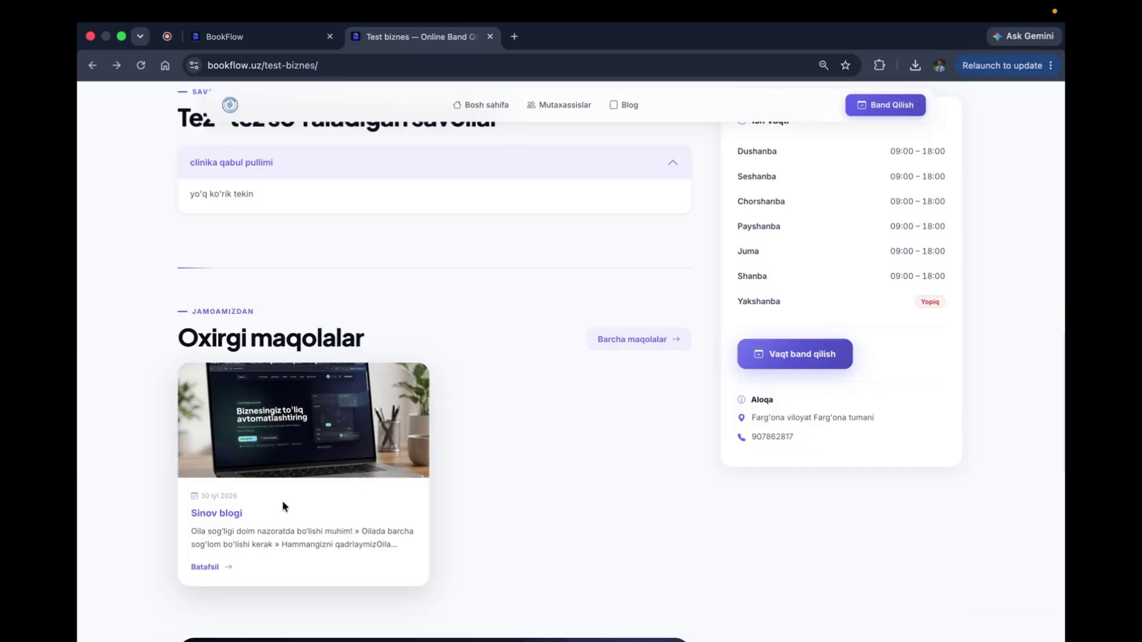
scroll(326, 392, "up", 15)
scroll(326, 408, "down", 5)
scroll(326, 405, "up", 5)
scroll(320, 383, "down", 2)
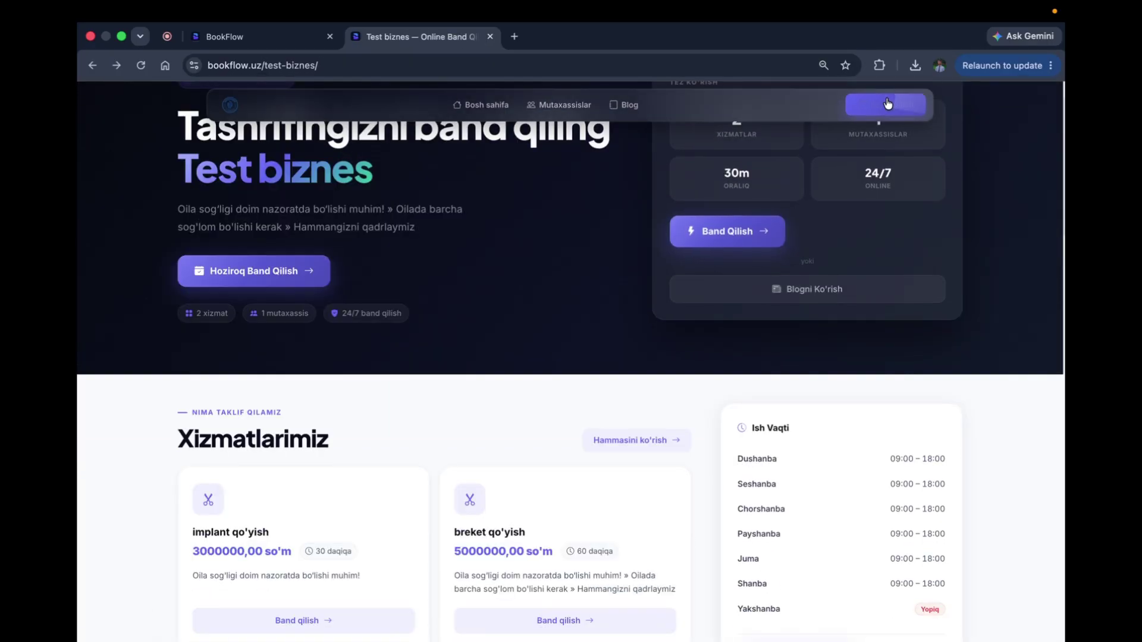
scroll(849, 158, "down", 7)
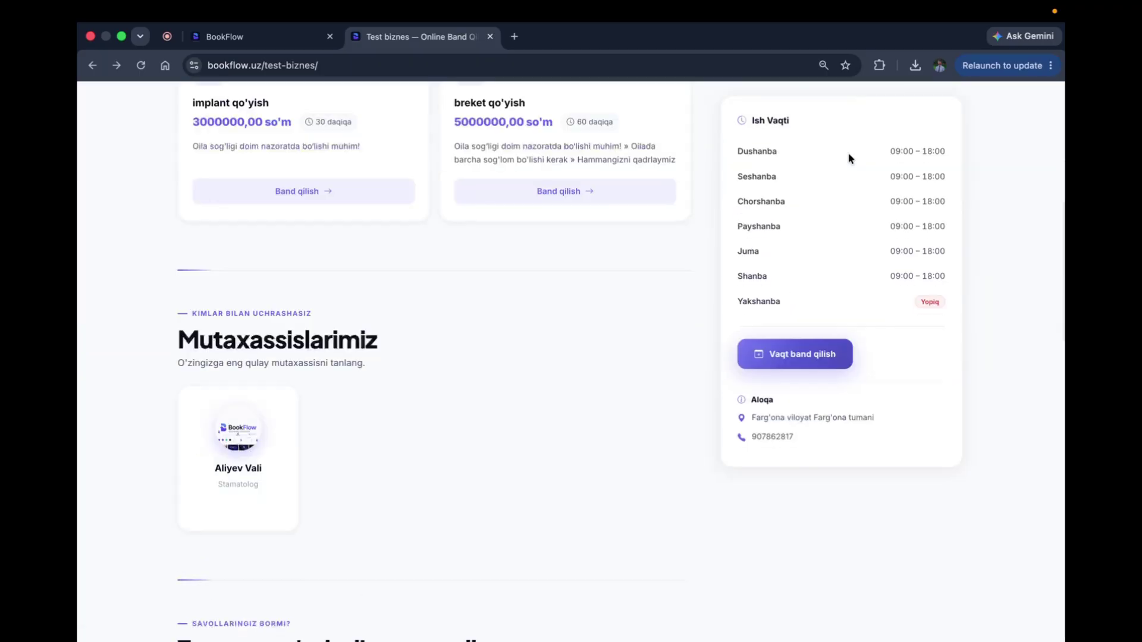
scroll(793, 361, "up", 2)
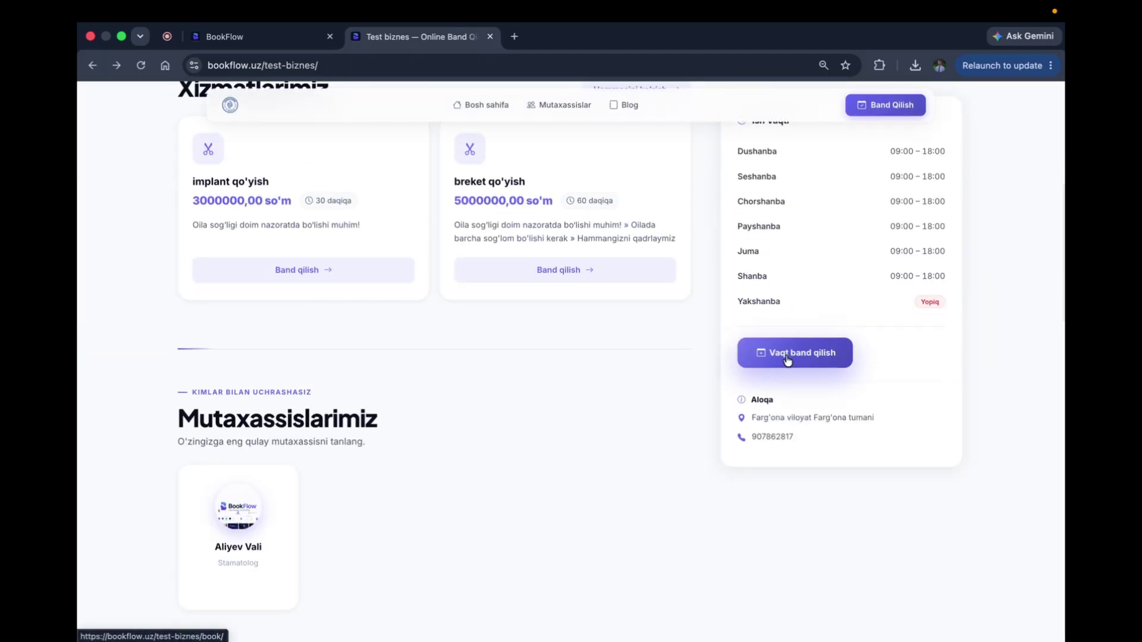
Step: Book implant qo'yish with the Stamatolog specialist on 04 Aug 2026 at 10:00
left_click(783, 358)
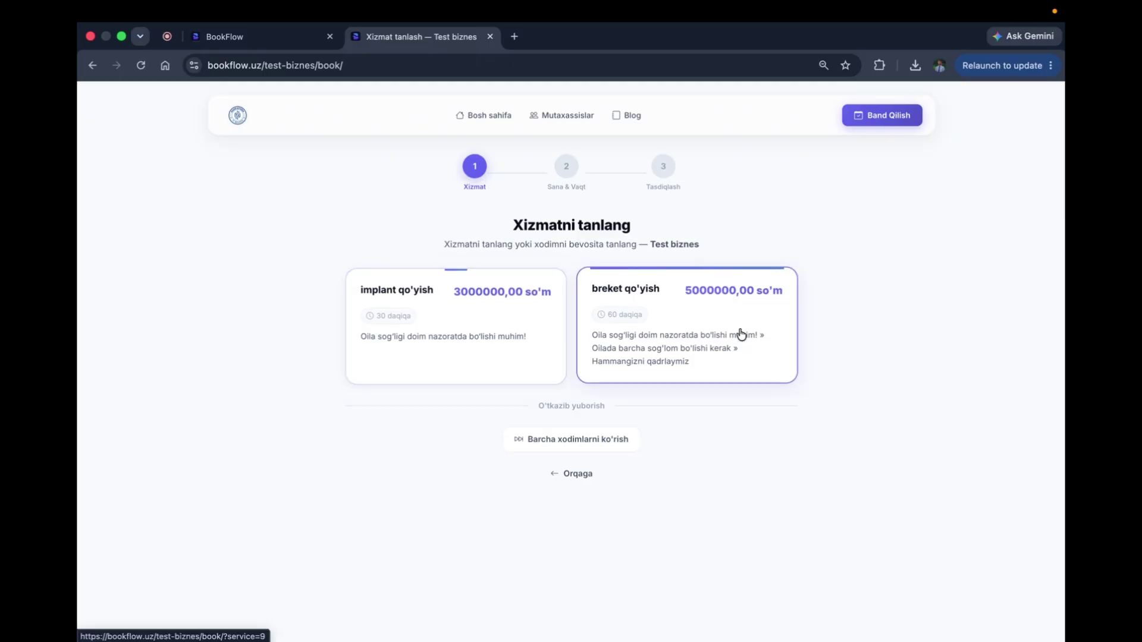
left_click(482, 326)
scroll(522, 476, "down", 2)
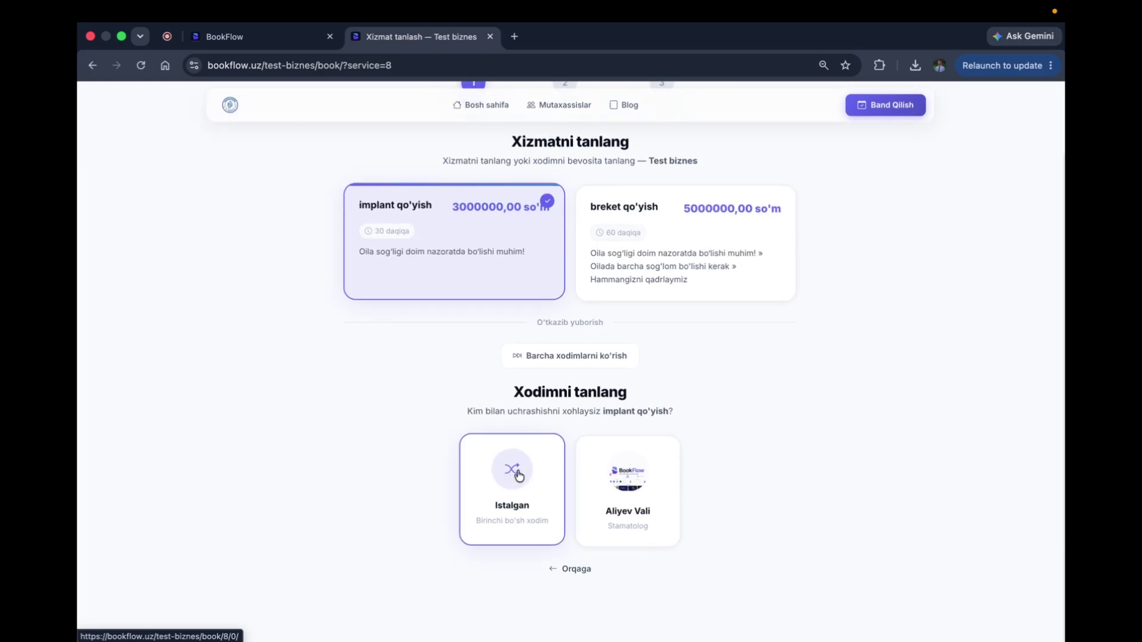
left_click(637, 485)
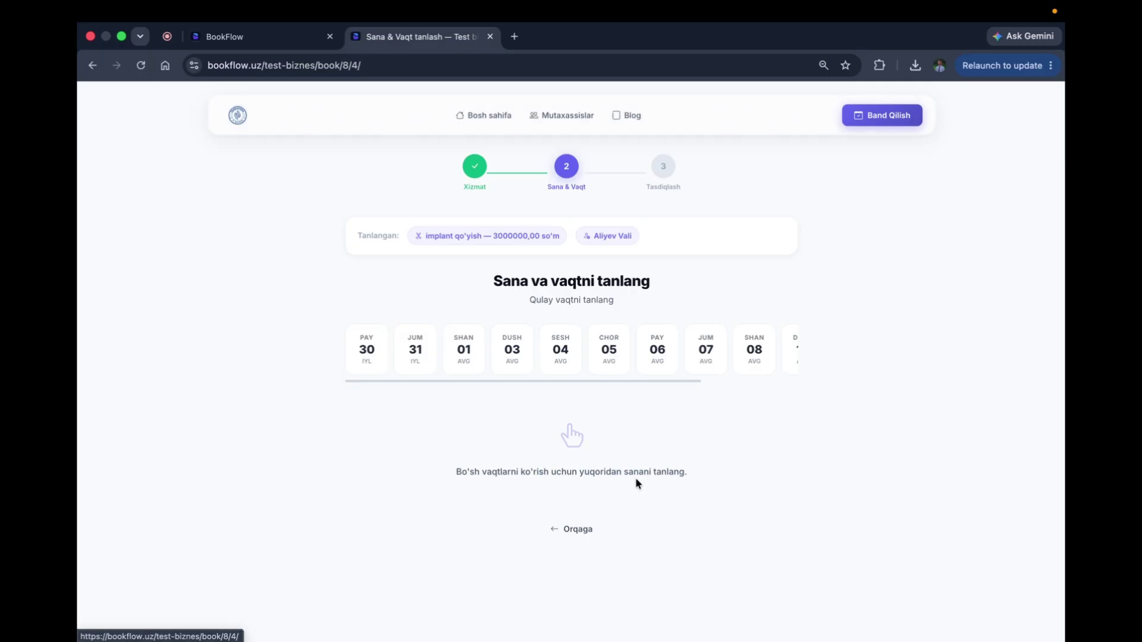
left_click(512, 355)
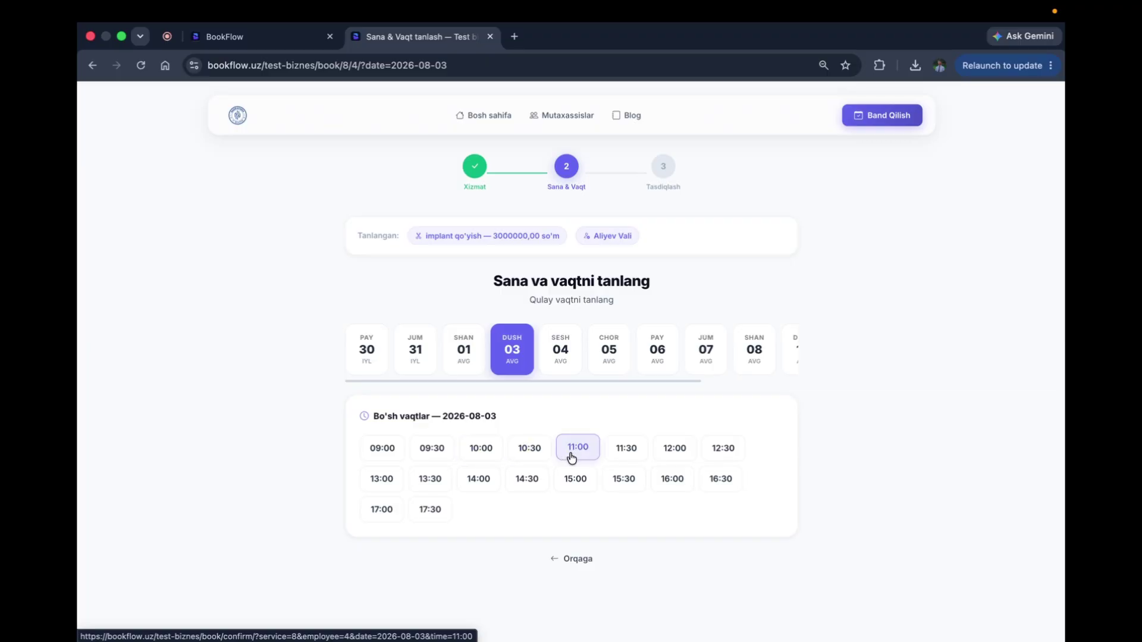
left_click(559, 352)
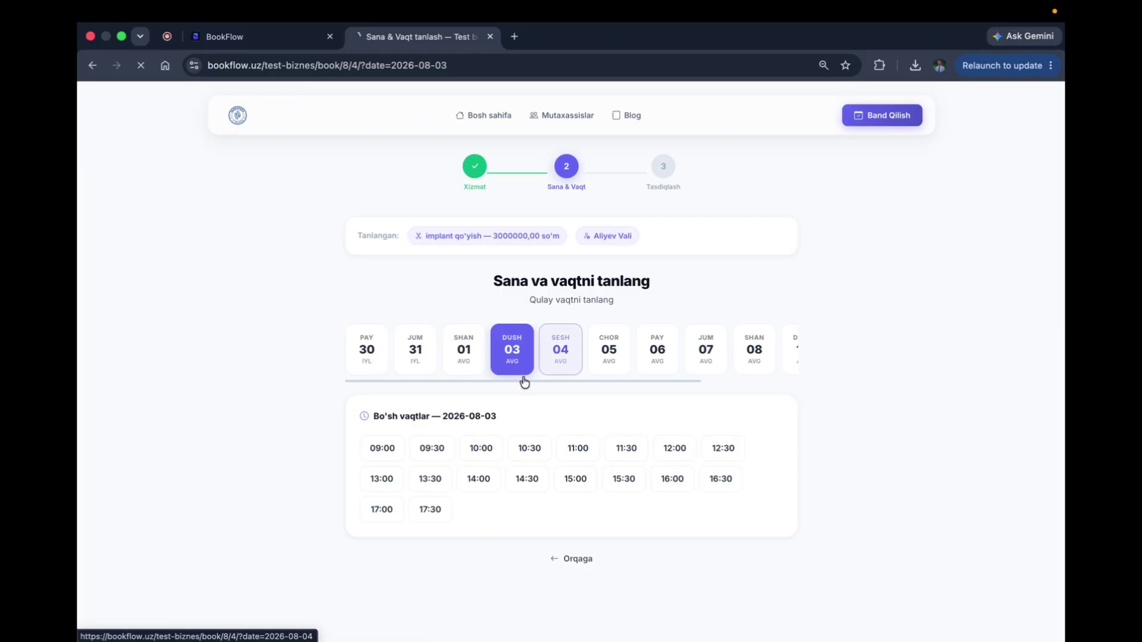
left_click(484, 448)
Step: Confirm the booking with the customer's saved name, phone and note 'batafsil', then view dashboard appointments
left_click(415, 335)
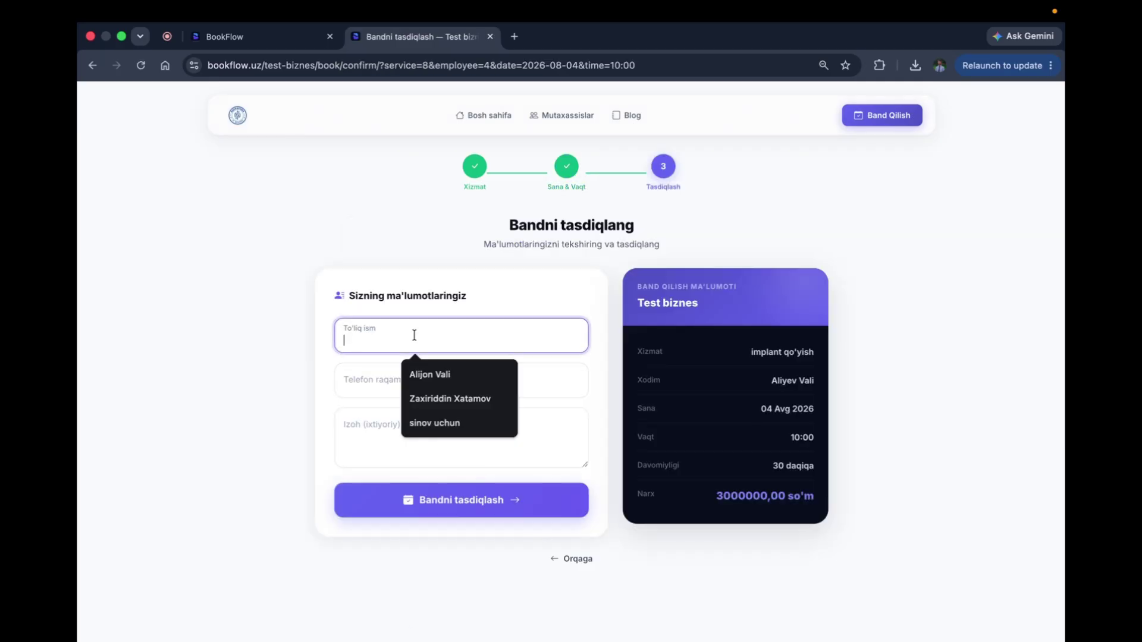
left_click(416, 398)
left_click(387, 388)
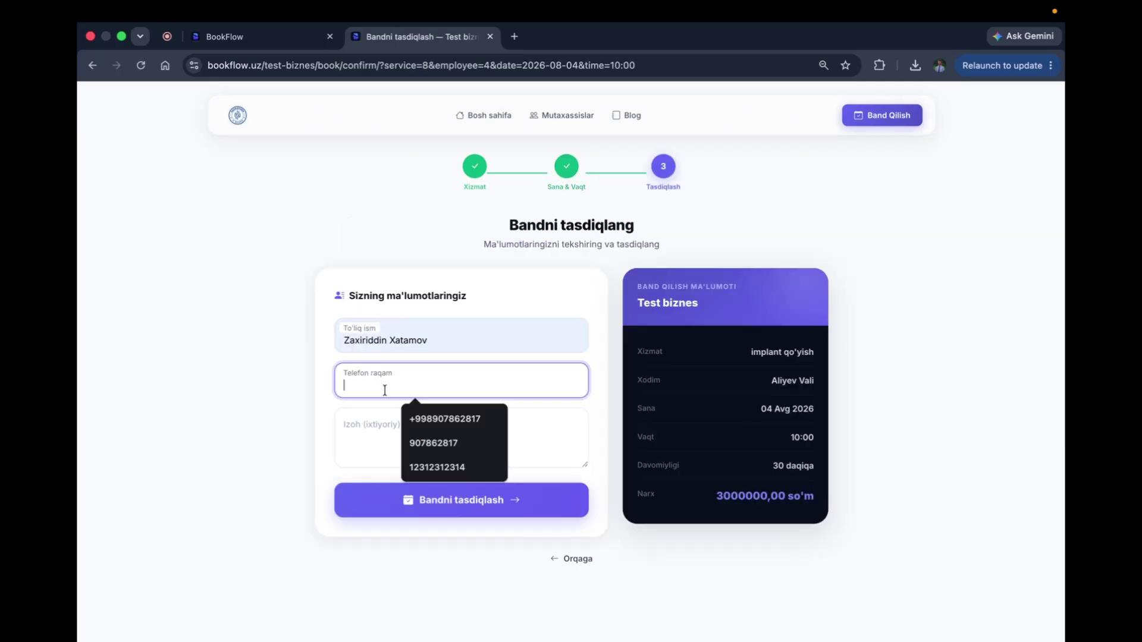
left_click(416, 443)
left_click(392, 439)
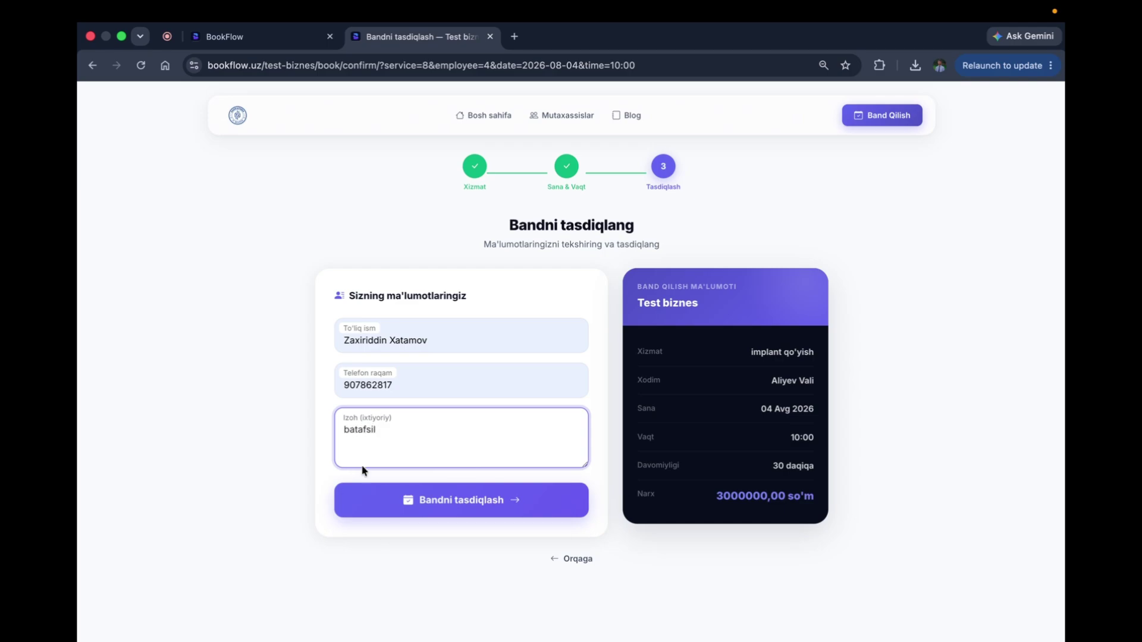
left_click(488, 500)
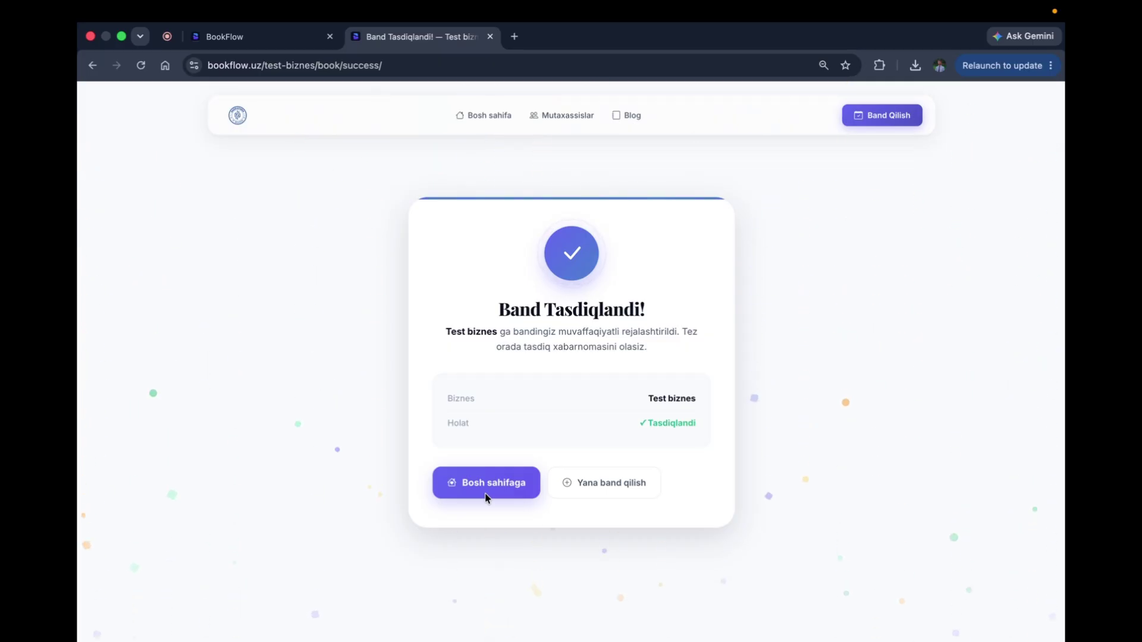
left_click(266, 42)
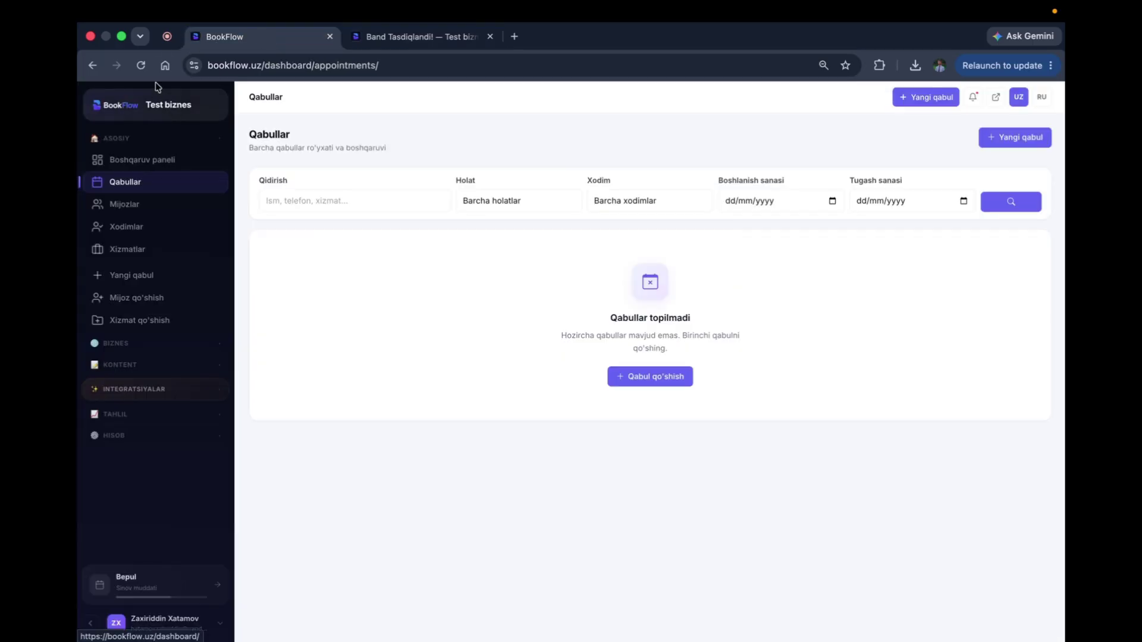
Step: Reload Qabullar so the 04.08.2026 implant qo'yish booking appears, then review its status and filter choices
left_click(141, 66)
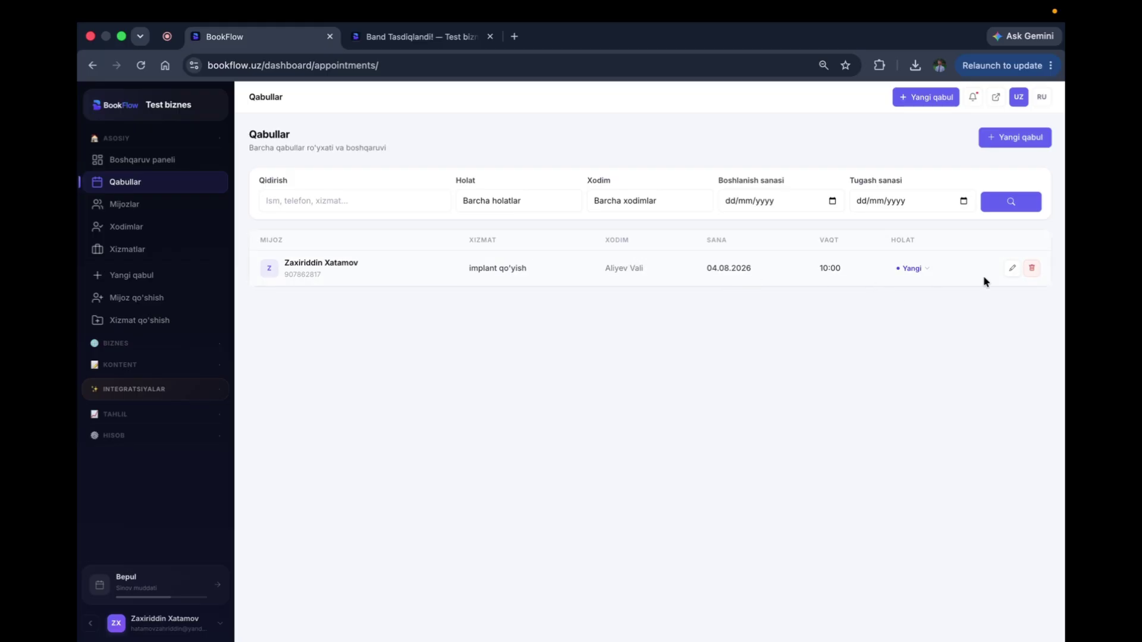
left_click(913, 268)
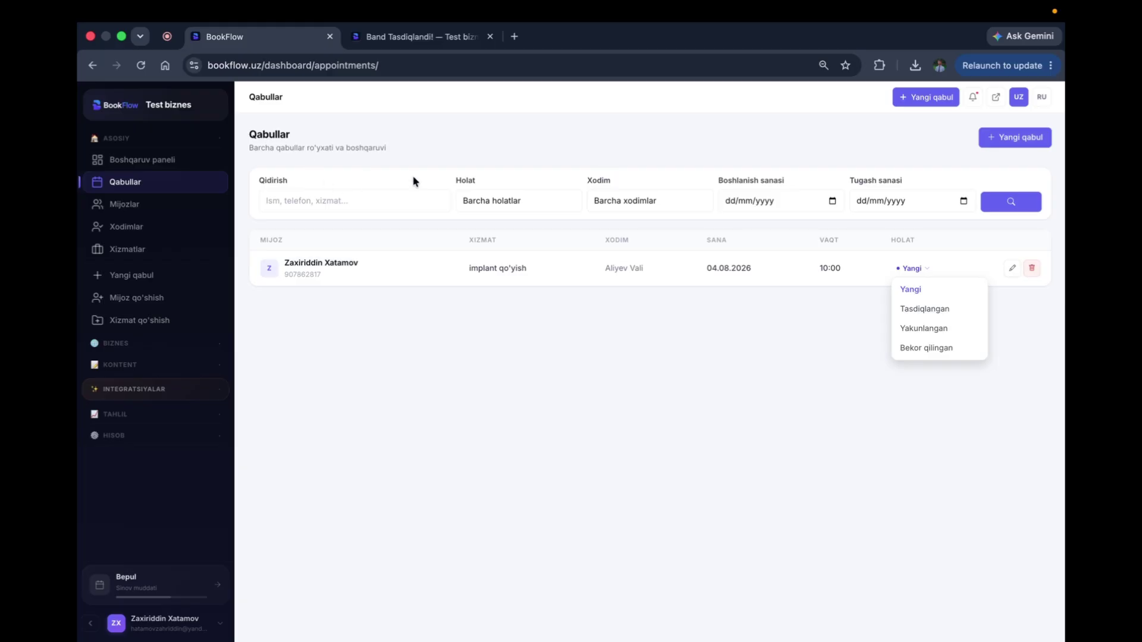
left_click(704, 201)
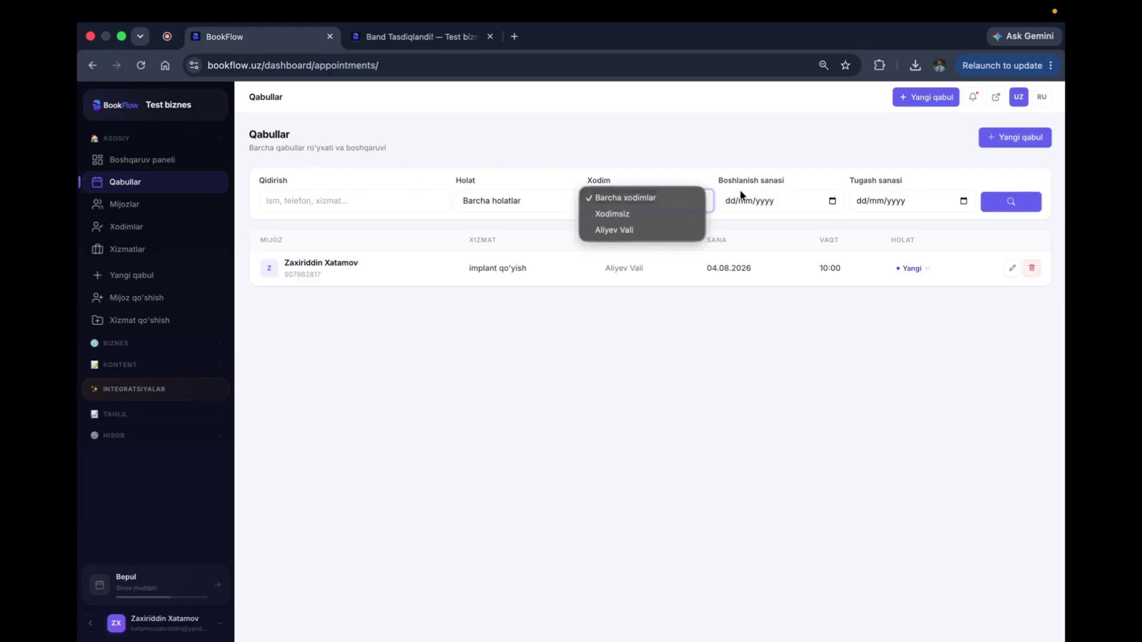
left_click(498, 202)
left_click(498, 202)
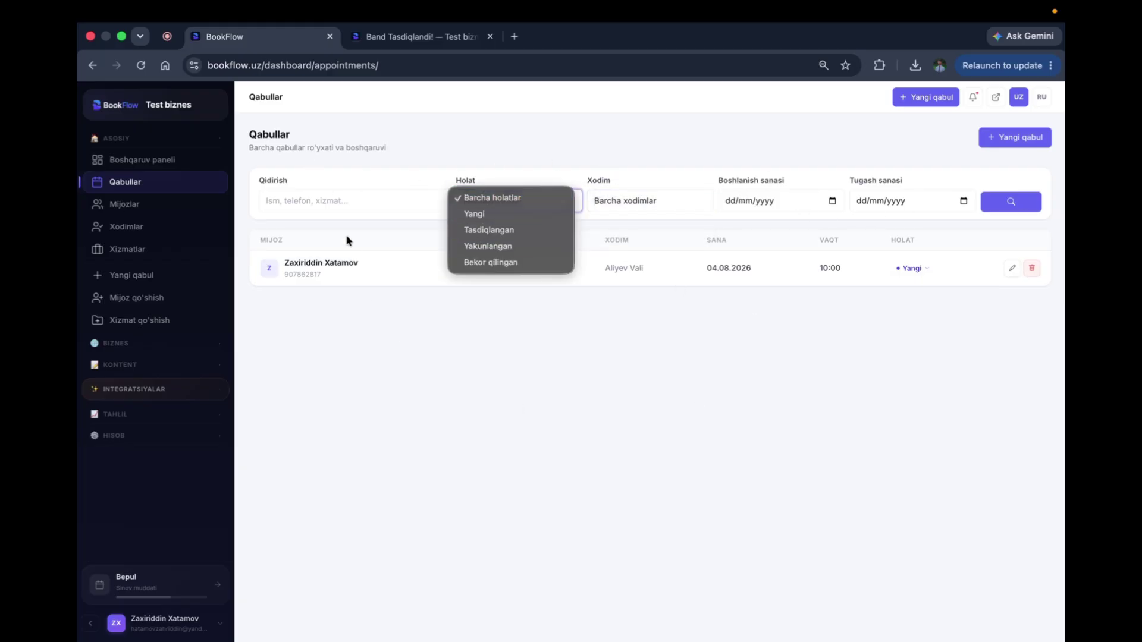
Step: Check the search field and status options without changes, then open the booking's edit form and leave it
left_click(383, 203)
left_click(706, 469)
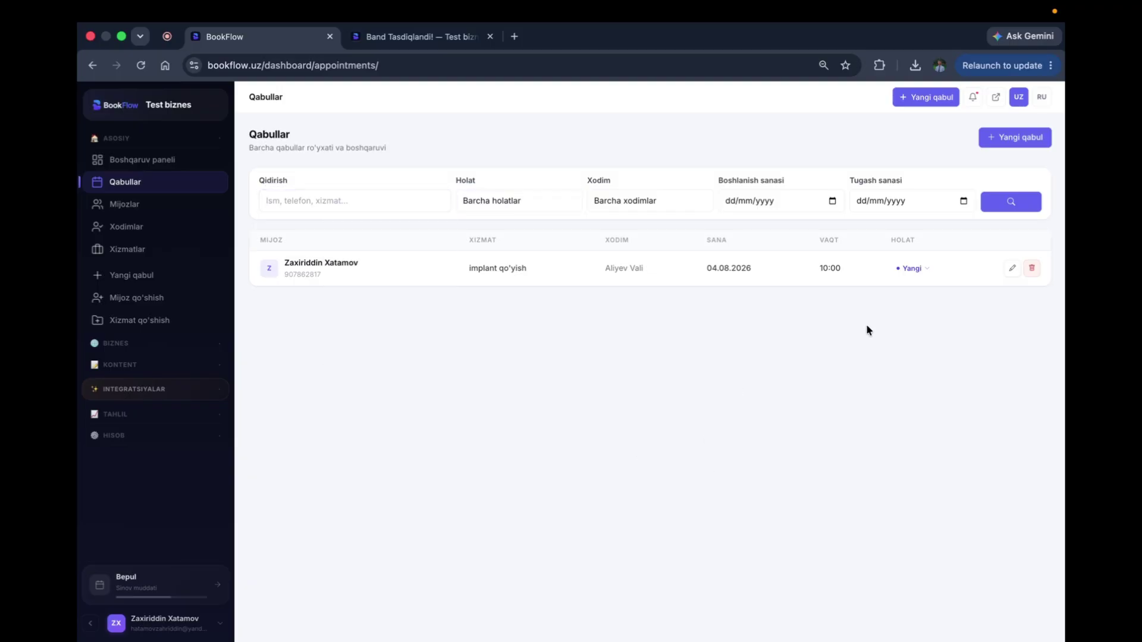
left_click(908, 270)
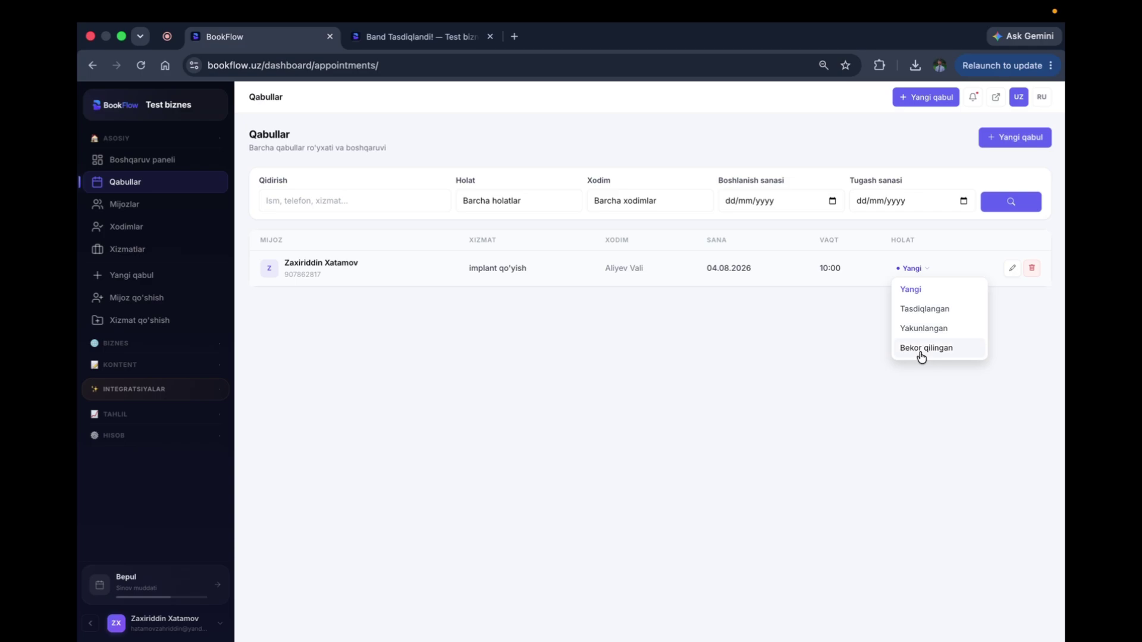
left_click(682, 334)
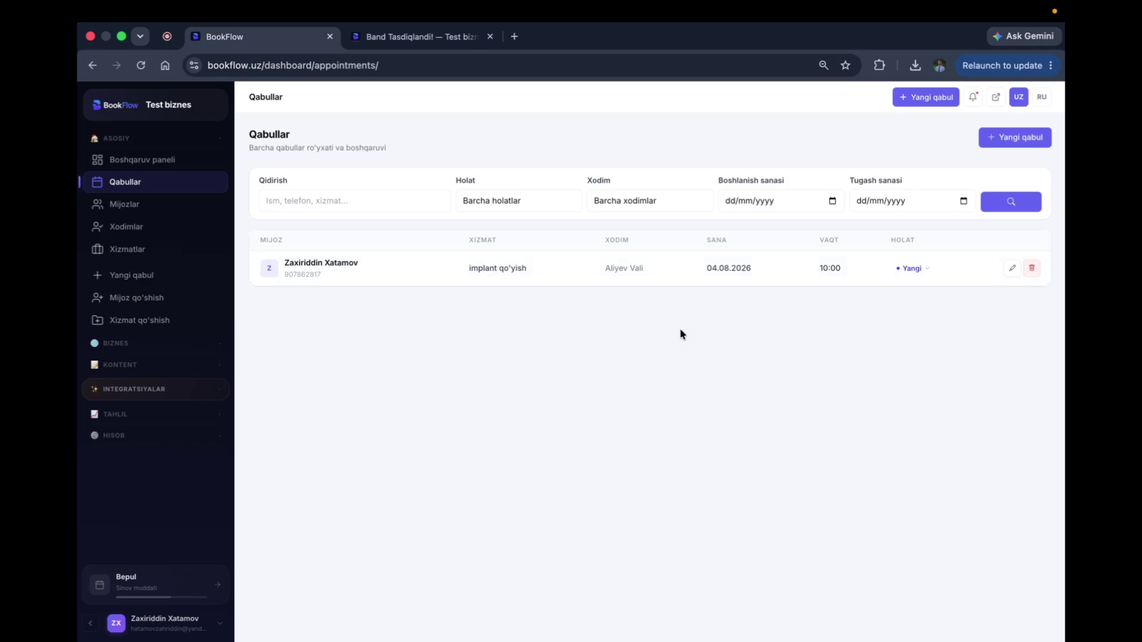
left_click(1012, 267)
scroll(643, 407, "left", 5)
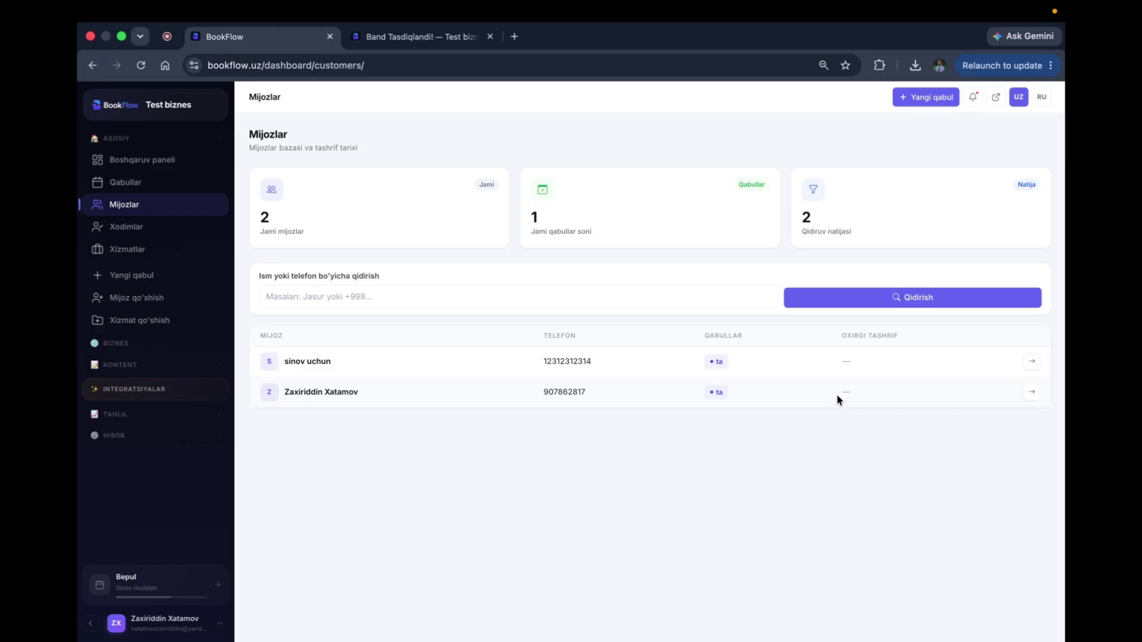
Step: Open the new customer's profile with the implant qo'yish visit and check recent notifications
left_click(1034, 392)
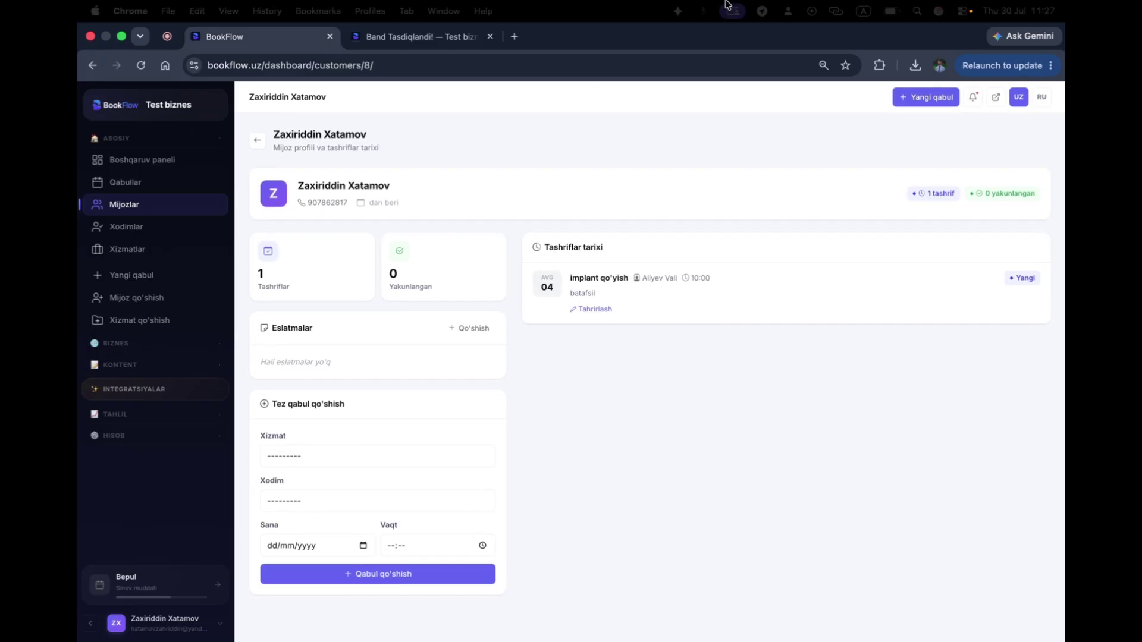
left_click(971, 98)
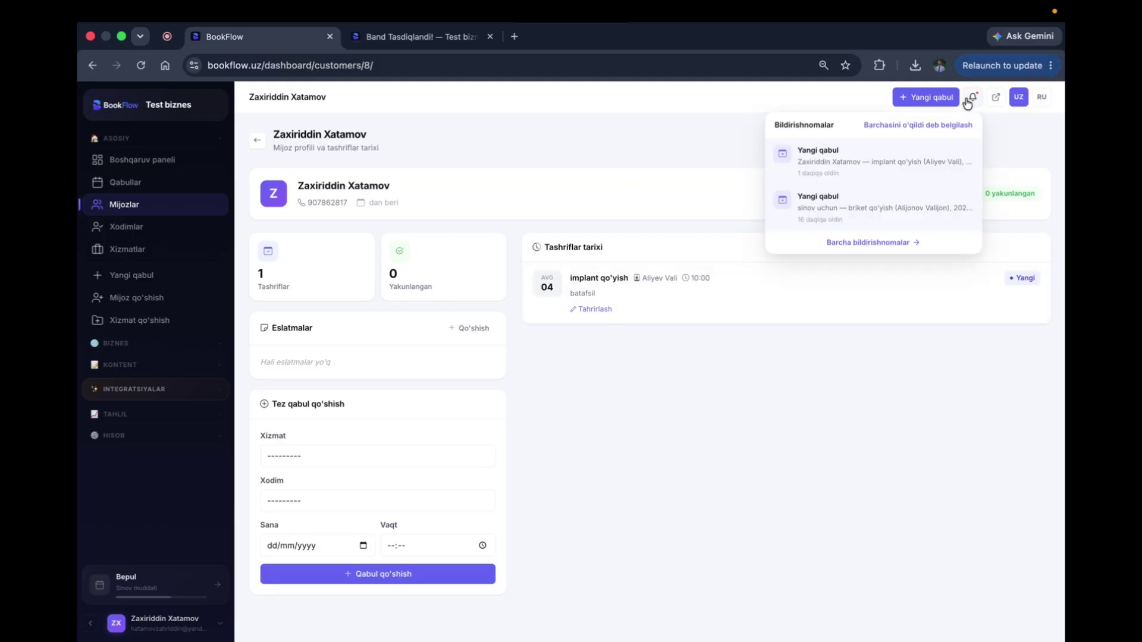
left_click(838, 173)
scroll(504, 382, "left", 5)
left_click(116, 138)
Step: Expand and collapse the business settings section in the sidebar
left_click(126, 159)
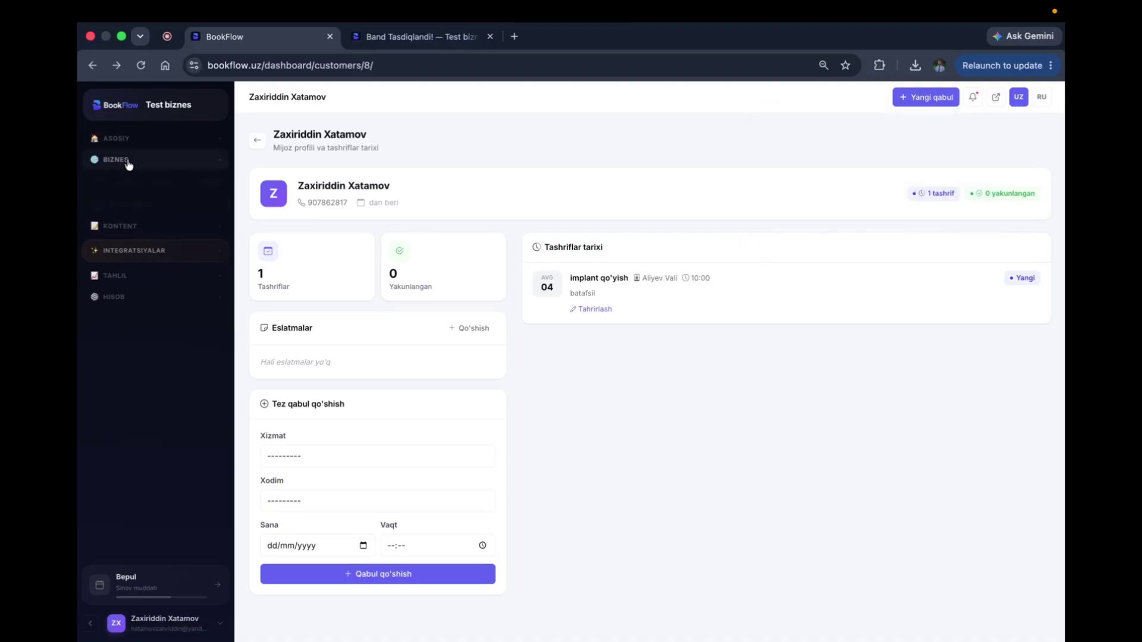
left_click(128, 164)
left_click(129, 164)
left_click(127, 163)
Step: View the Test biznes public home page, then expand INTEGRATSIYALAR and MAX (API, White Label)
left_click(390, 30)
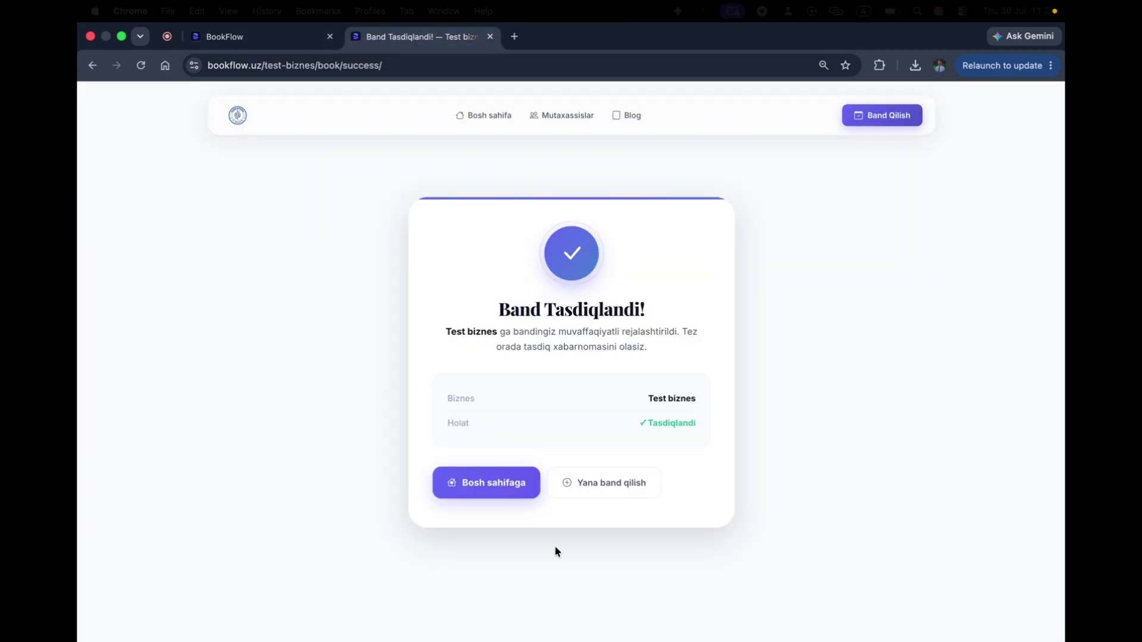
left_click(481, 113)
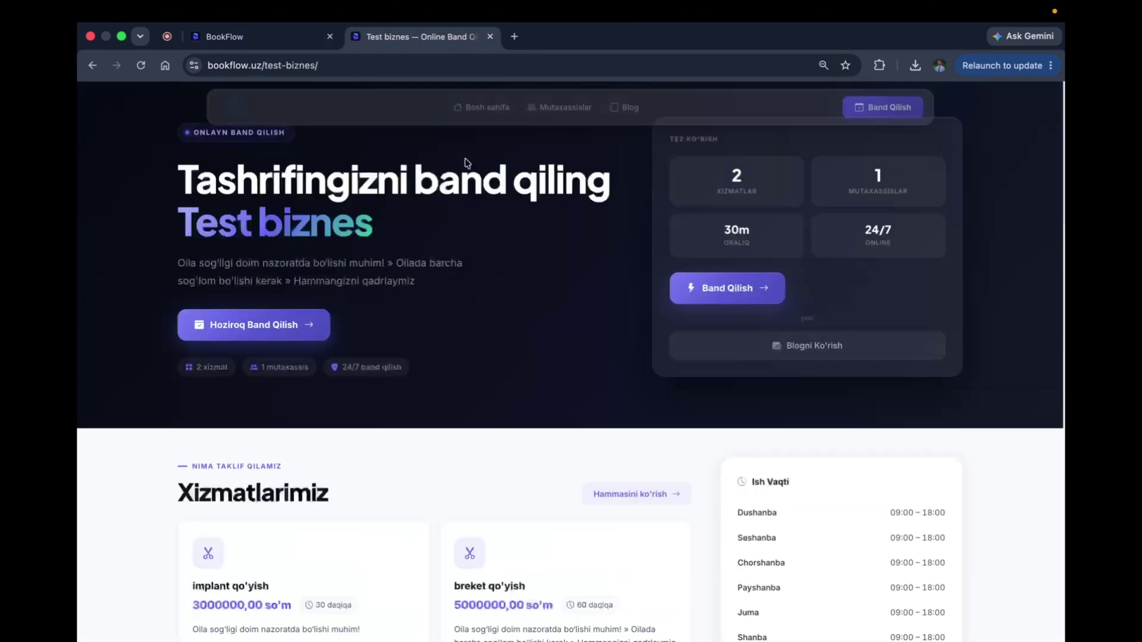
scroll(465, 159, "down", 8)
left_click(228, 38)
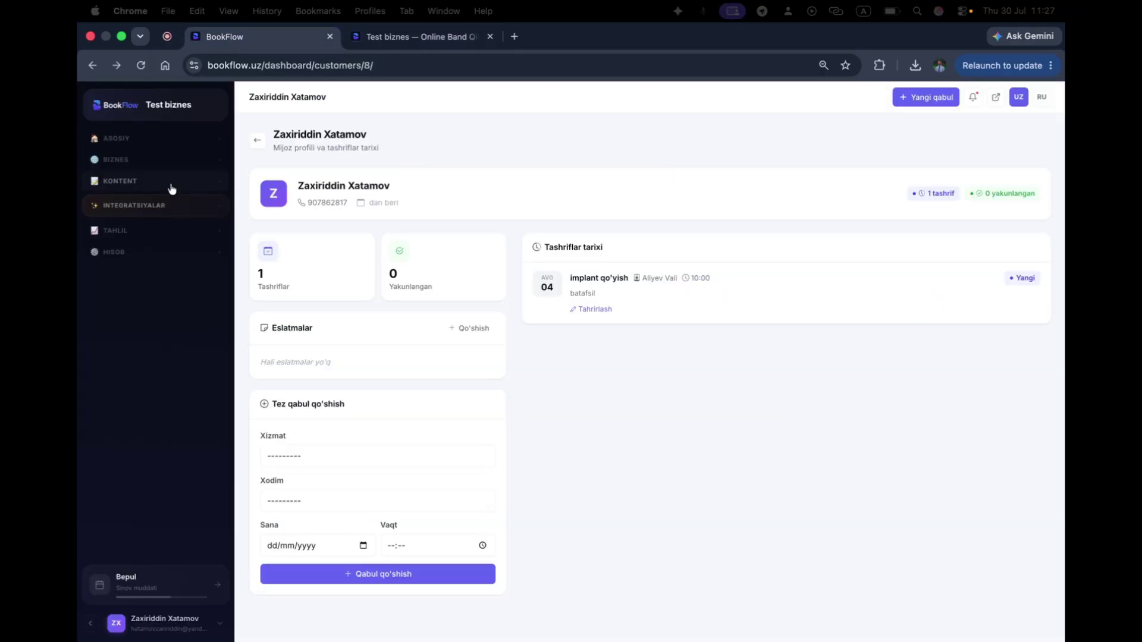
left_click(144, 206)
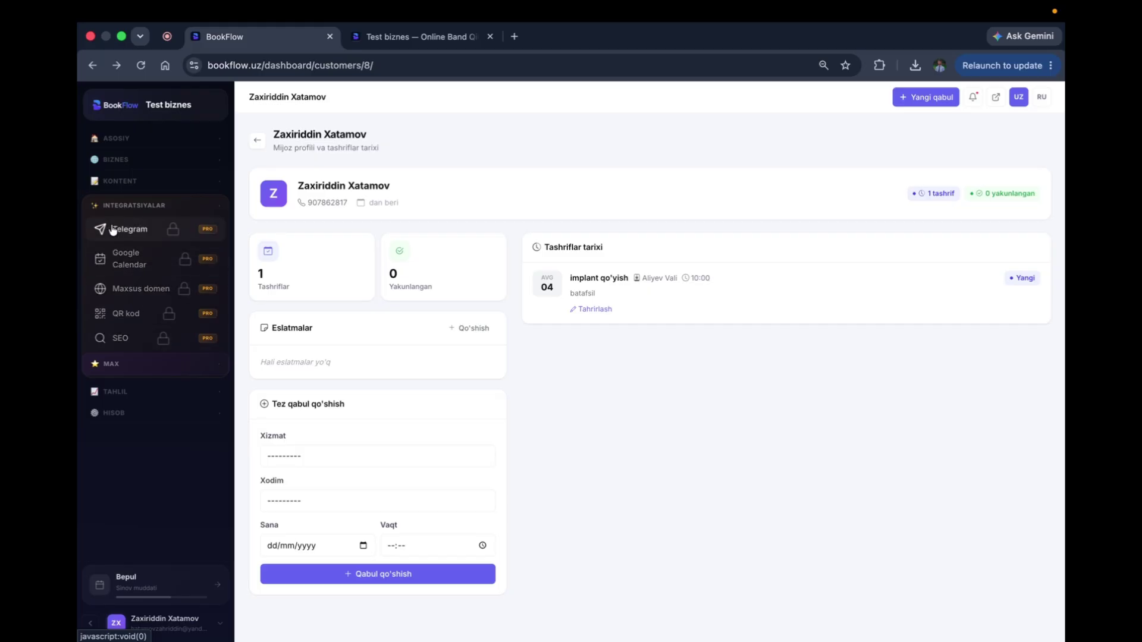
left_click(113, 365)
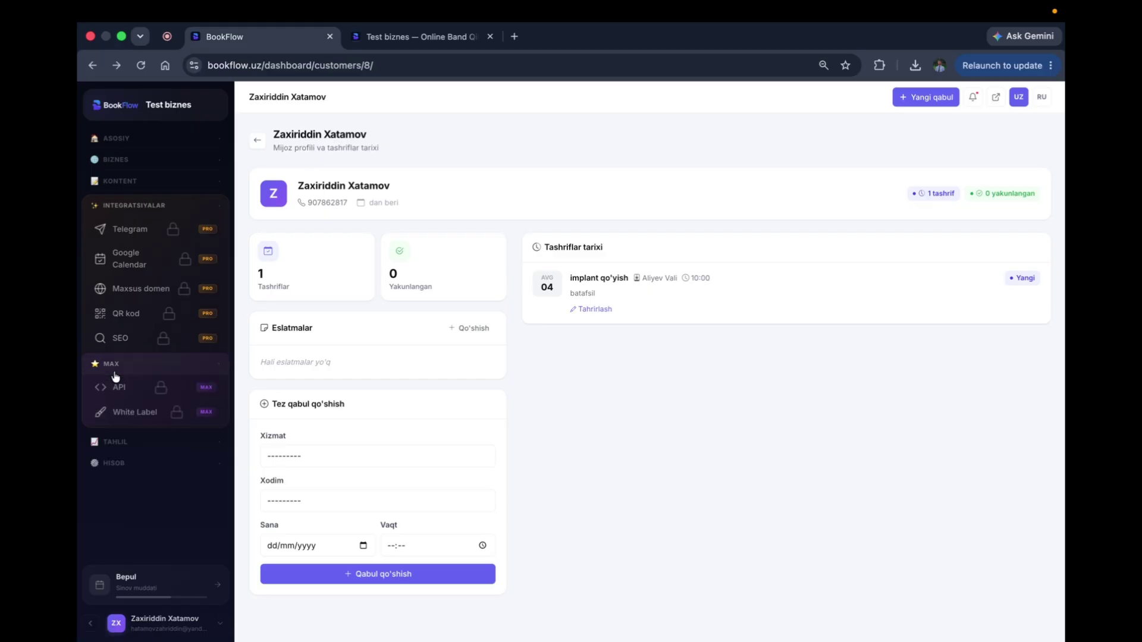